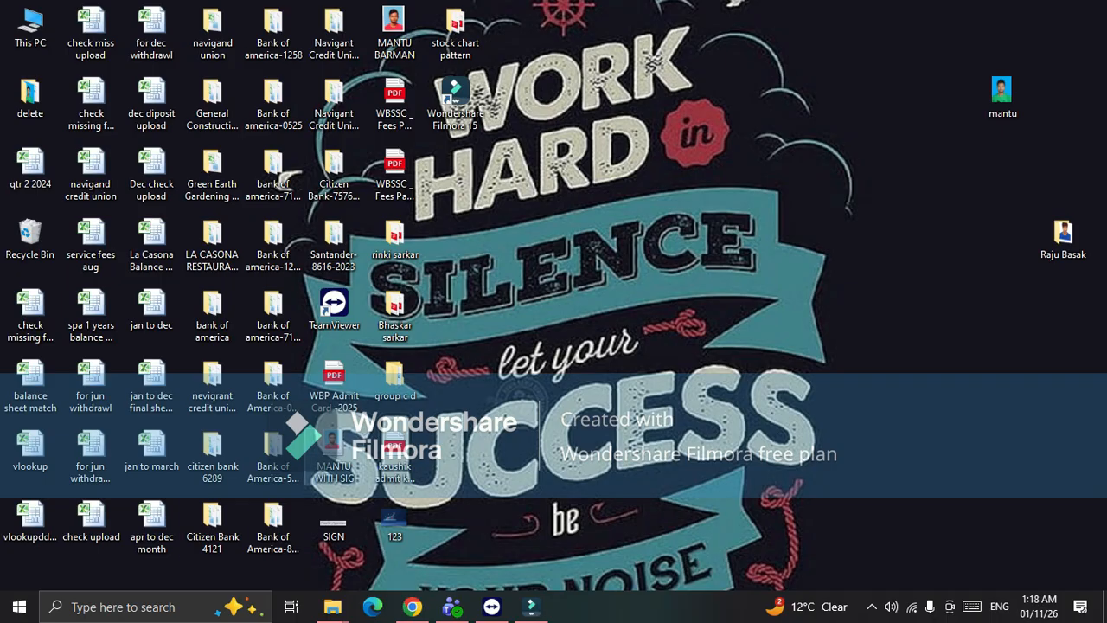
Launch Microsoft Excel 2010 and dismiss the Office activation wizard
left_click(156, 607)
type("exce")
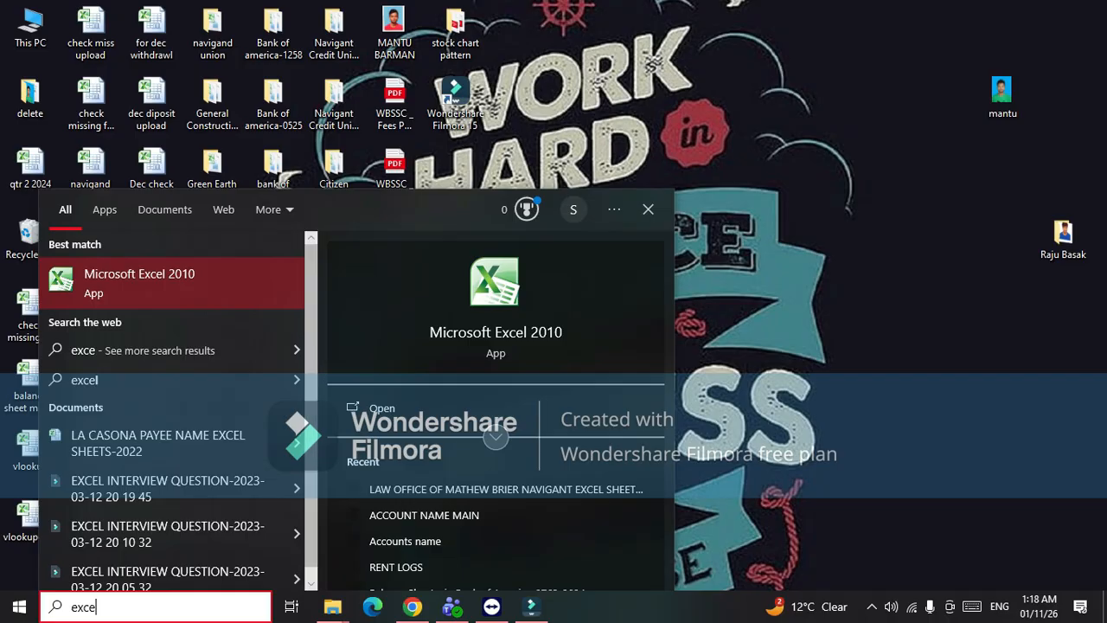
key("BackSpace")
key("BackSpace")
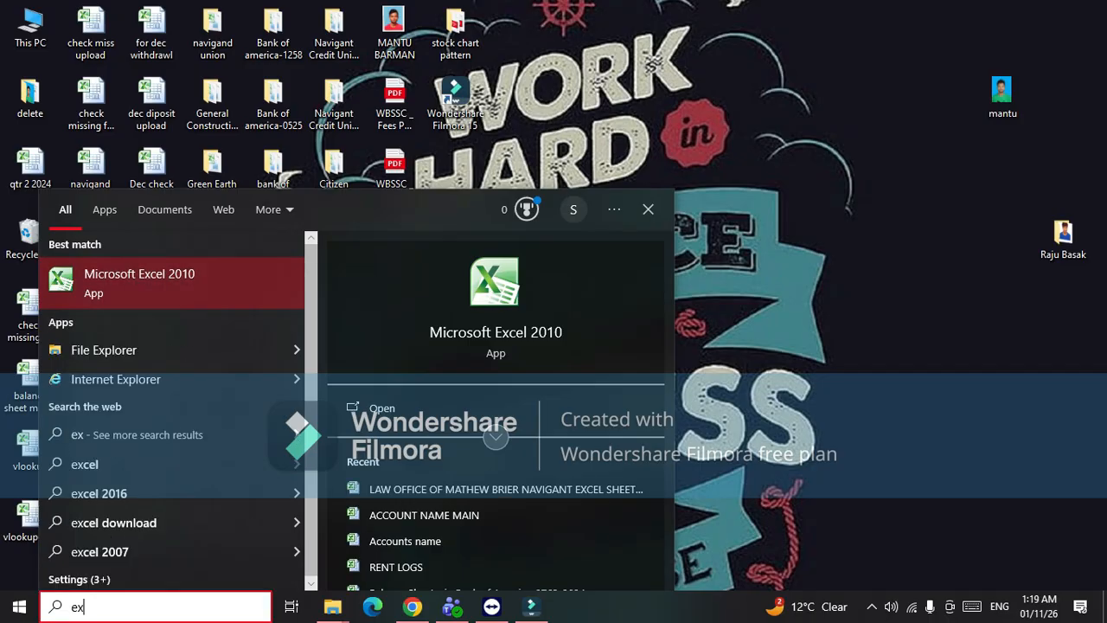
key("Return")
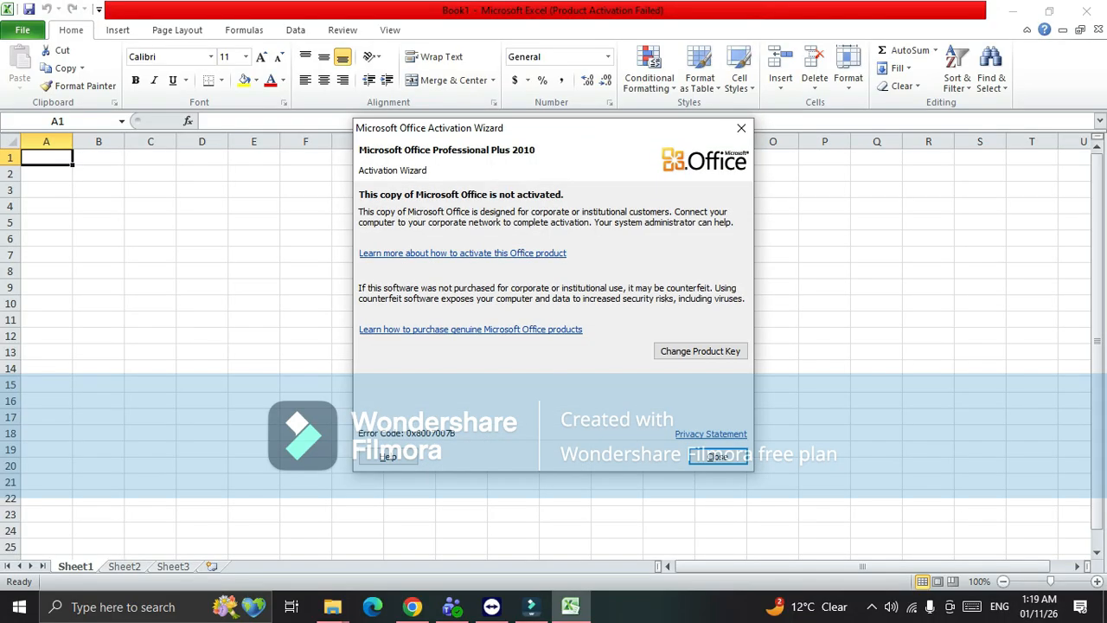
left_click(719, 456)
left_click(305, 287)
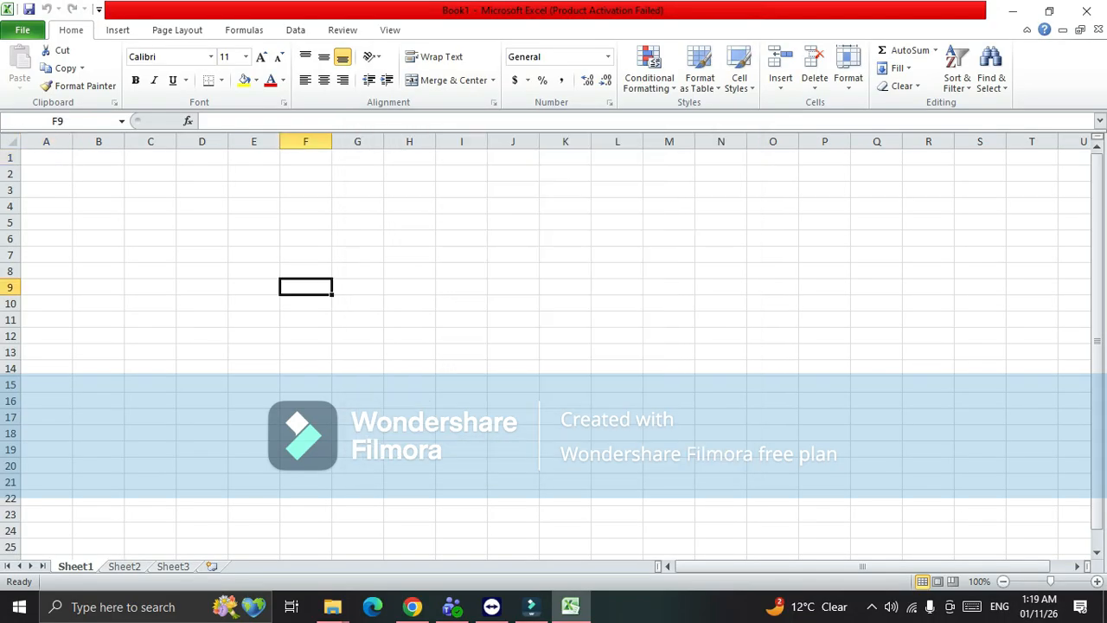
left_click(201, 238)
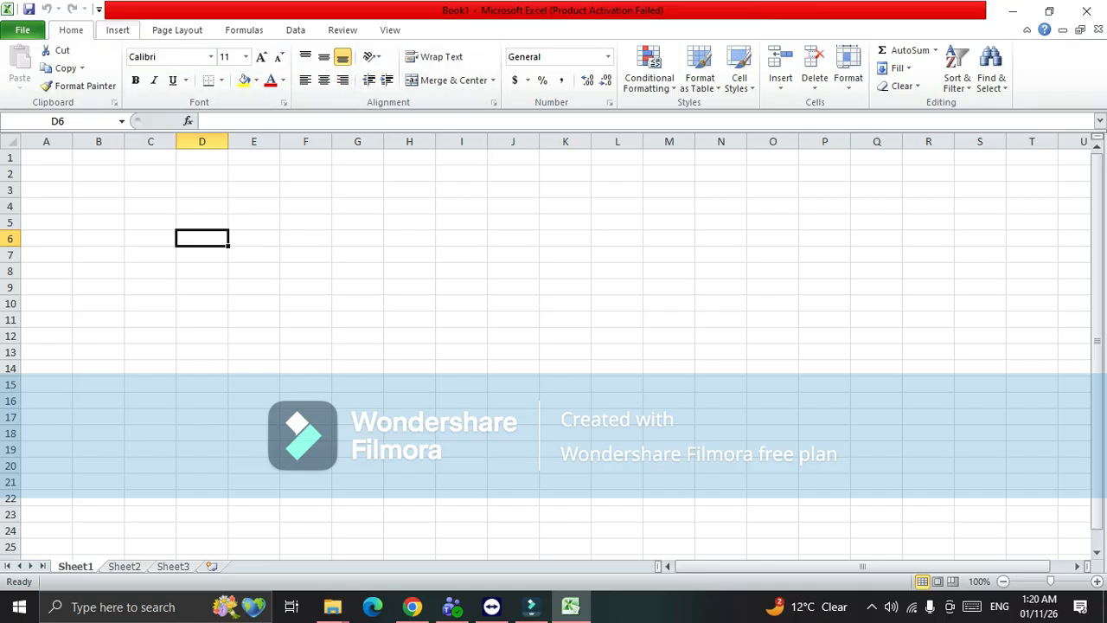
left_click(118, 30)
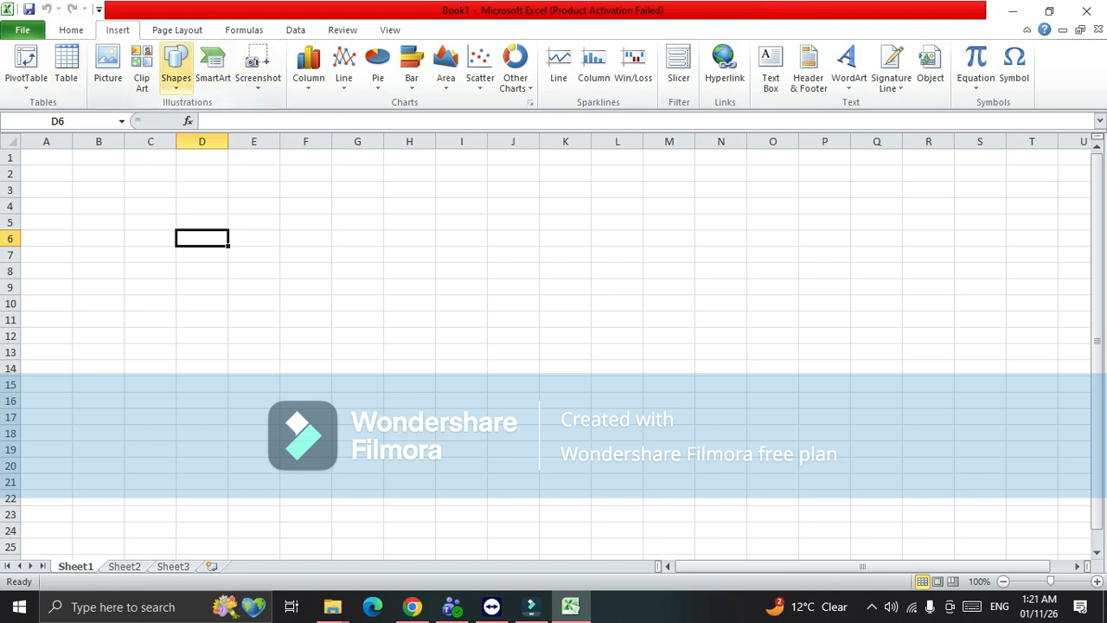
left_click(177, 29)
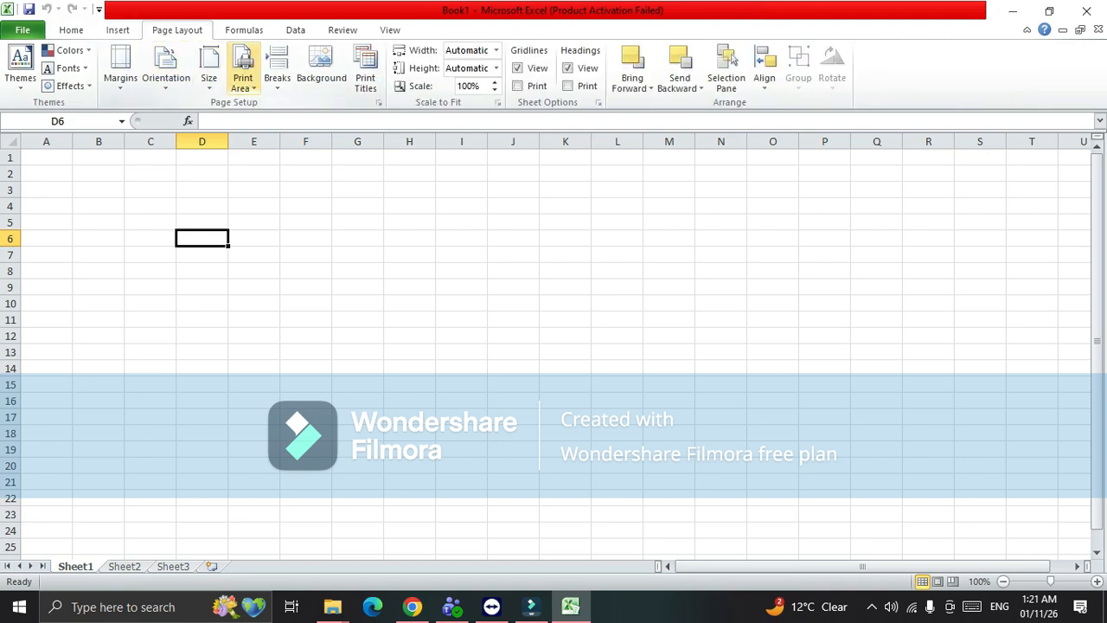
left_click(244, 29)
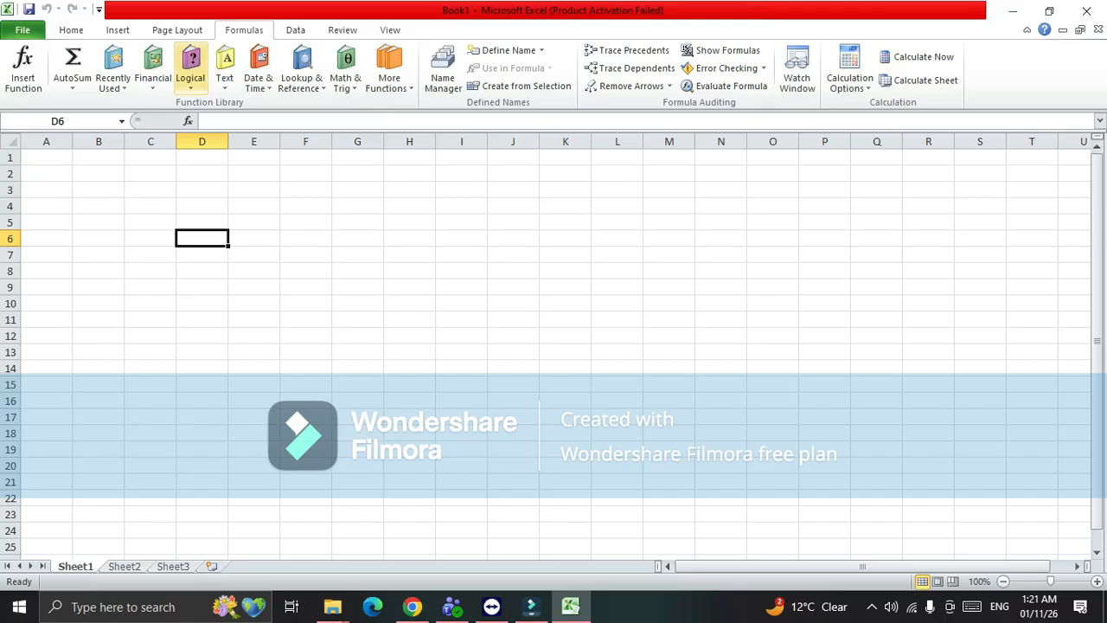
left_click(71, 29)
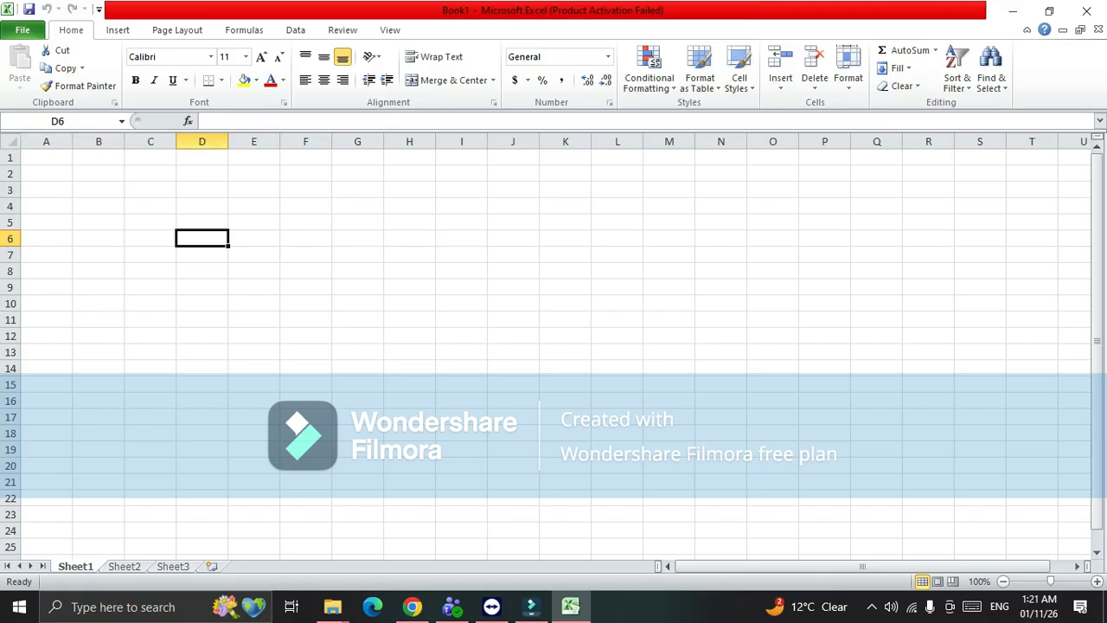
Select various cells across the empty sheet to examine how each cell's name address and content are displayed
left_click(150, 206)
left_click(410, 222)
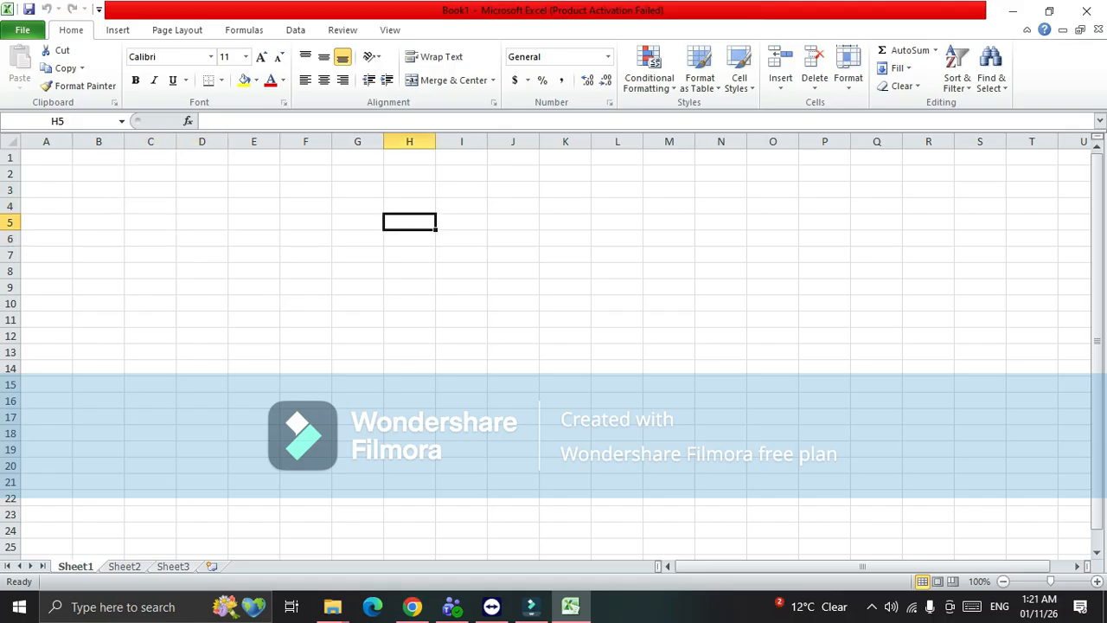
left_click(358, 303)
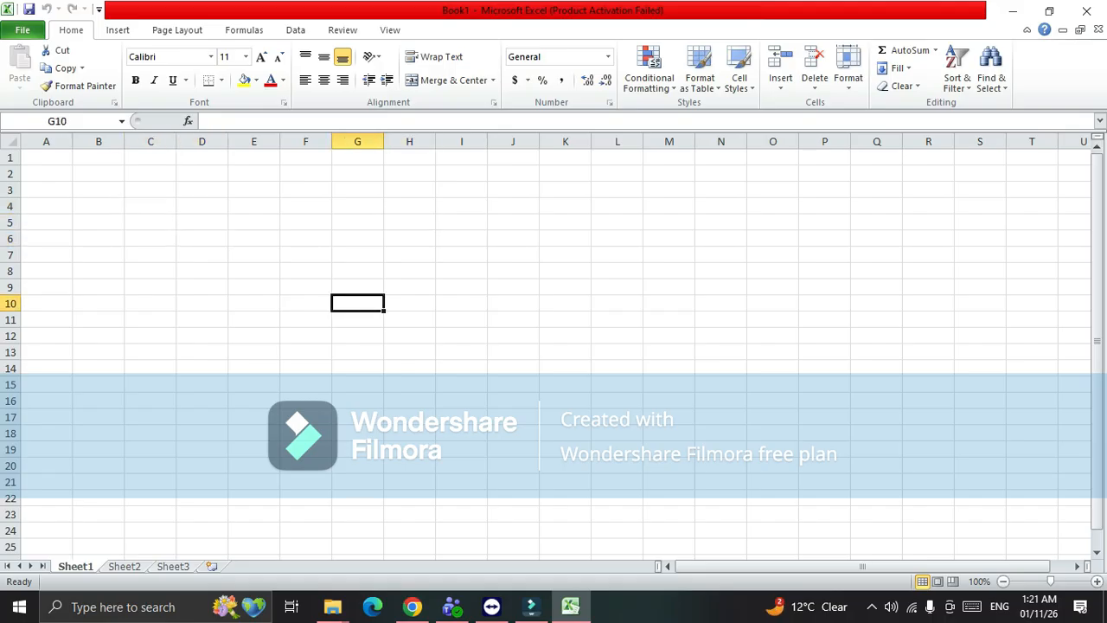
left_click(202, 222)
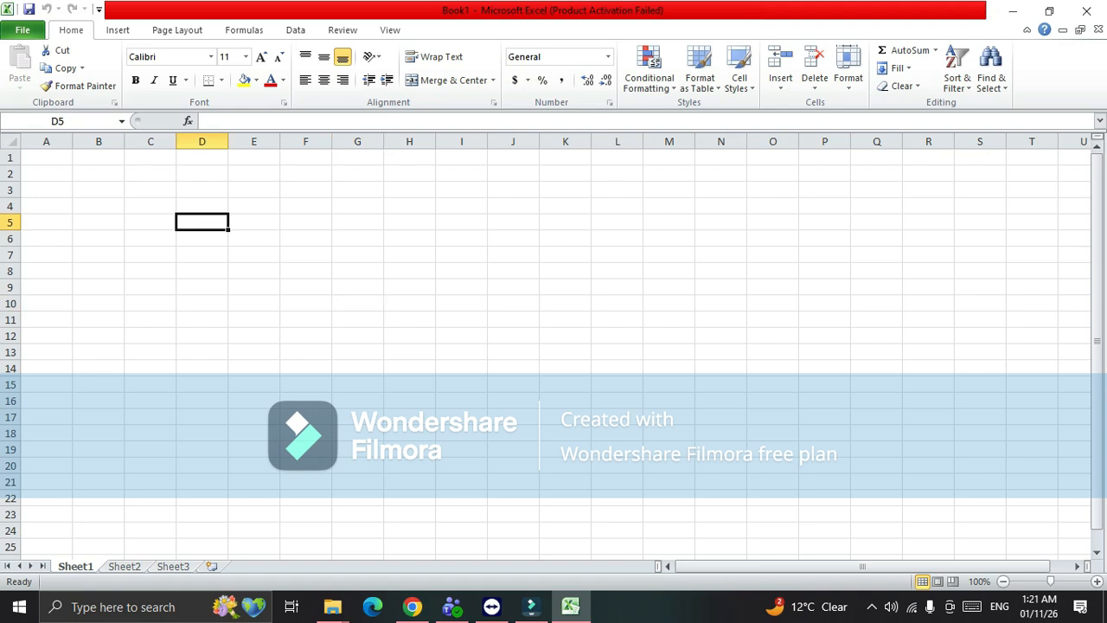
left_click(202, 303)
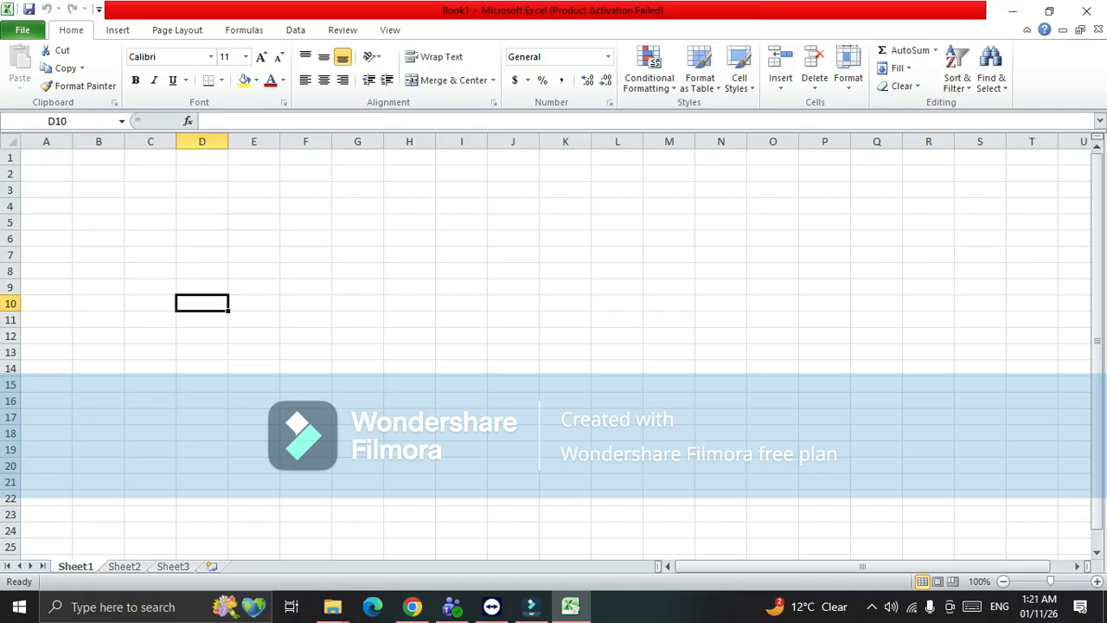
left_click(202, 255)
left_click(202, 304)
left_click(202, 238)
left_click(254, 271)
left_click(254, 320)
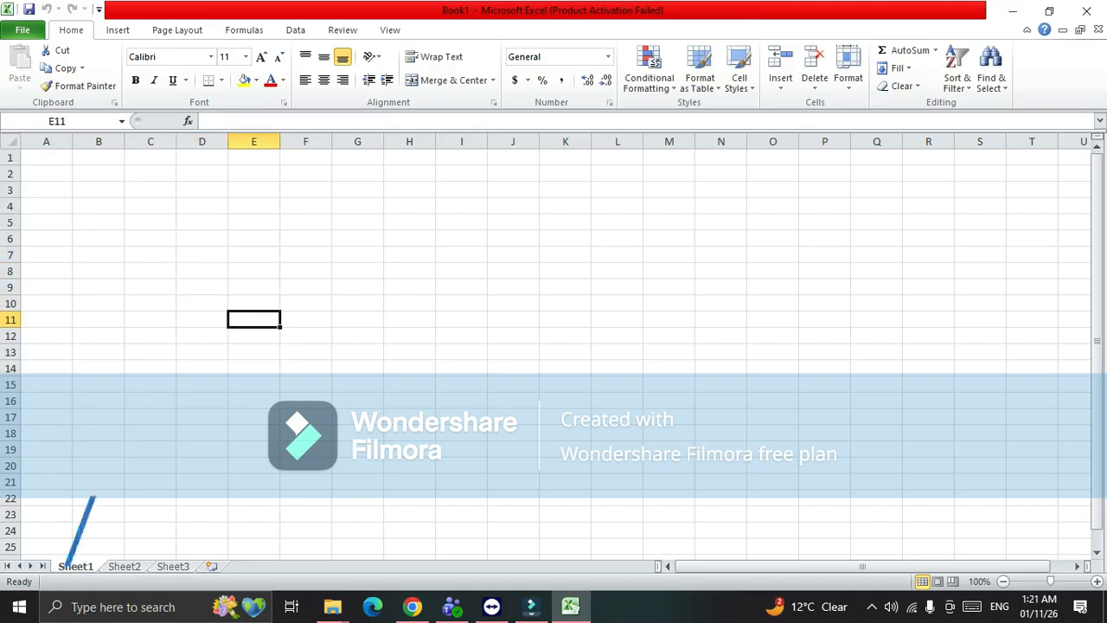
left_click(202, 239)
left_click(357, 272)
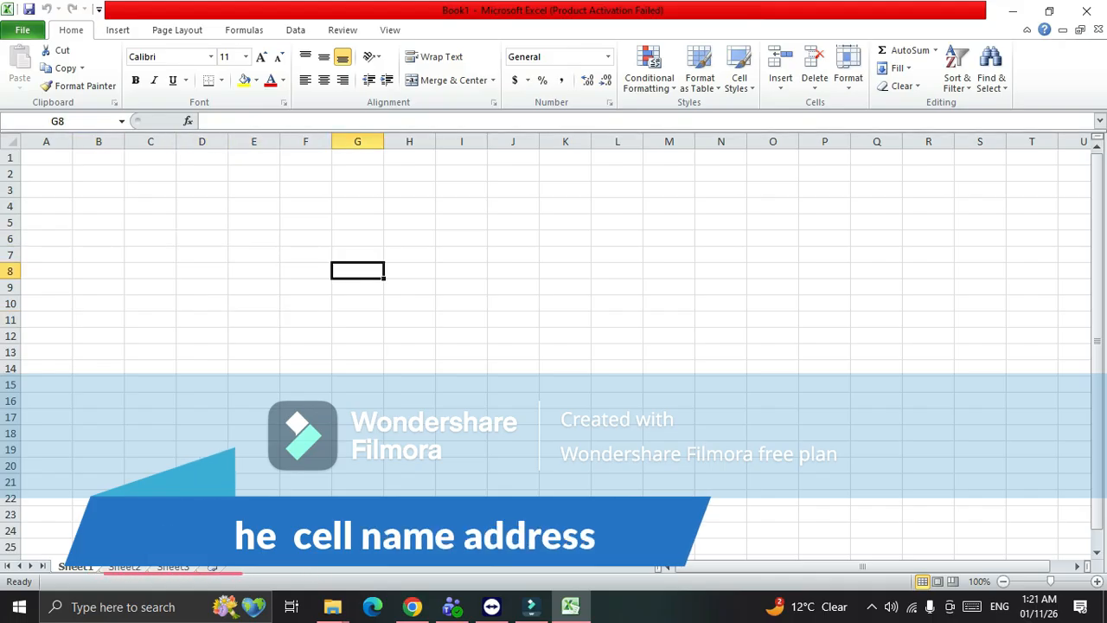
left_click(203, 239)
left_click(203, 205)
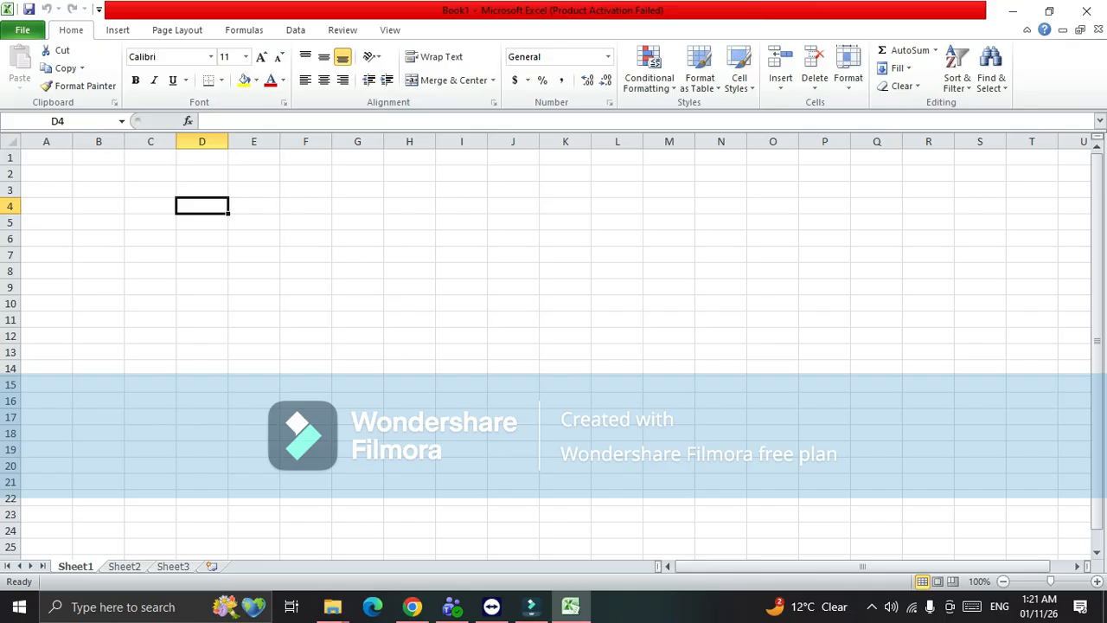
left_click(461, 287)
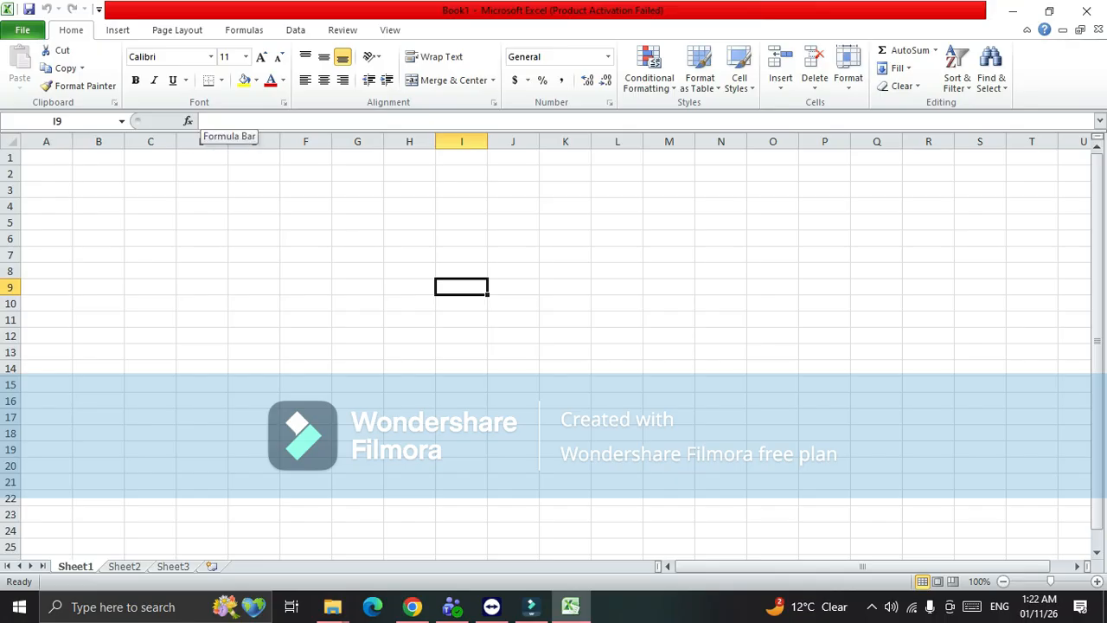
left_click(357, 254)
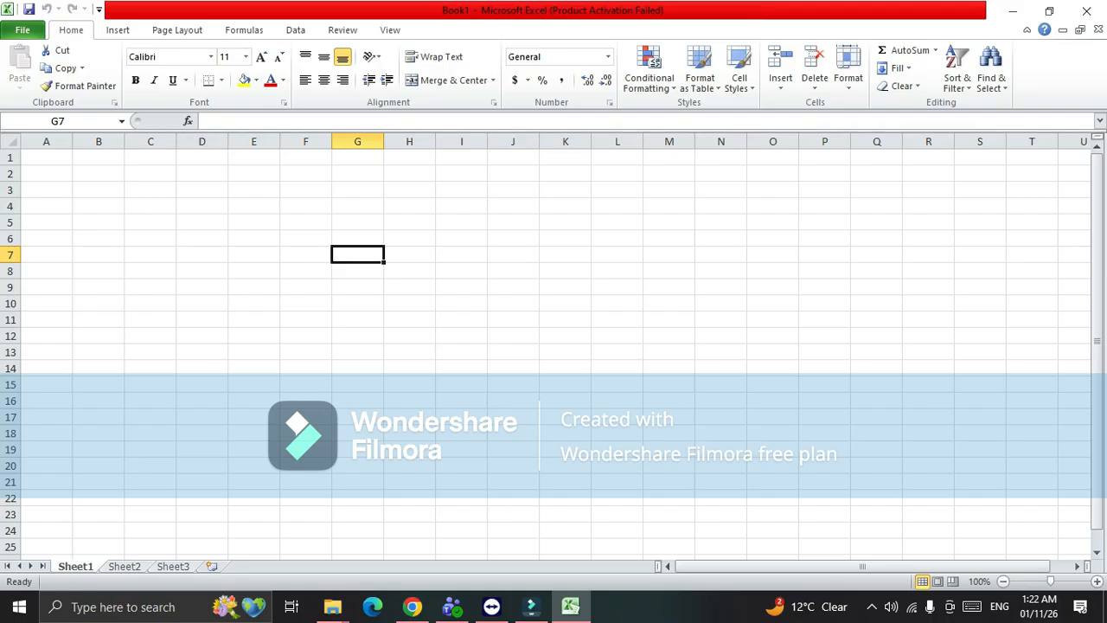
Enter the numbers 50 in cell D3 and 20 in cell D4
left_click(306, 205)
scroll(554, 346, "up", 3)
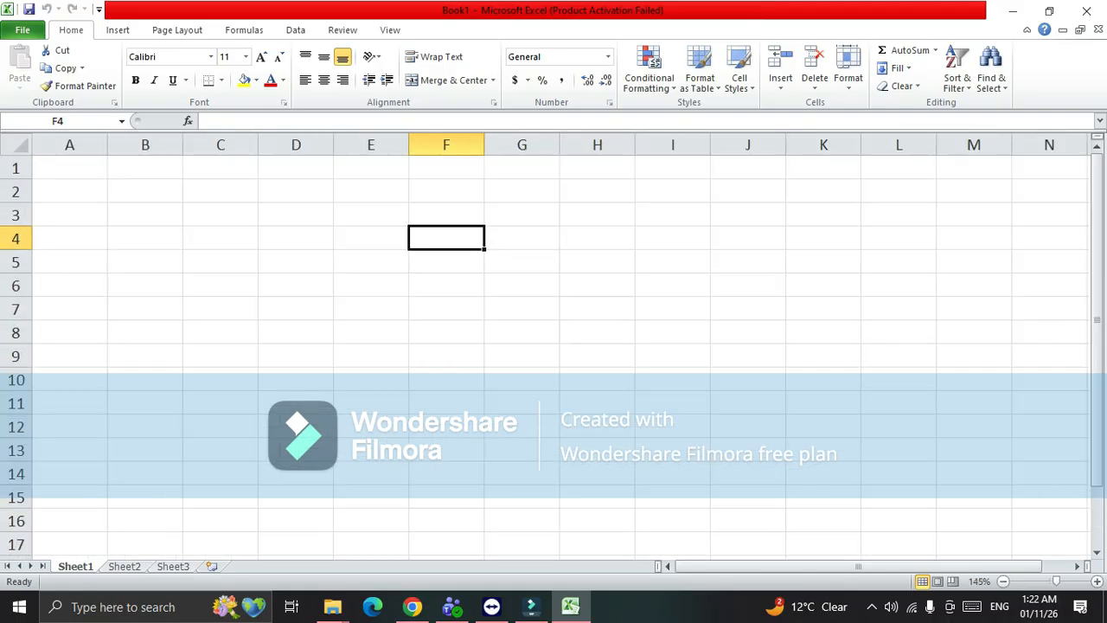
scroll(553, 346, "up", 1)
left_click(323, 223)
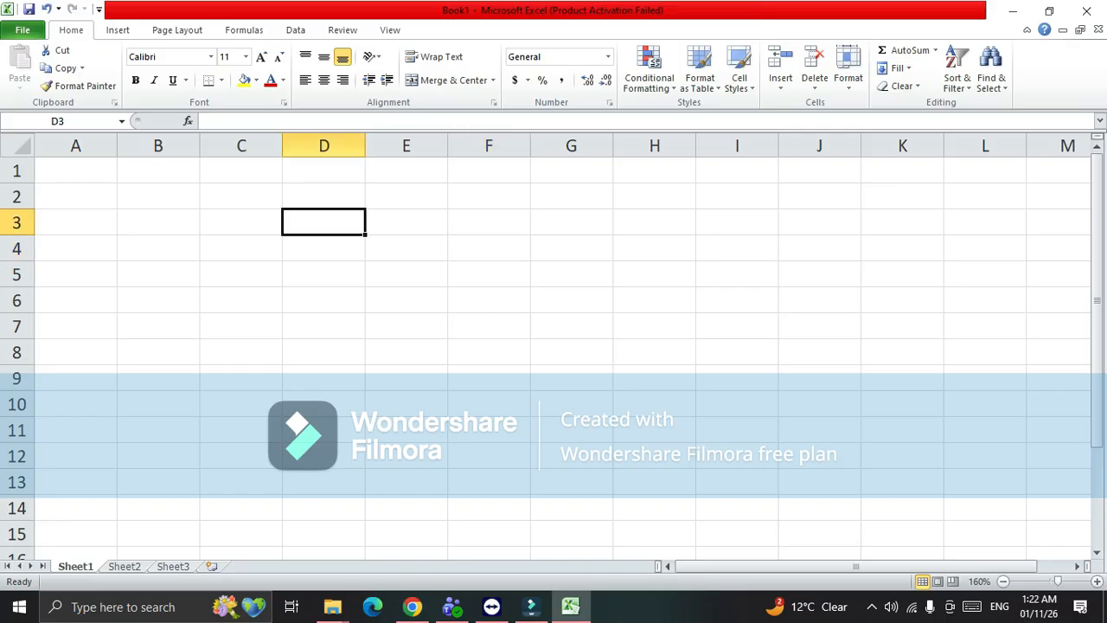
type("50")
key("Return")
type("20")
key("Return")
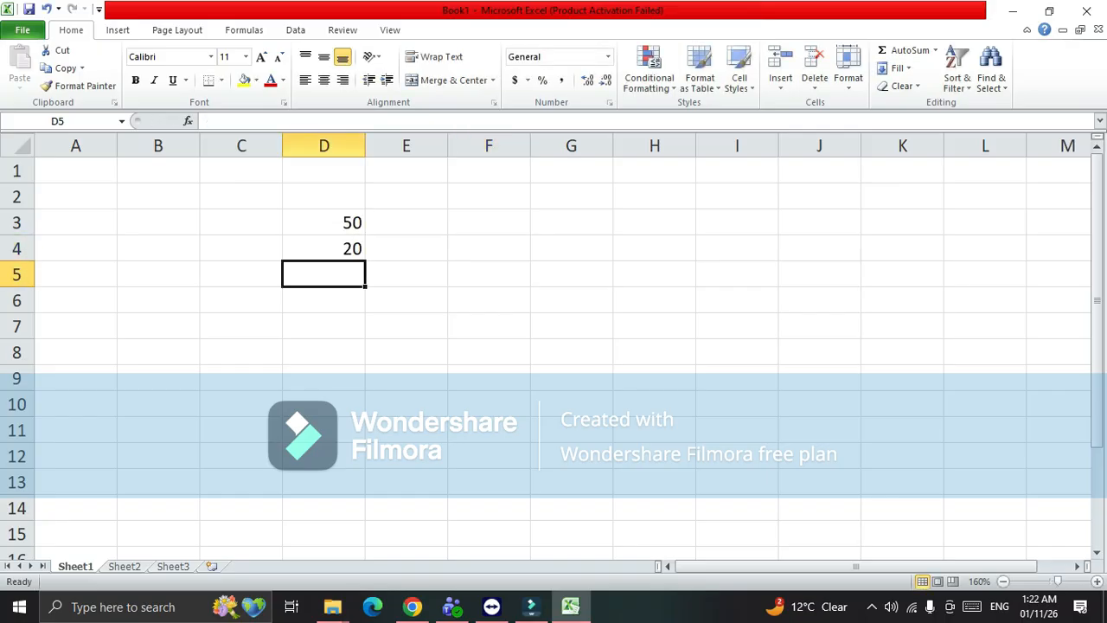
Add the two numbers in cell D5 with the formula =D3+D4
left_click(323, 222)
left_click(323, 248)
left_click(323, 274)
type("=")
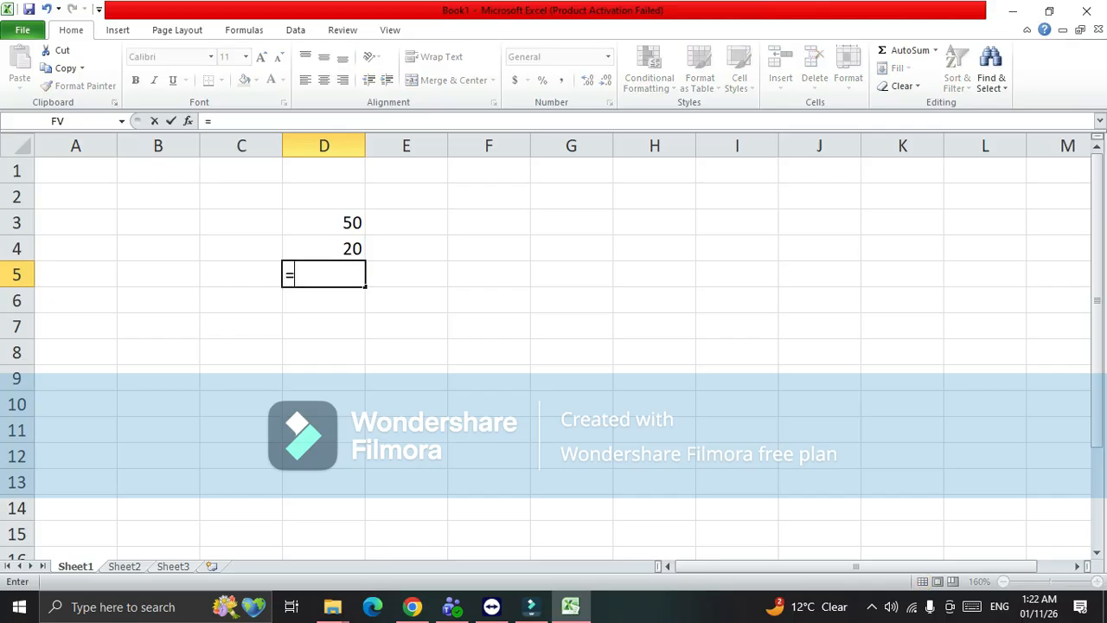
key("Up")
key("Up")
type("+")
key("Up")
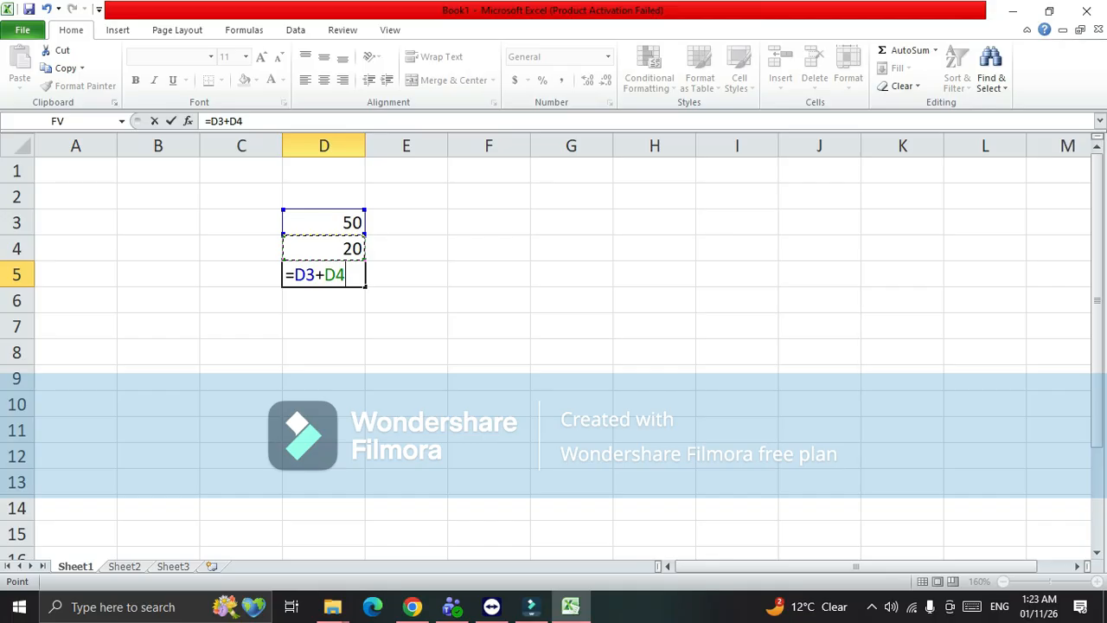
key("Return")
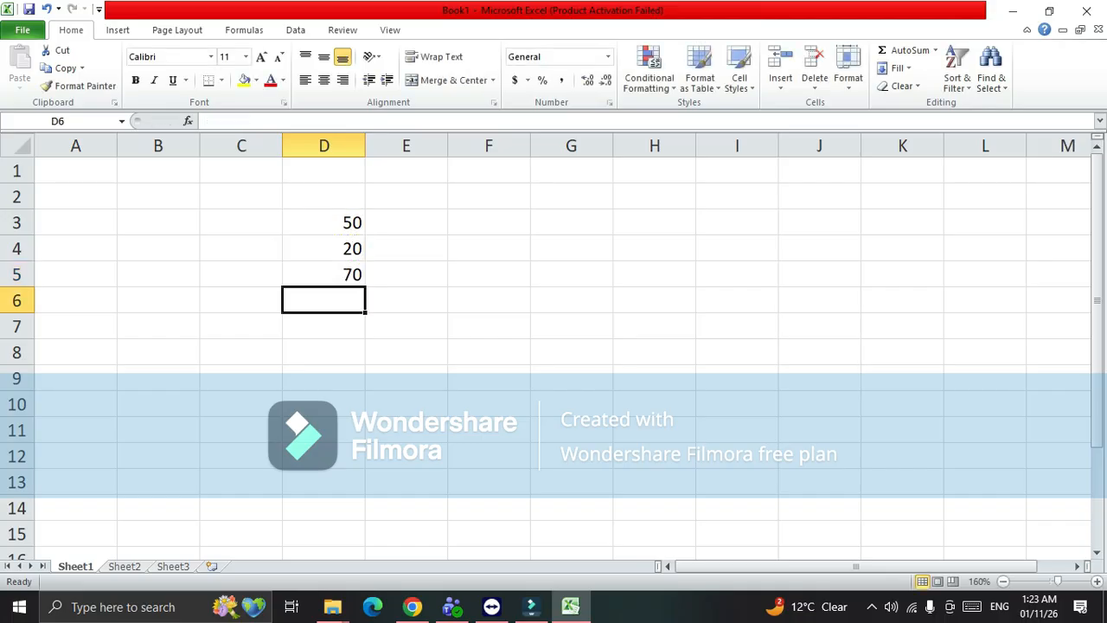
Examine the input values in D3 and D4 and the addition formula behind cell D5
key("Up")
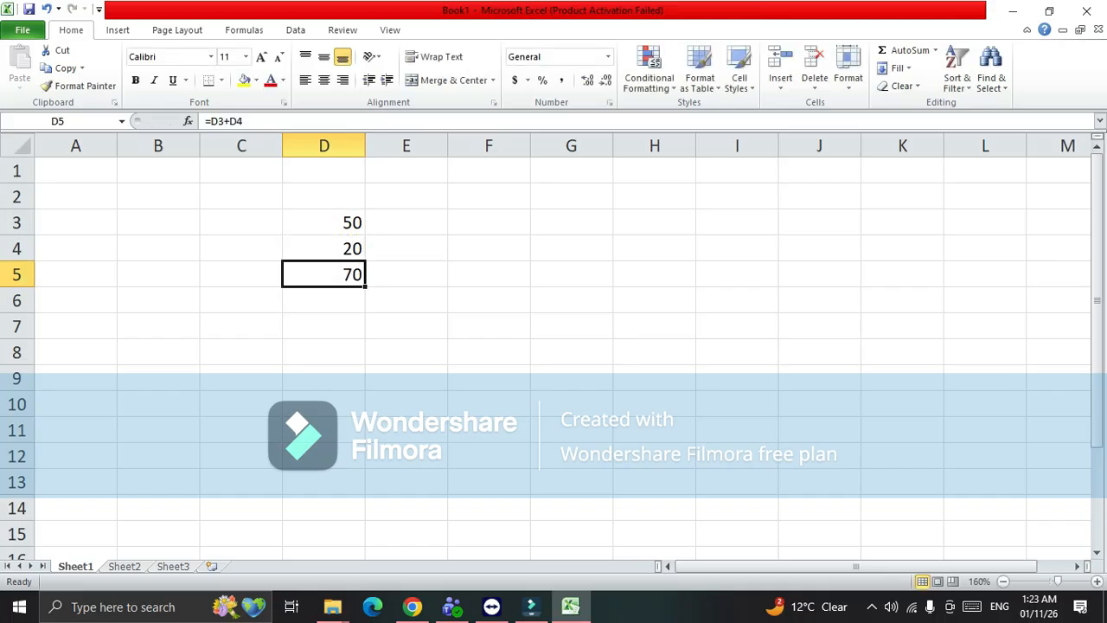
key("Up")
key("Up")
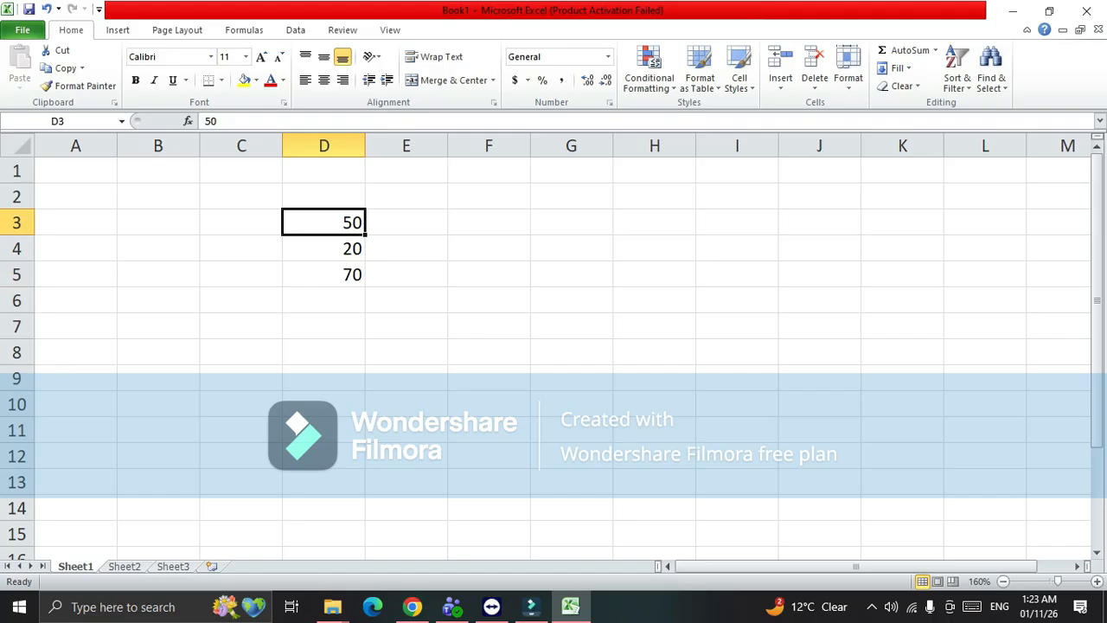
key("shift+Down")
left_click(325, 274)
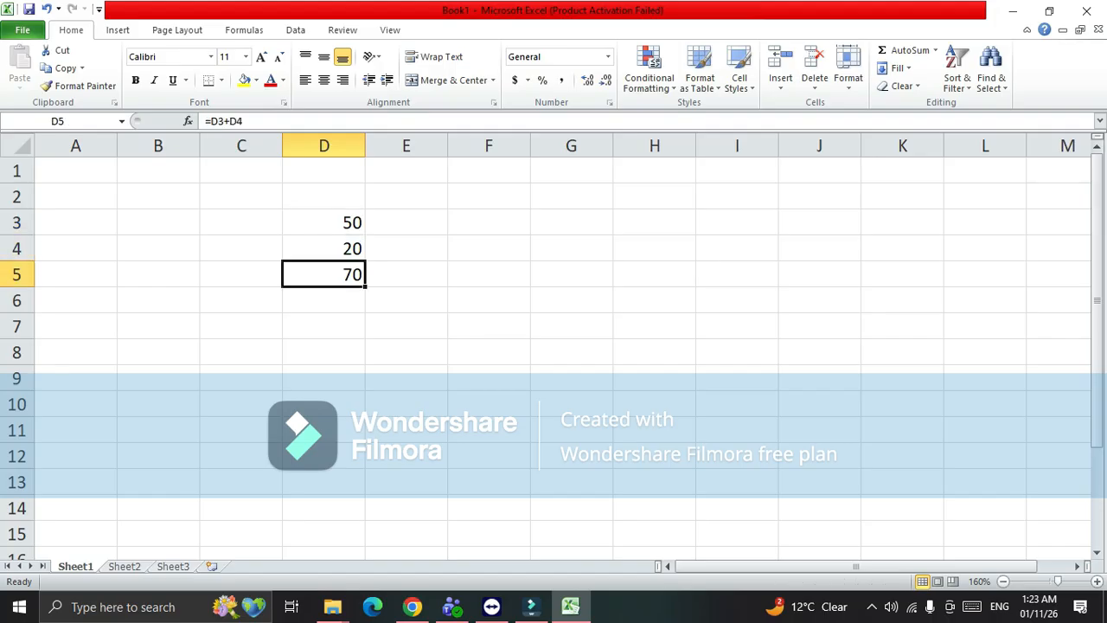
left_click(325, 222)
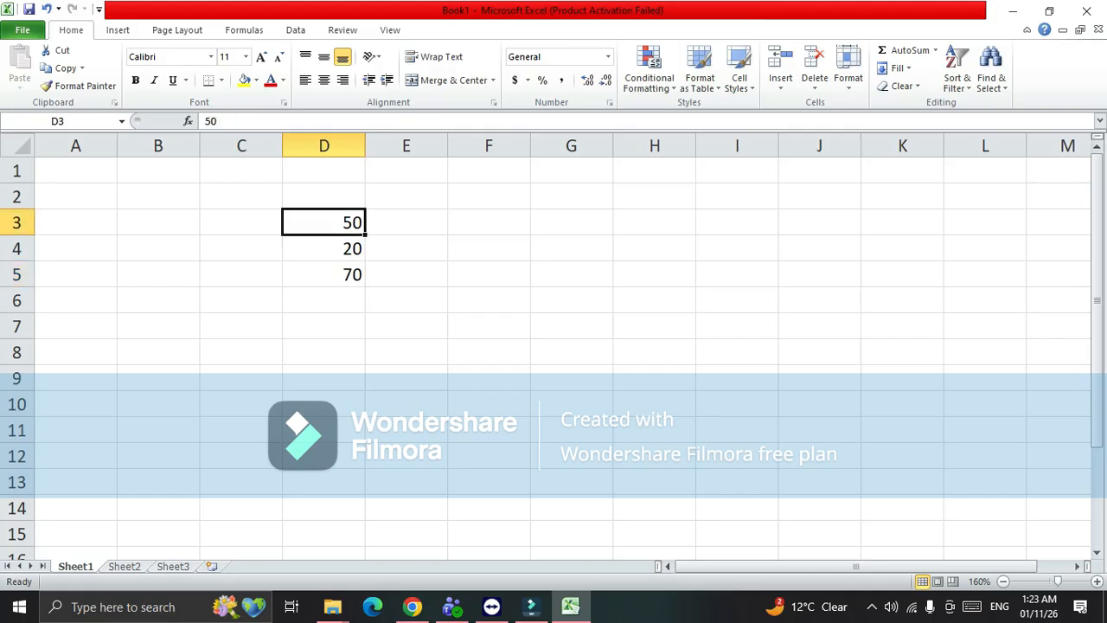
left_click(324, 248)
left_click(324, 222)
left_click(324, 248)
left_click(324, 222)
left_click(325, 248)
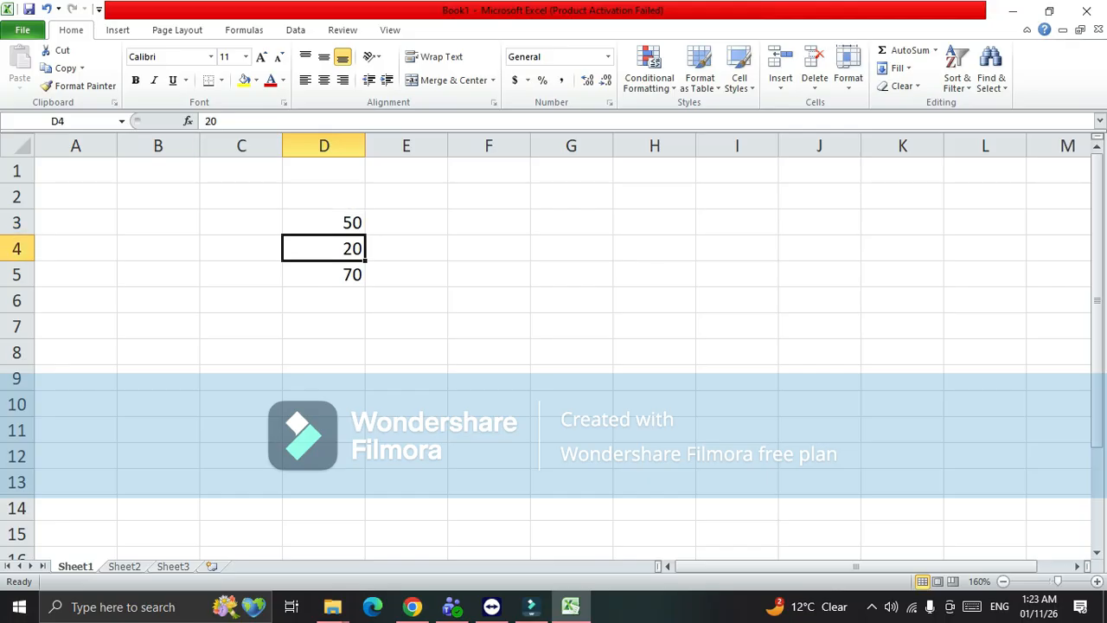
left_click(324, 274)
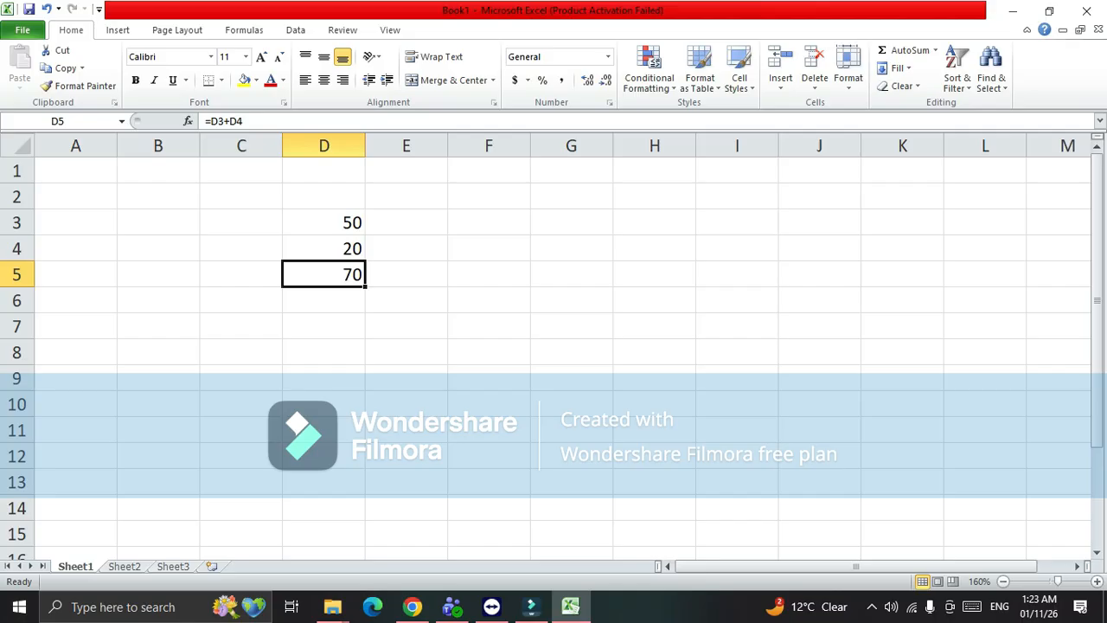
left_click(324, 222)
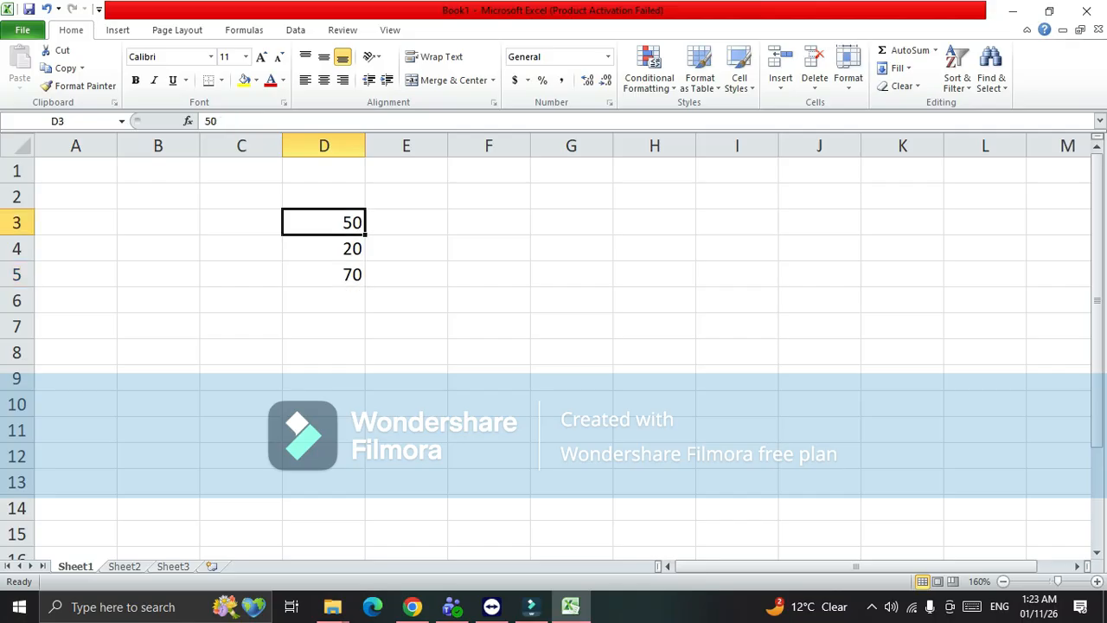
left_click(324, 274)
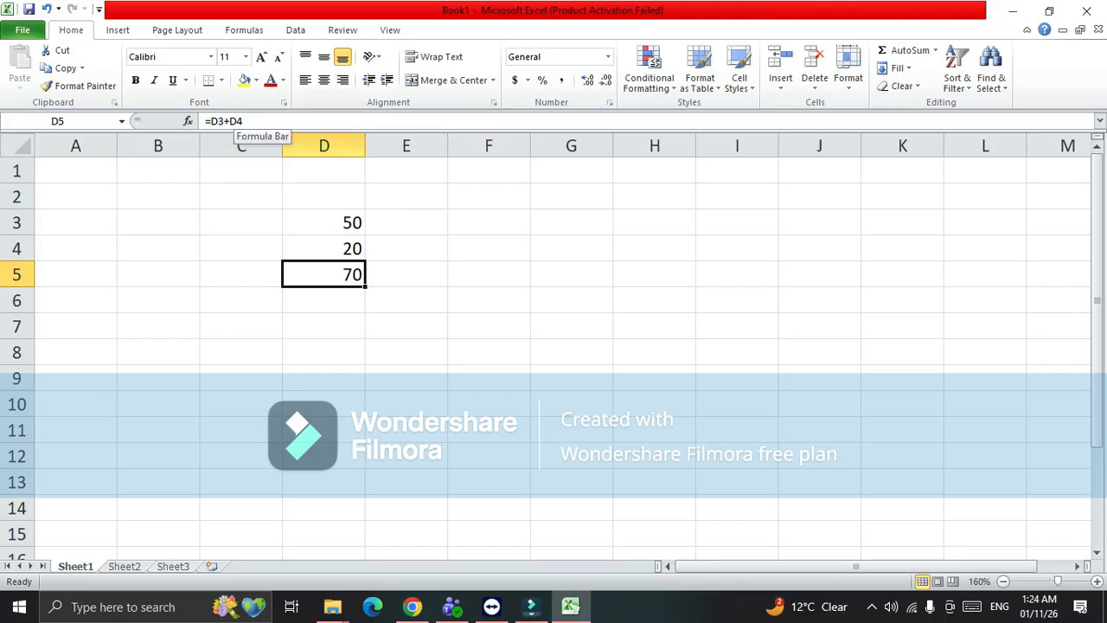
Fill cells E3 to E6 with the numbers 50, 20, 20 and 40
left_click(406, 222)
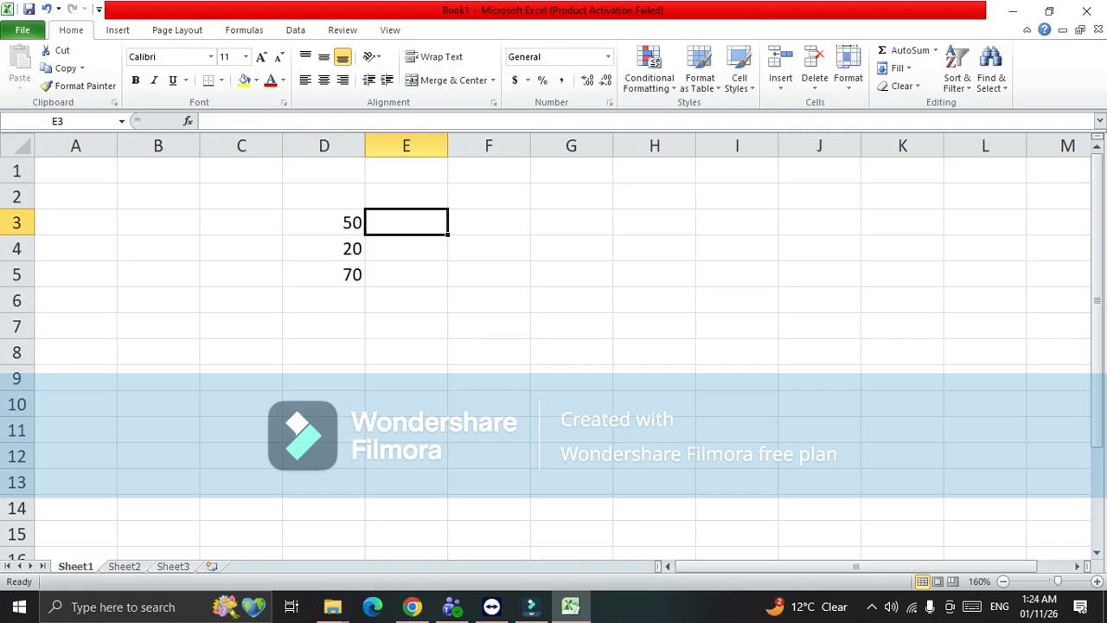
type("50")
key("Return")
type("20")
key("Return")
type("0")
key("Return")
key("Up")
type("20")
key("Return")
type("40")
key("Return")
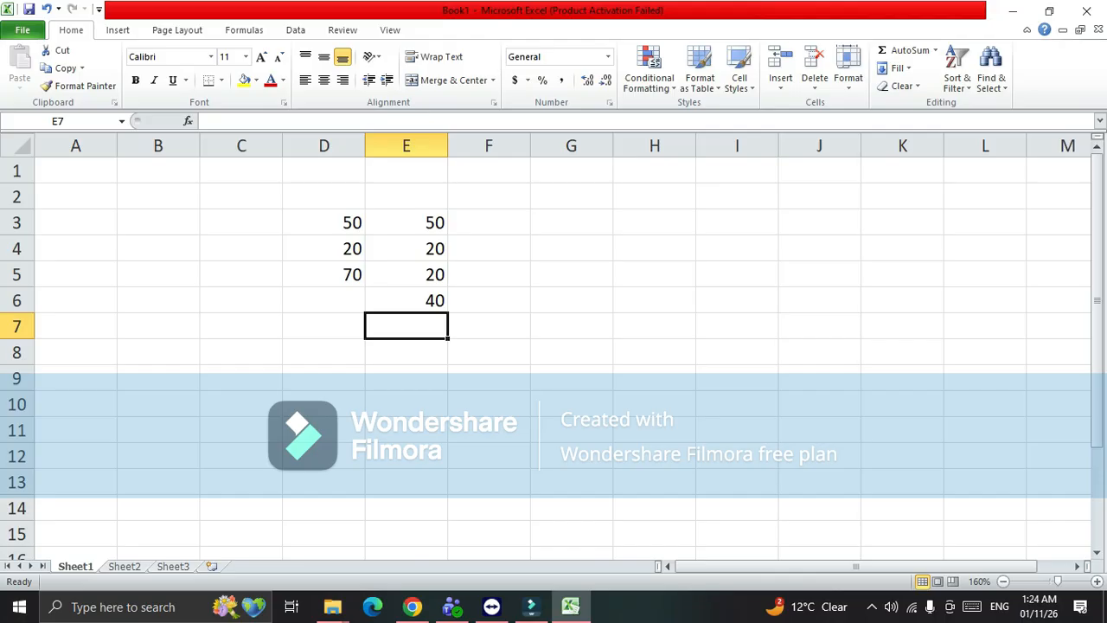
Add up the four numbers above cell E7 by entering the formula =SUM(E3:E6) there
type("=sum")
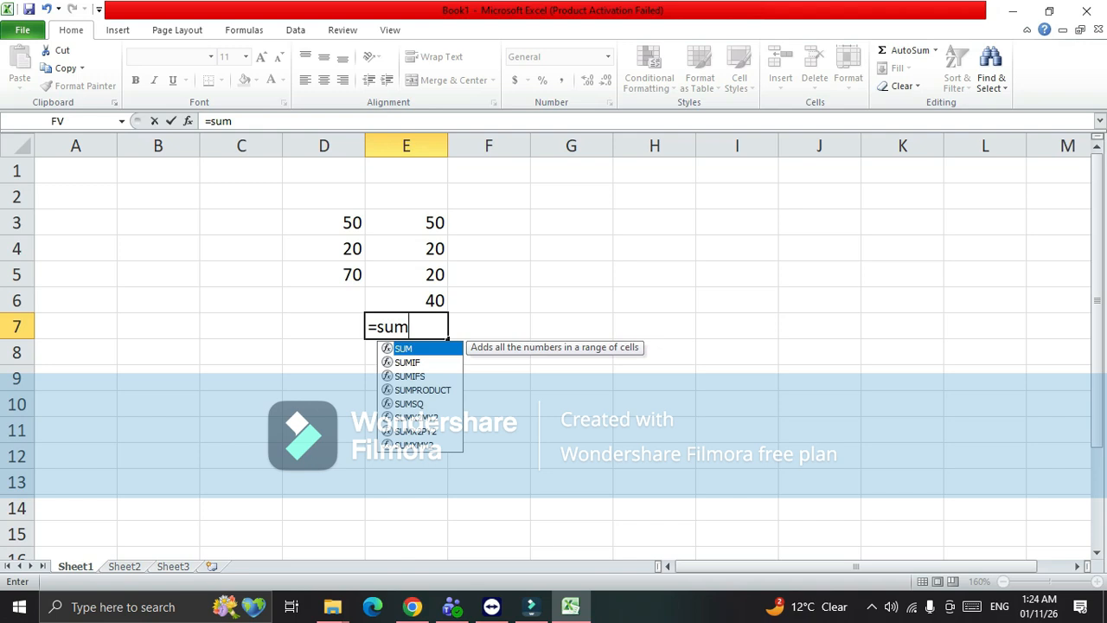
key("Tab")
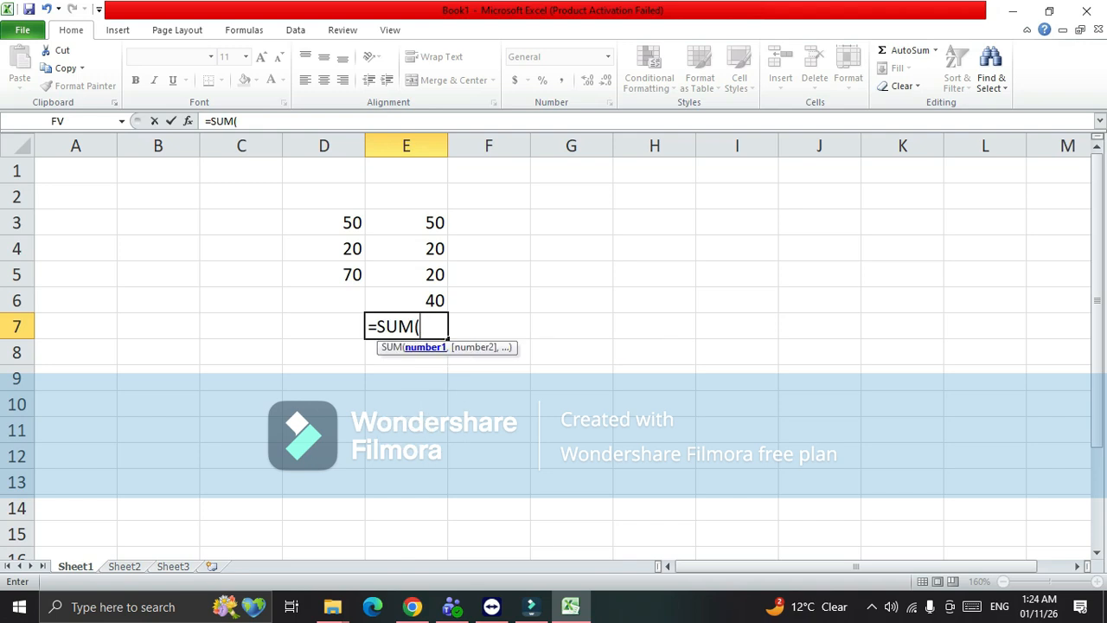
left_click(406, 222)
left_click_drag(406, 222, 406, 300)
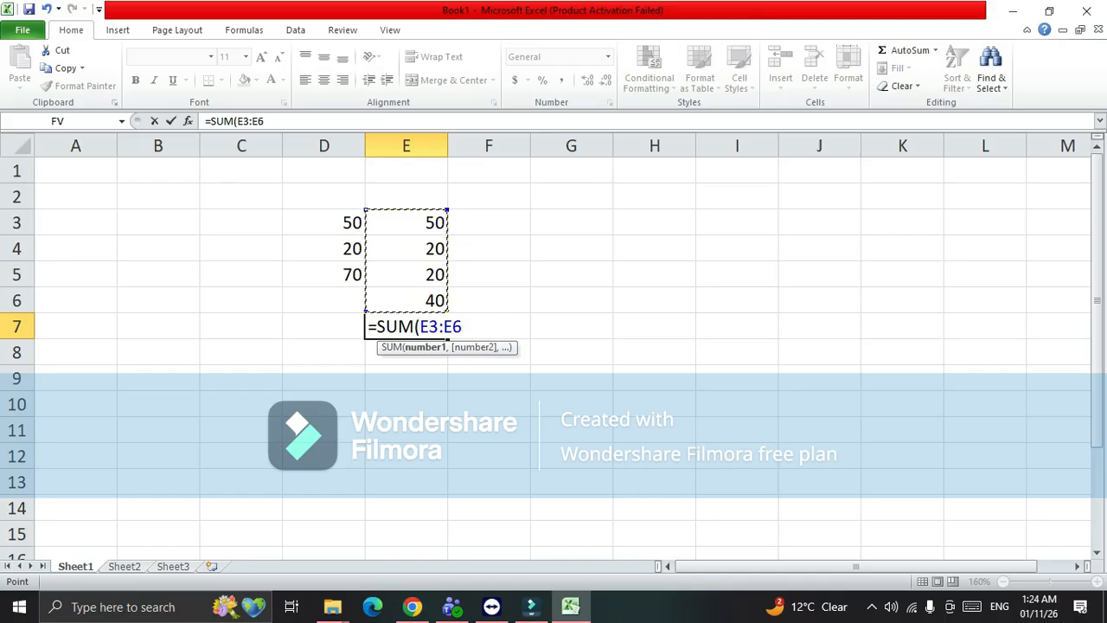
type(")")
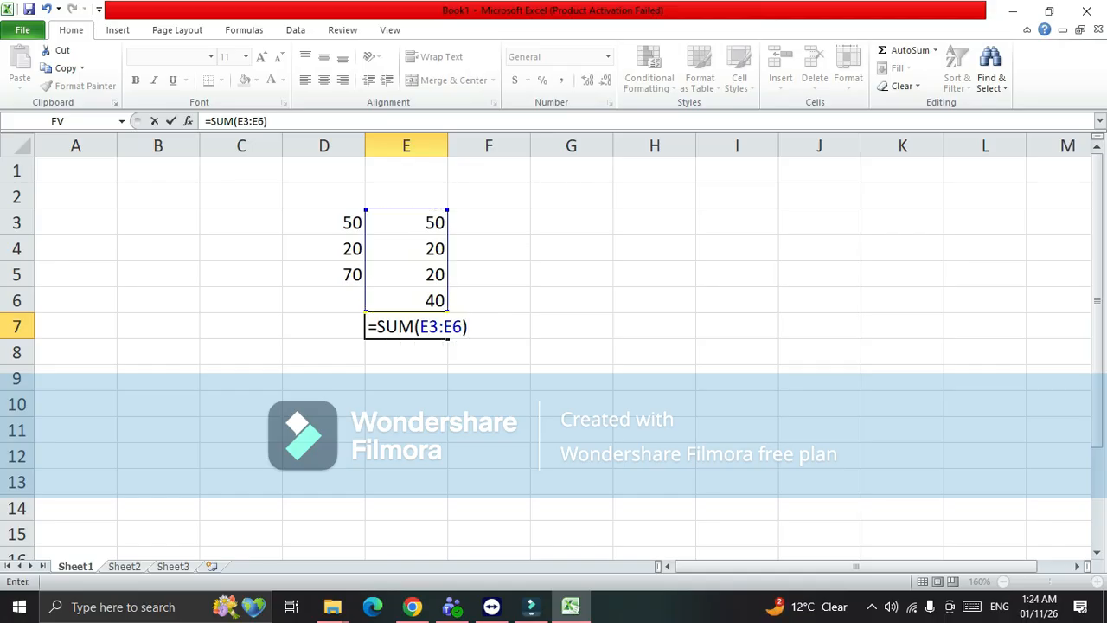
key("Return")
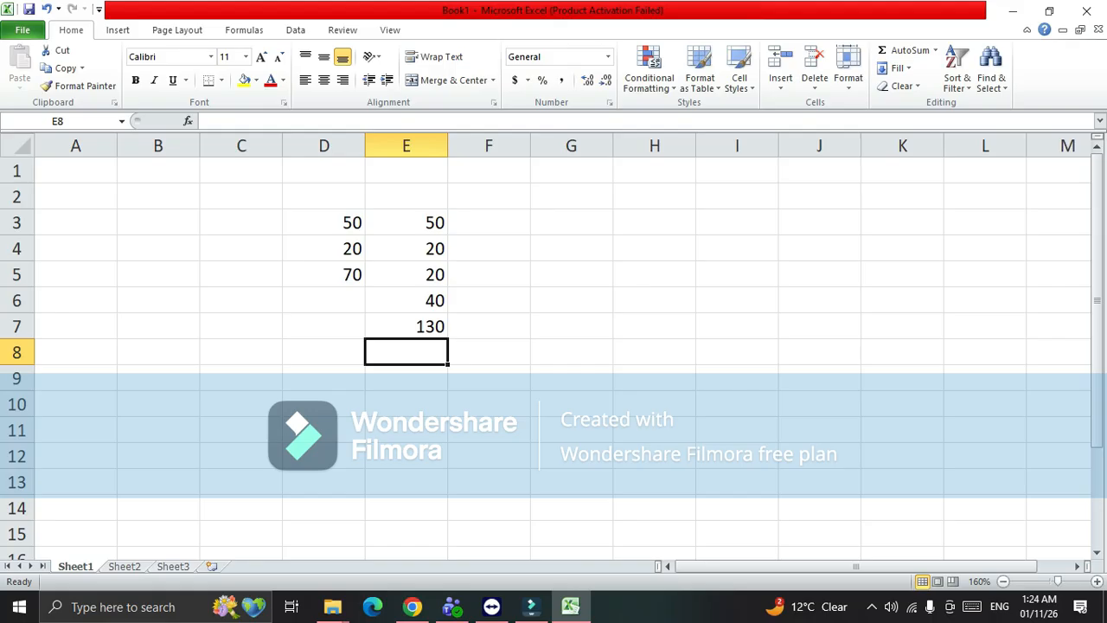
Examine the numbers in E3 to E6 and the SUM formula behind cell E7
key("Up")
key("ctrl+Up")
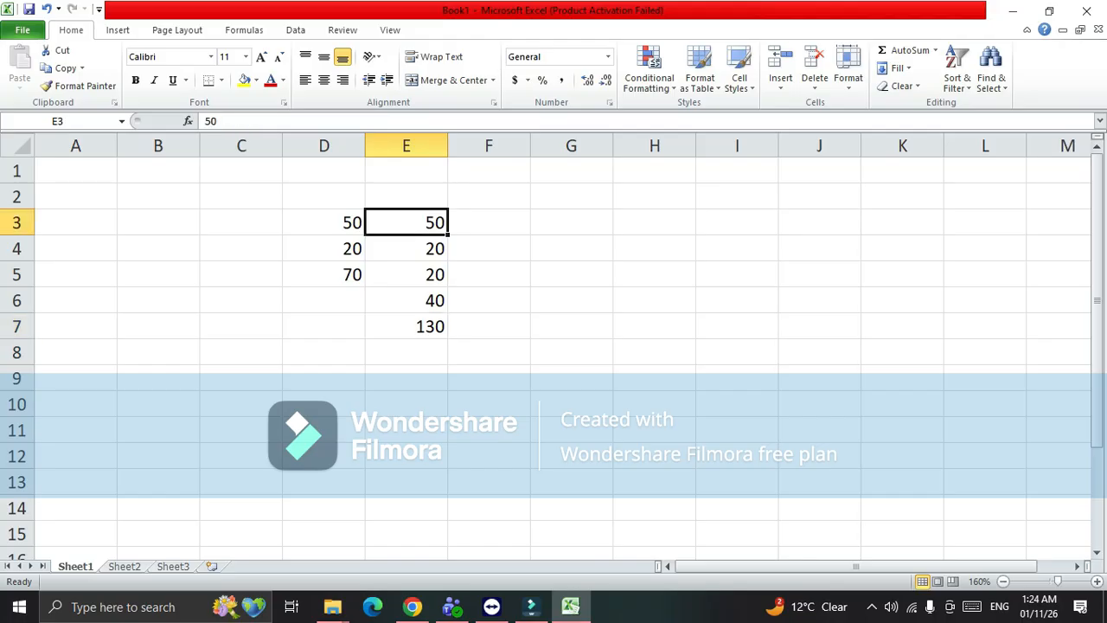
key("shift+Down")
key("shift+Down")
key("shift+Down")
key("Down")
key("Down")
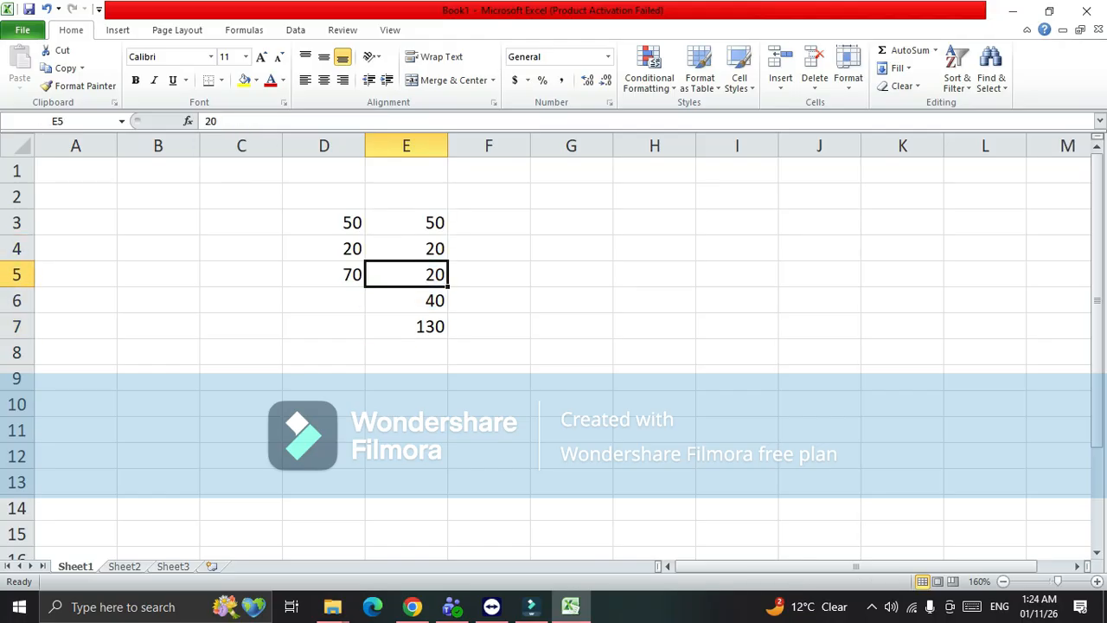
key("Down")
key("Down")
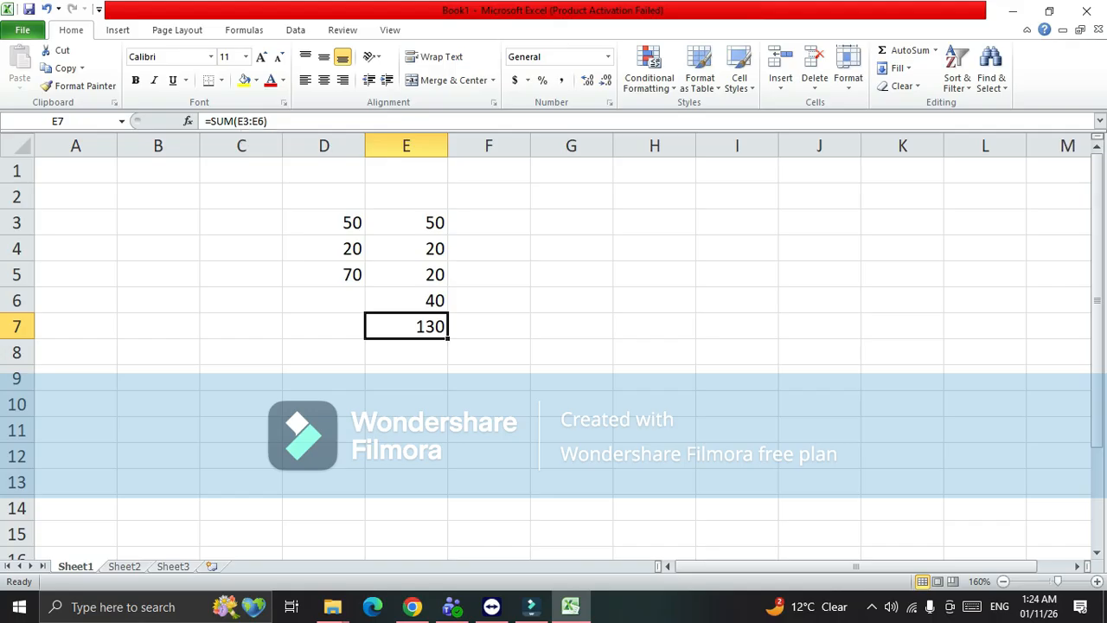
key("Down")
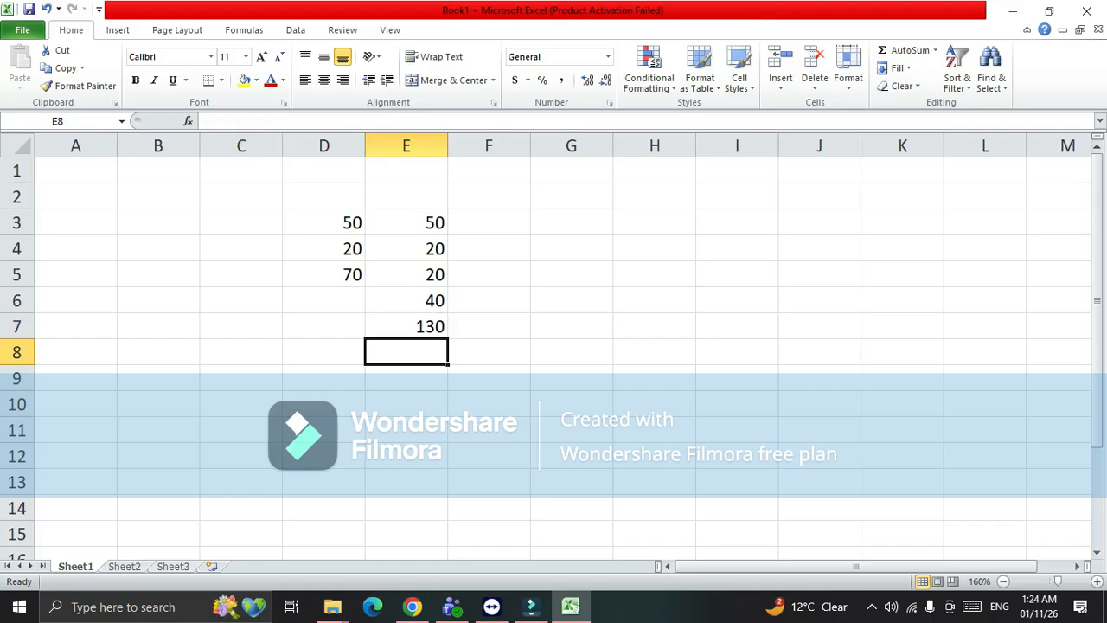
key("Up")
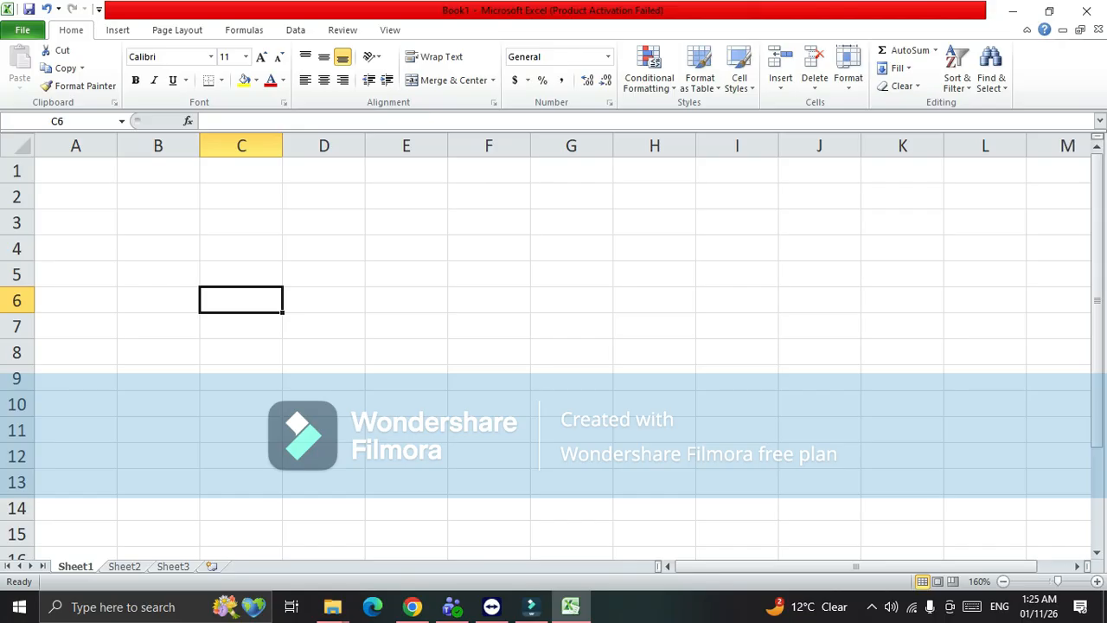
Zoom the worksheet out and bring it back in to 160%
left_click(1003, 581)
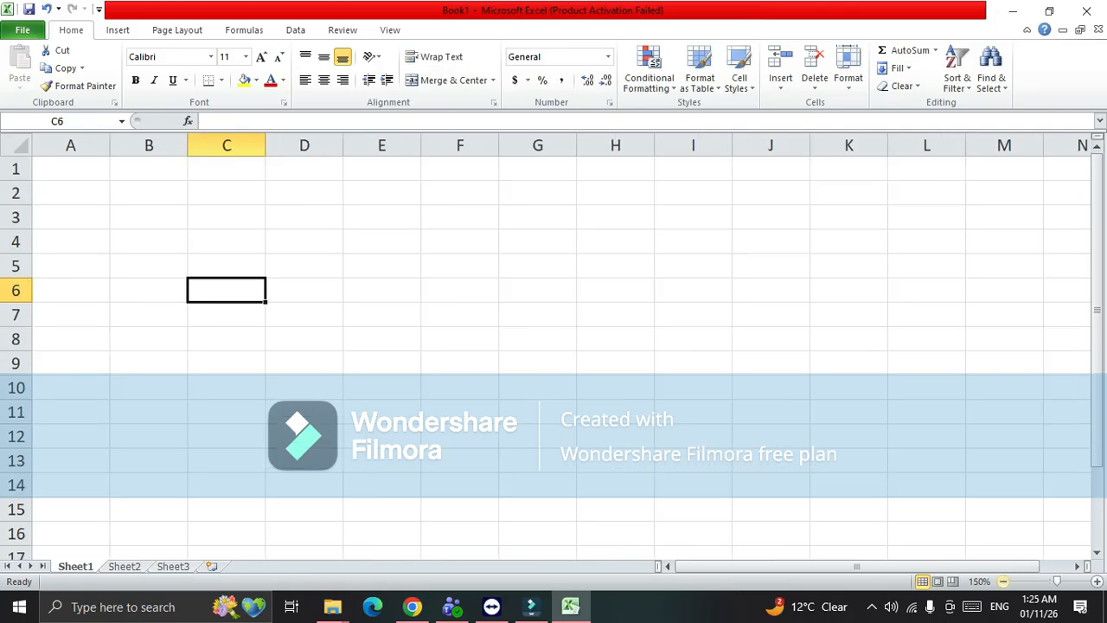
left_click(1003, 581)
left_click(1003, 581)
left_click(1096, 582)
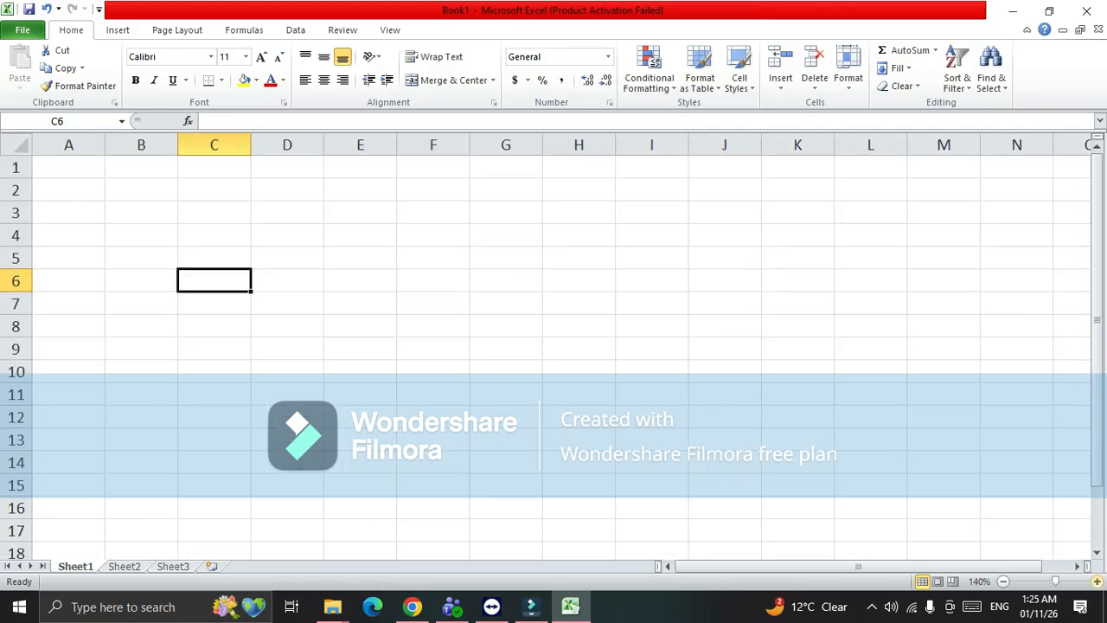
left_click(1096, 581)
left_click(1096, 581)
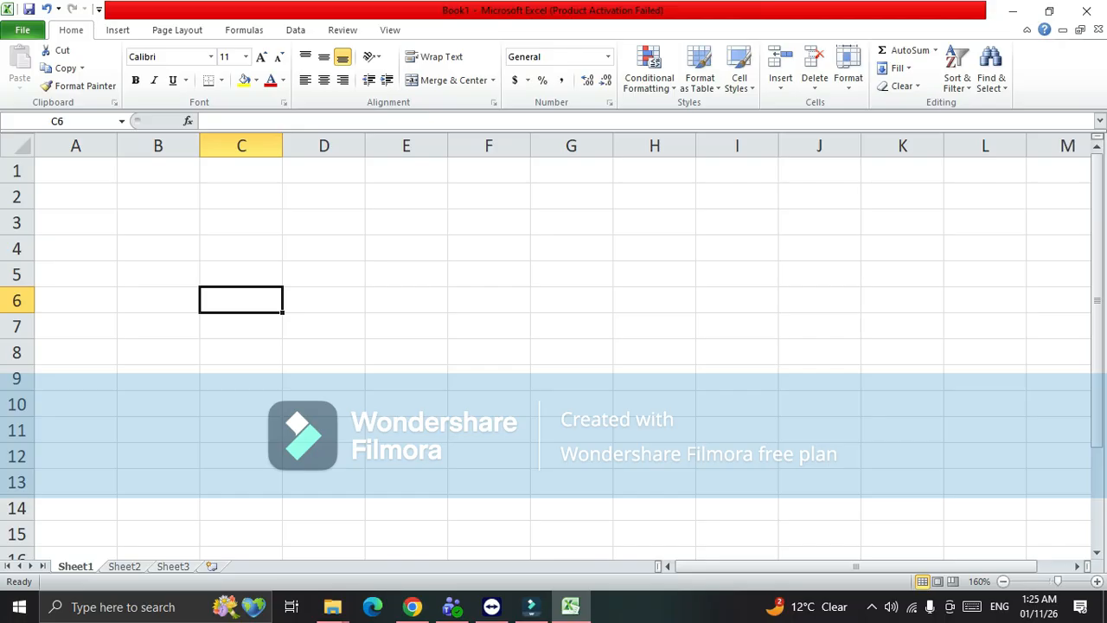
Go through Sheet2 and Sheet3, and add four new worksheets after them
left_click(159, 248)
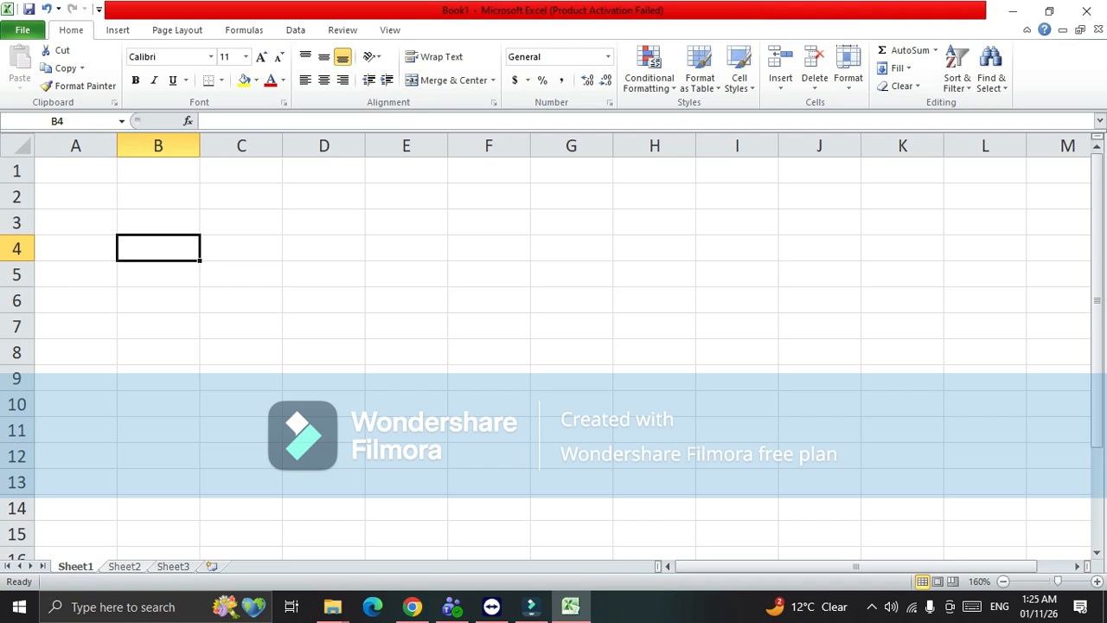
key("ctrl+Page_Down")
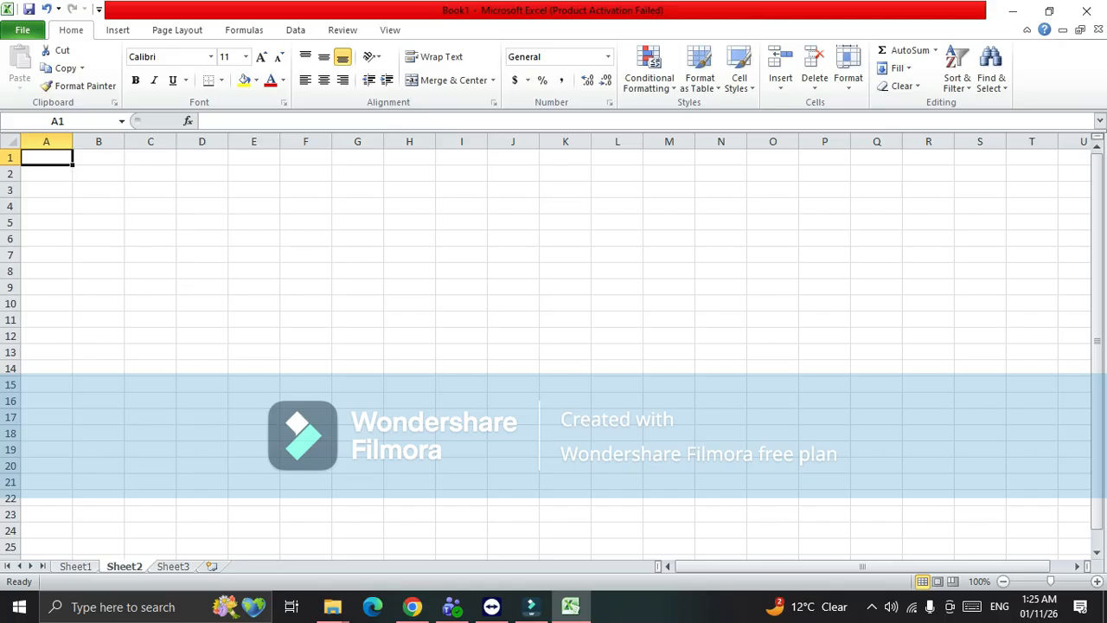
key("ctrl+Page_Down")
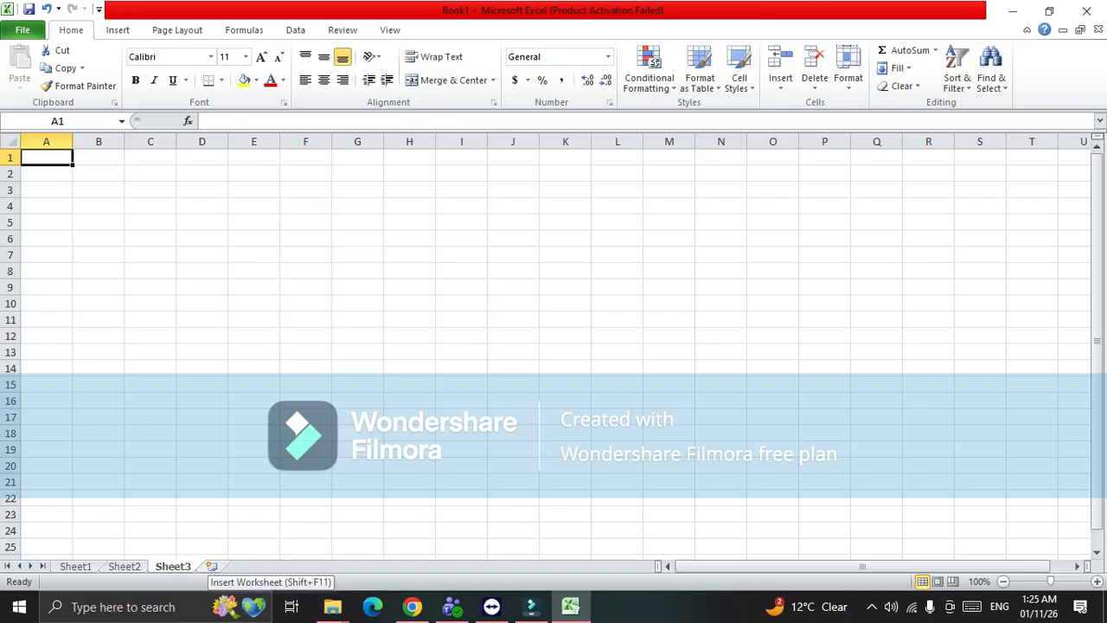
left_click(210, 565)
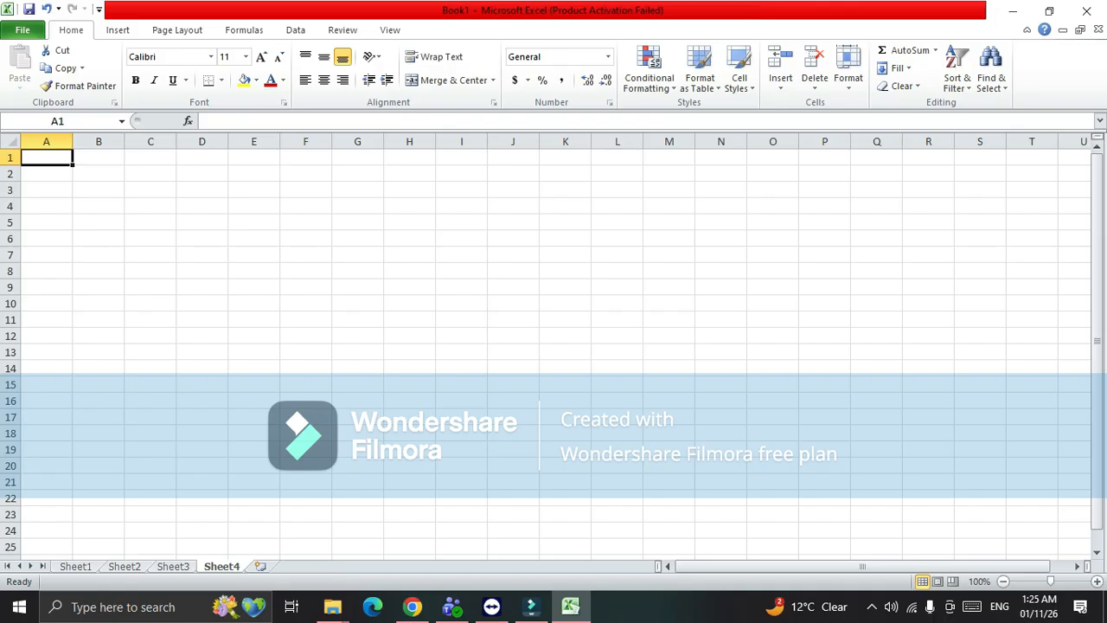
key("shift+F11")
key("shift+F11")
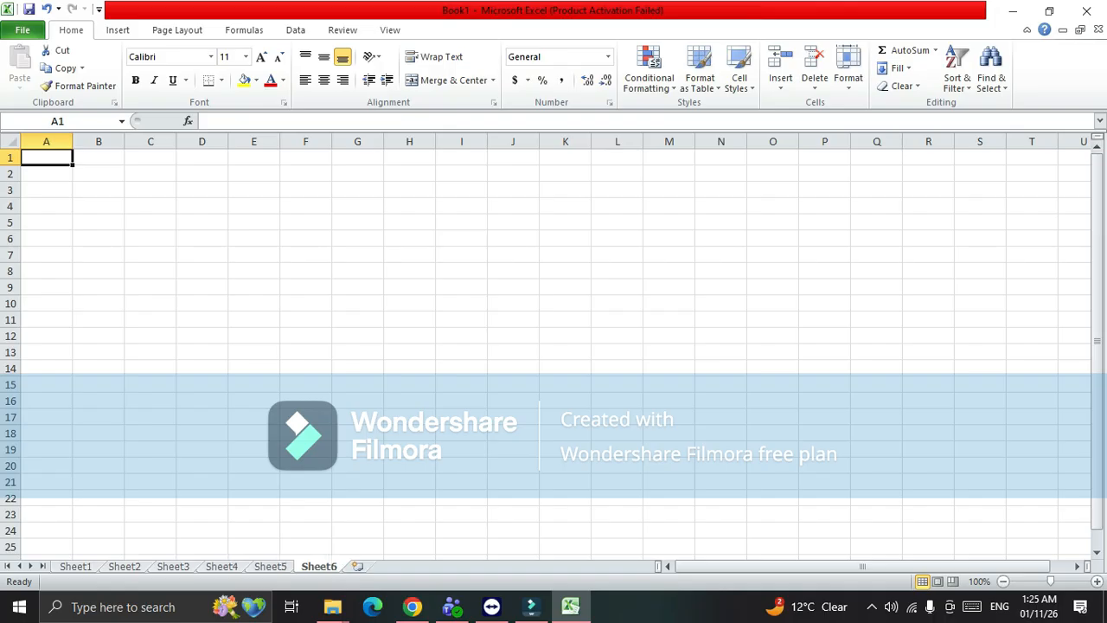
key("shift+F11")
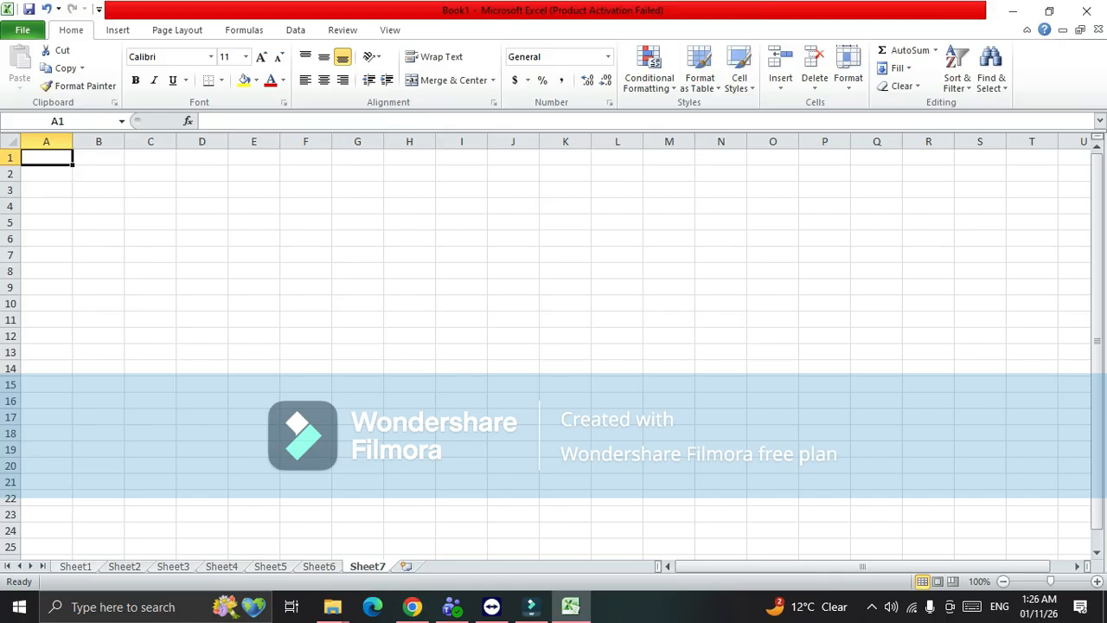
On Sheet1, narrow the SL NO column to fit its heading and enter 1, 2 and 3 in cells A2 to A4
left_click(76, 566)
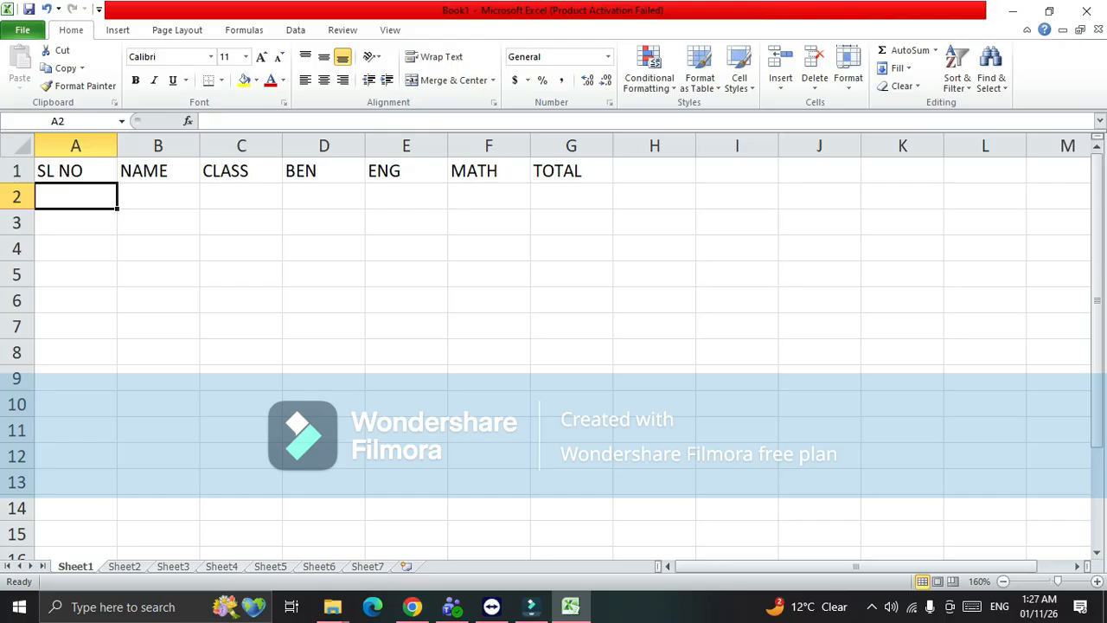
left_click_drag(116, 146, 90, 146)
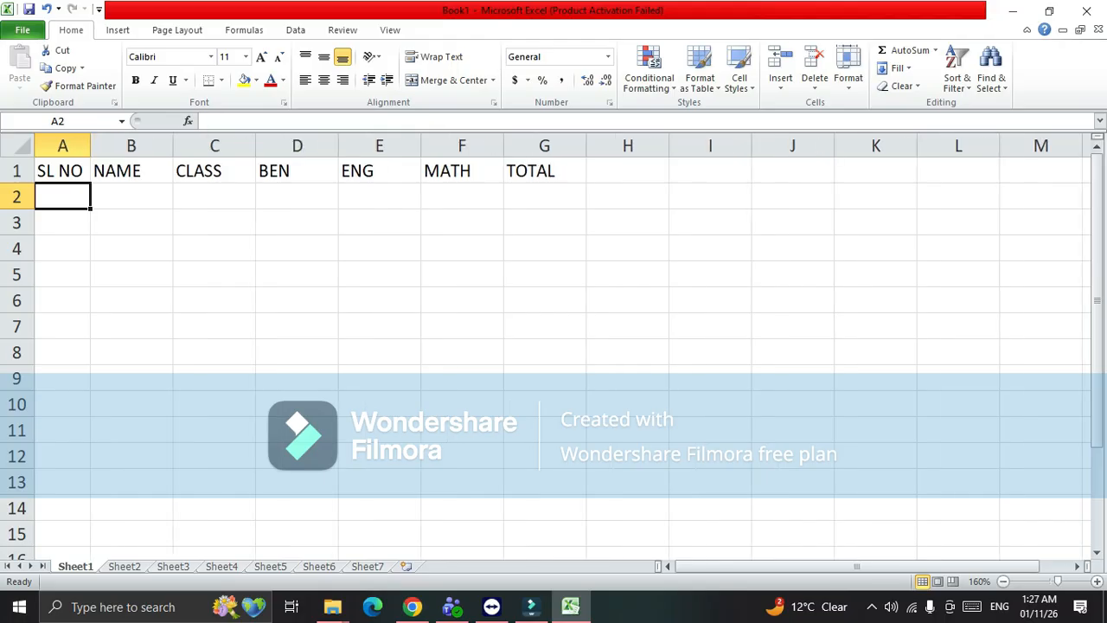
left_click(62, 249)
left_click(62, 197)
type("1")
key("Return")
type("2")
key("Return")
type("3")
key("Return")
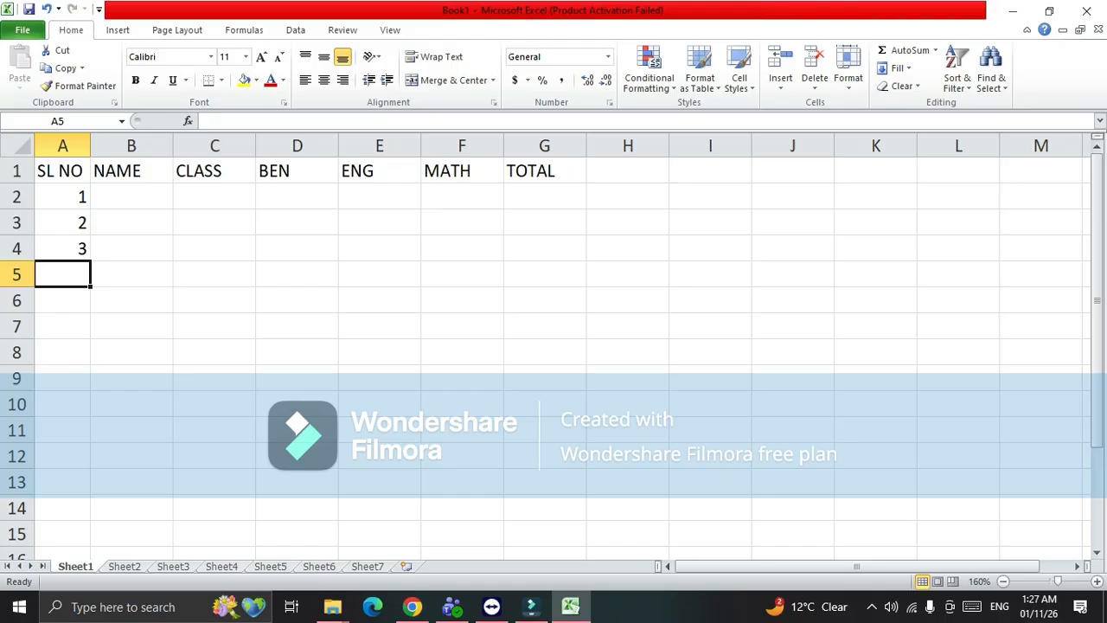
Try to extend the serial numbers in A2:A3 down column A to row 11, and undo the fill
key("Up")
key("Up")
key("Up")
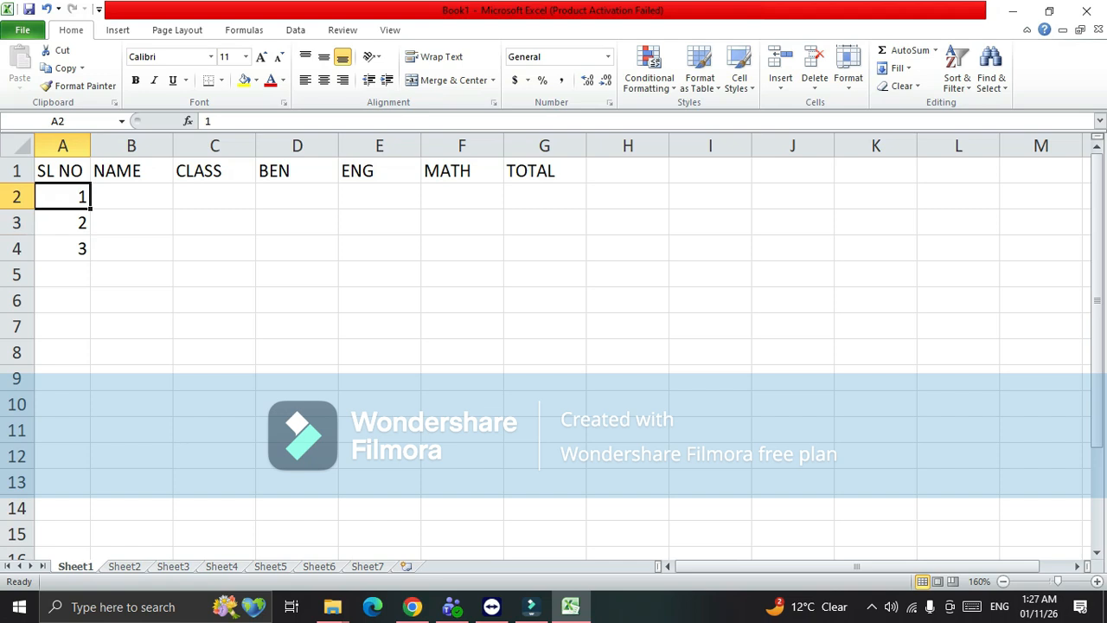
key("shift+Down")
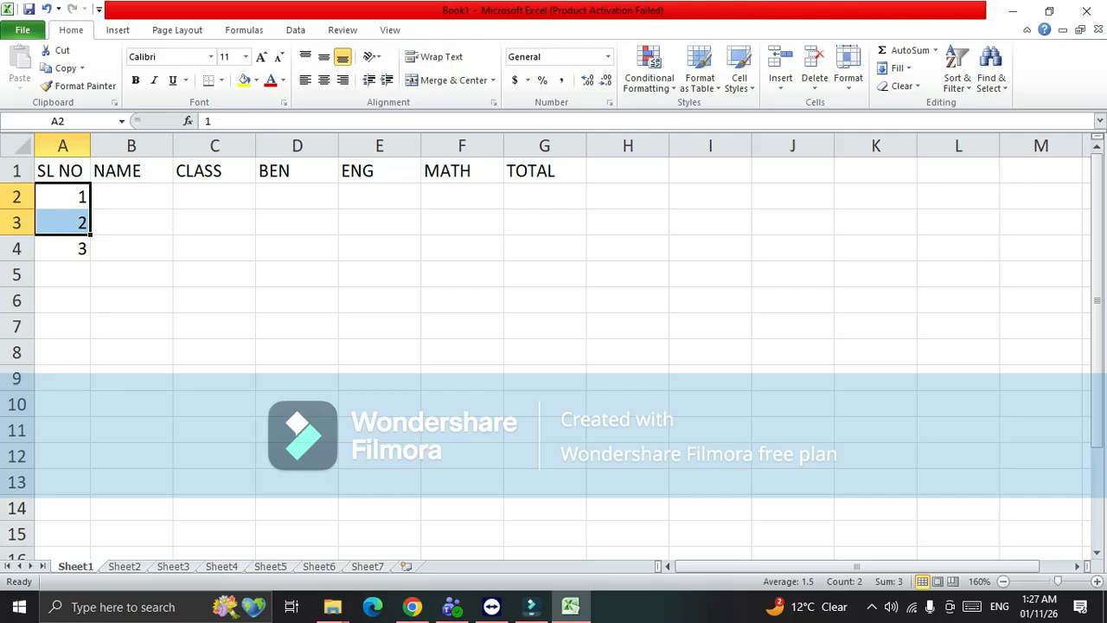
left_click_drag(91, 235, 91, 437)
key("ctrl+z")
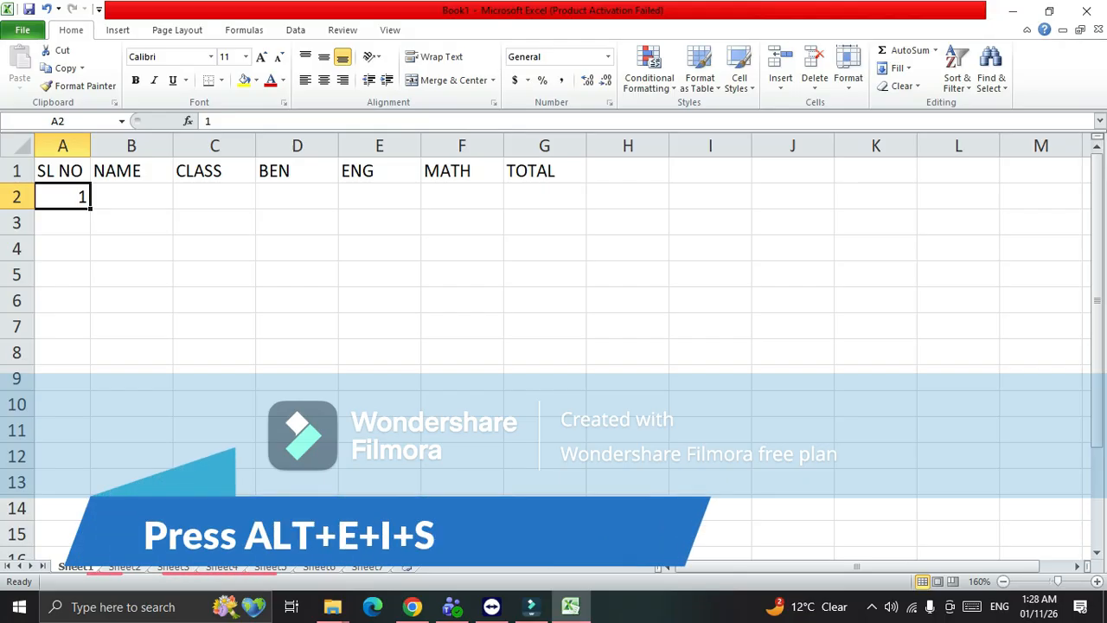
key("alt")
key("e")
key("i")
key("s")
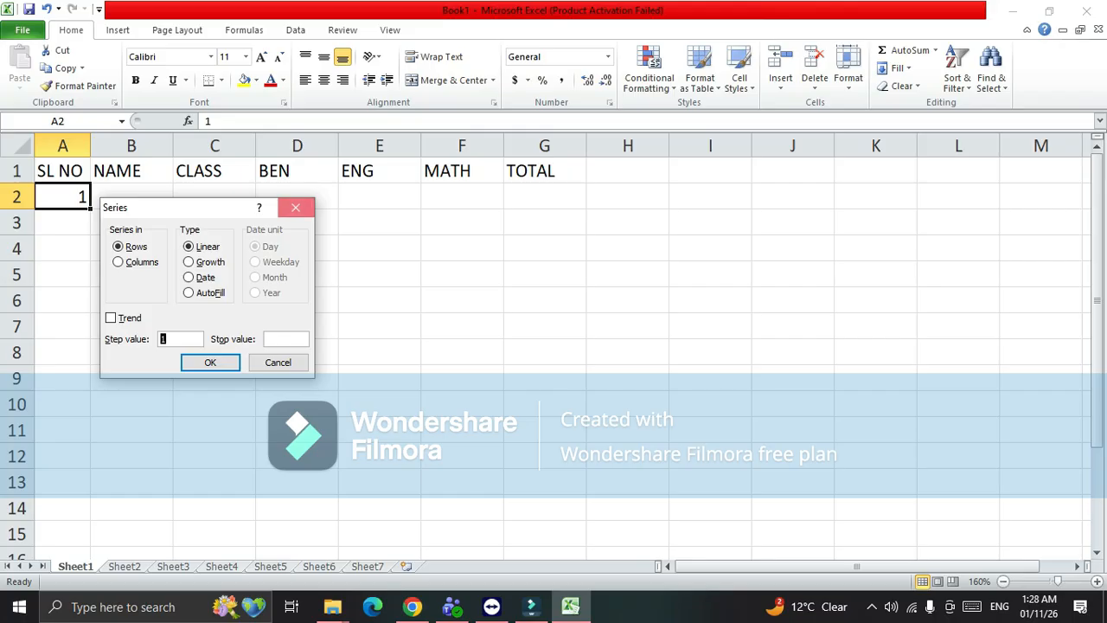
left_click(295, 207)
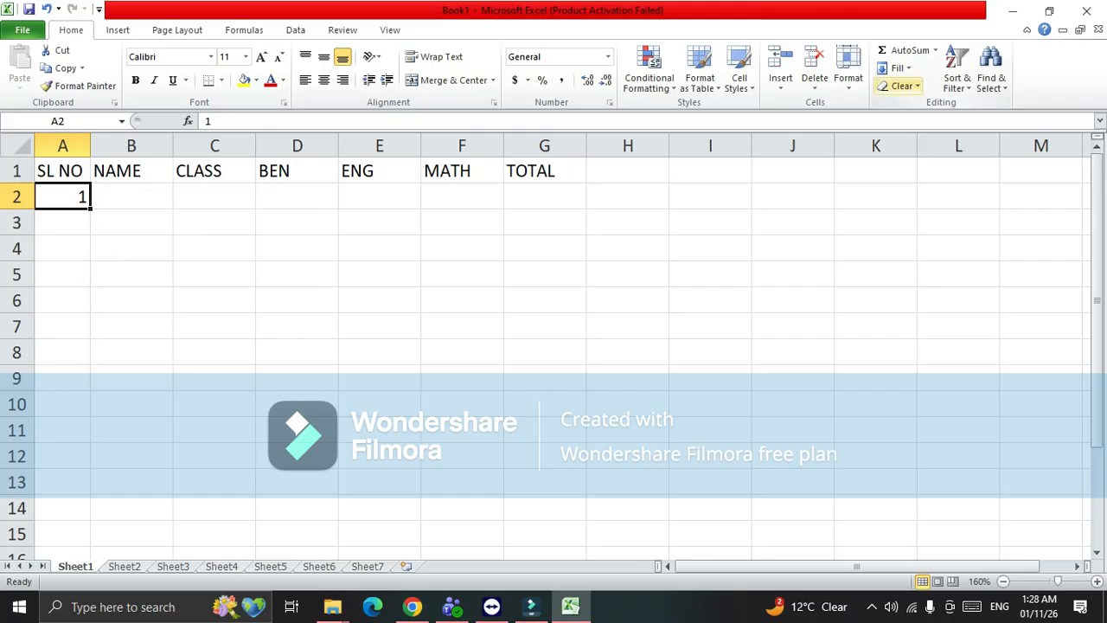
Fill a linear series down the column from cell A2 with step value 1 and stop value 10
left_click(897, 67)
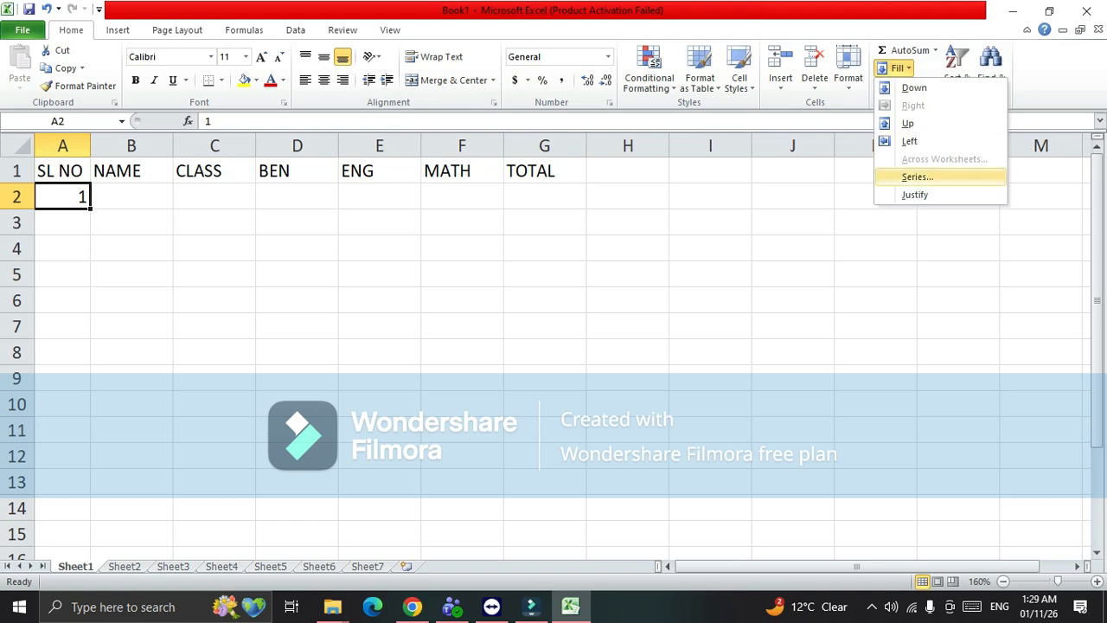
left_click(916, 177)
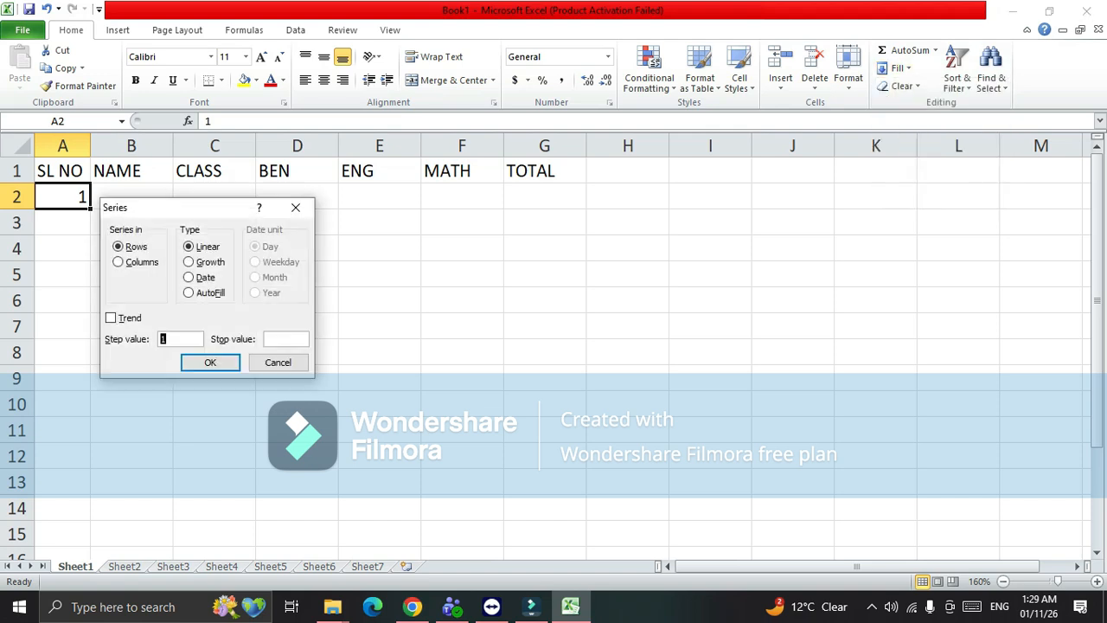
left_click_drag(187, 208, 239, 199)
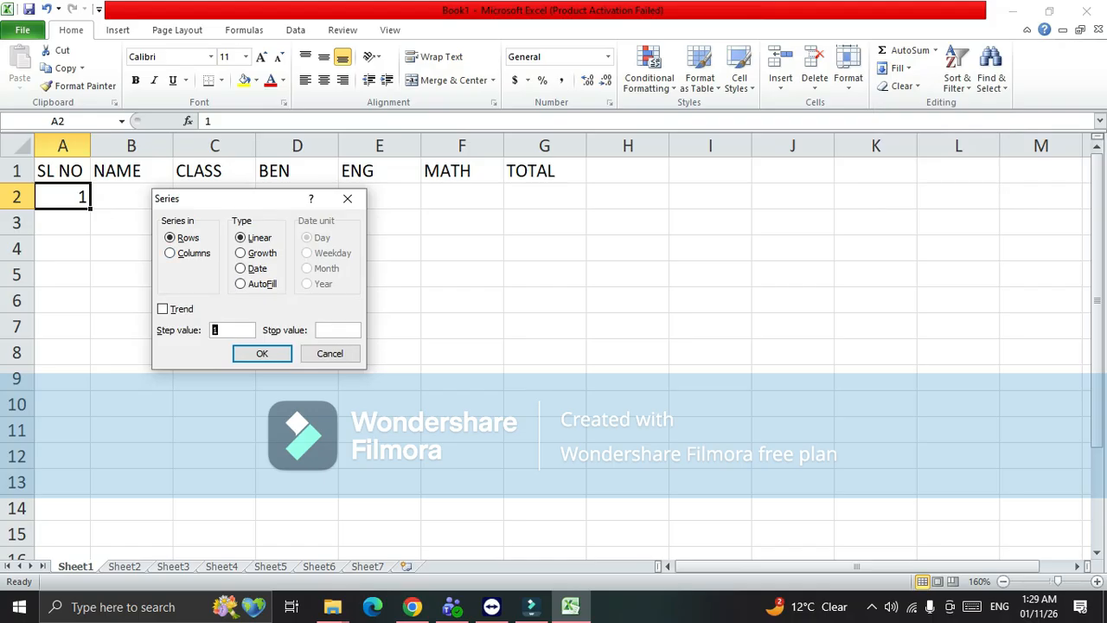
left_click(172, 253)
left_click(339, 331)
type("10")
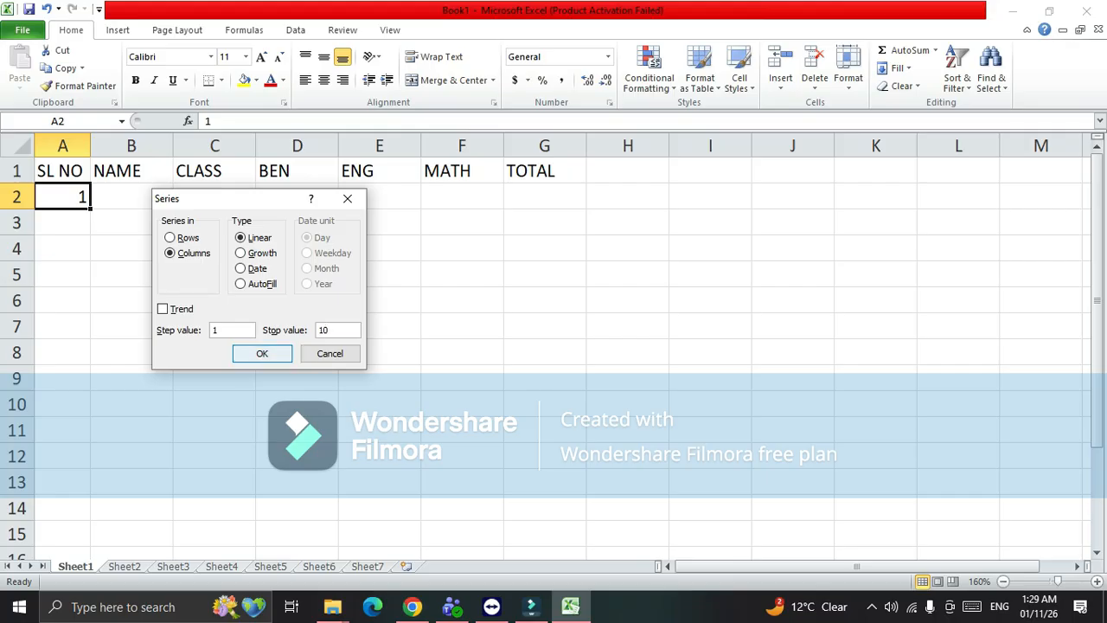
key("Return")
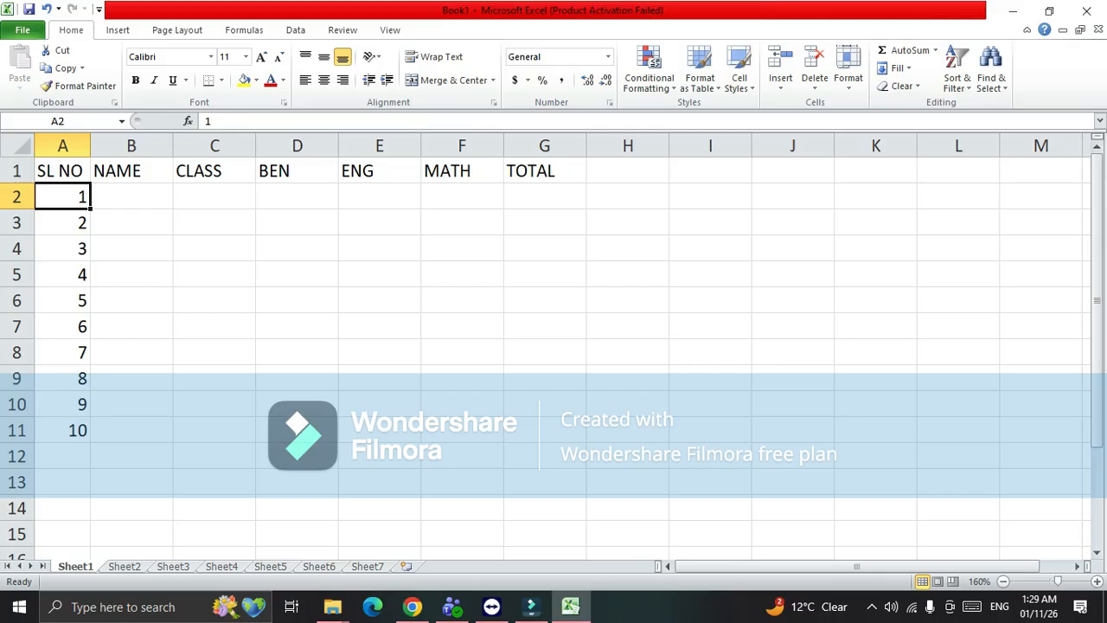
Clear the serial numbers in A3 to A11 and enter 2 in cell A3
left_click_drag(62, 223, 63, 430)
key("Delete")
left_click(62, 196)
left_click(62, 223)
type("2")
key("Return")
Fill a linear series with step value 1 down the SL NO column across A2 to A14
key("Up")
key("Up")
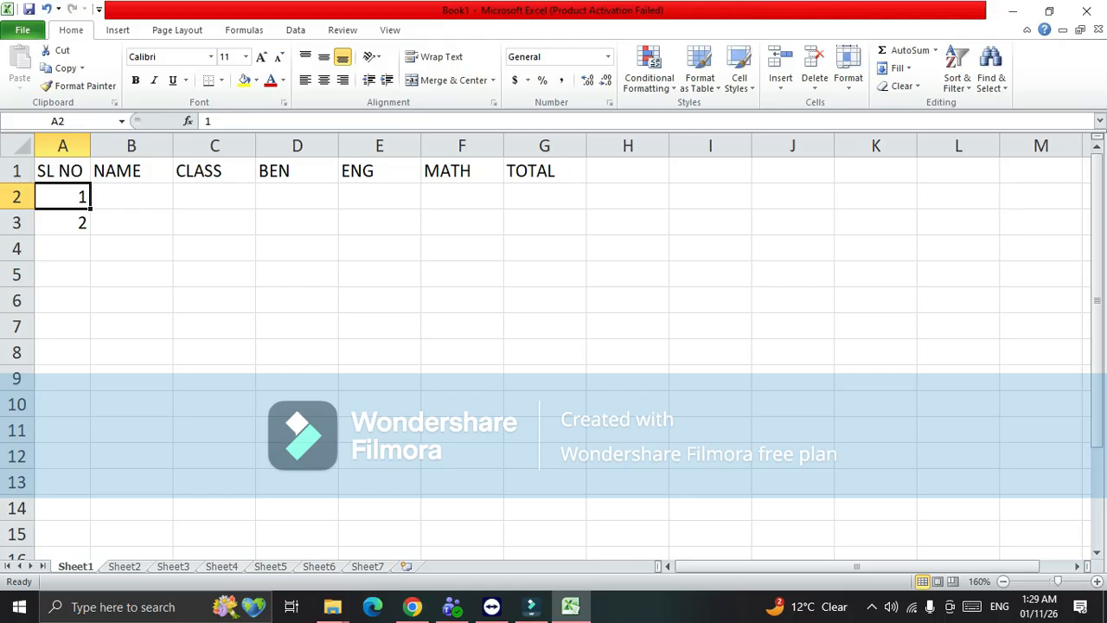
left_click_drag(62, 197, 63, 508)
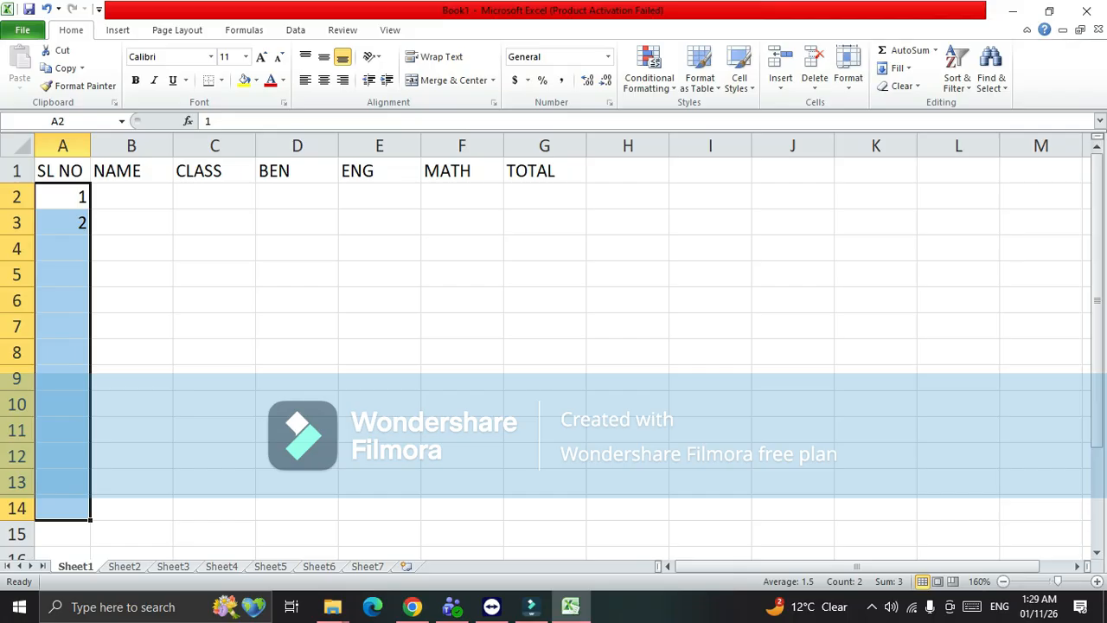
key("alt+e")
key("s")
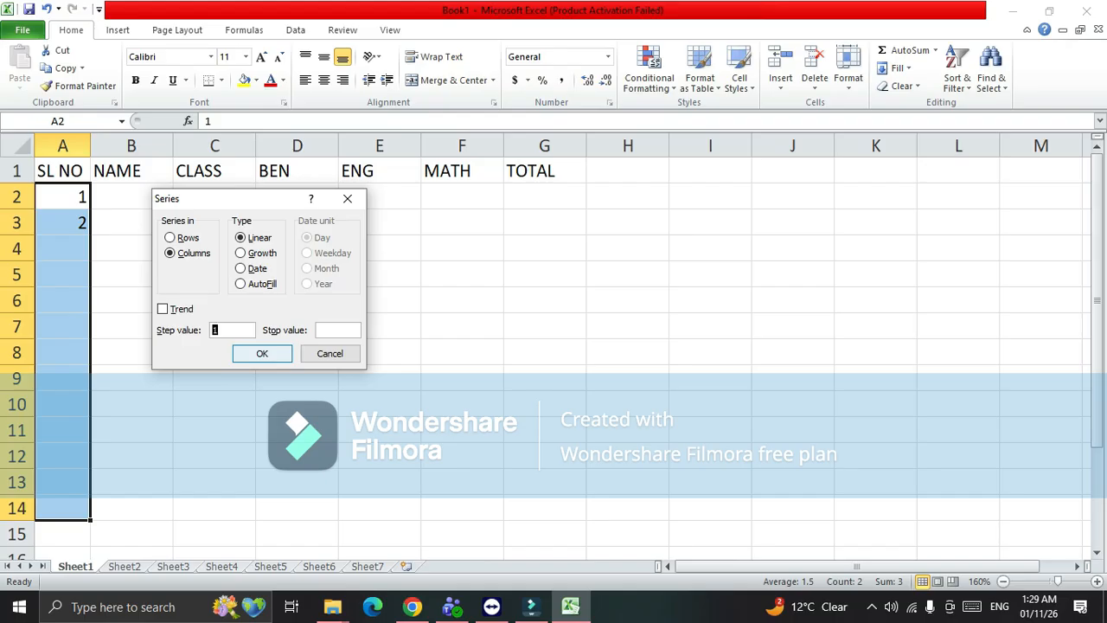
key("Return")
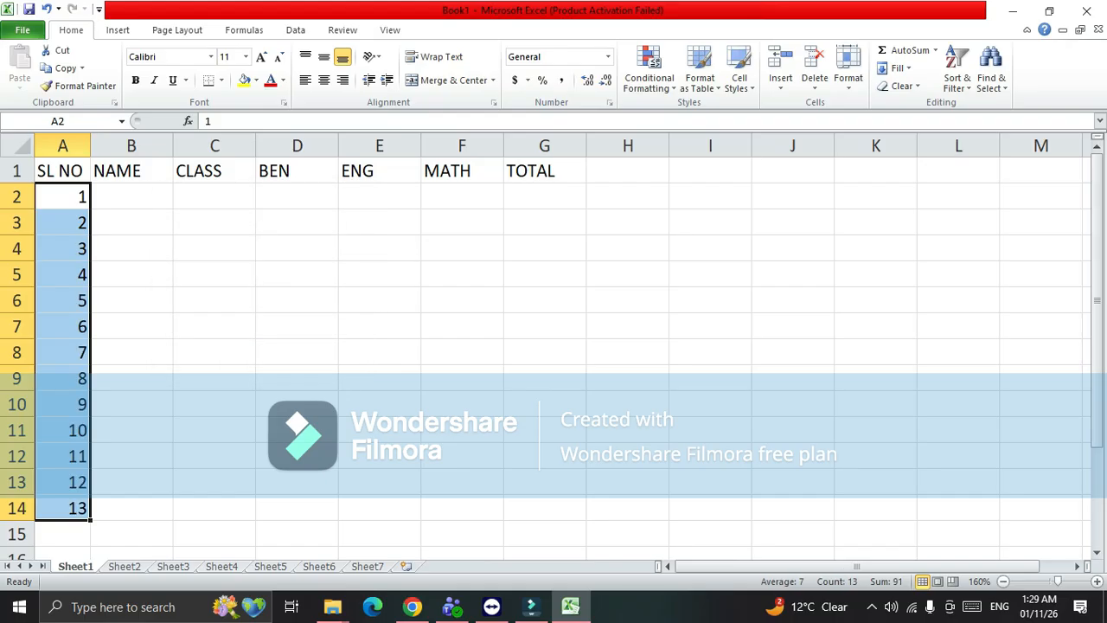
left_click(214, 430)
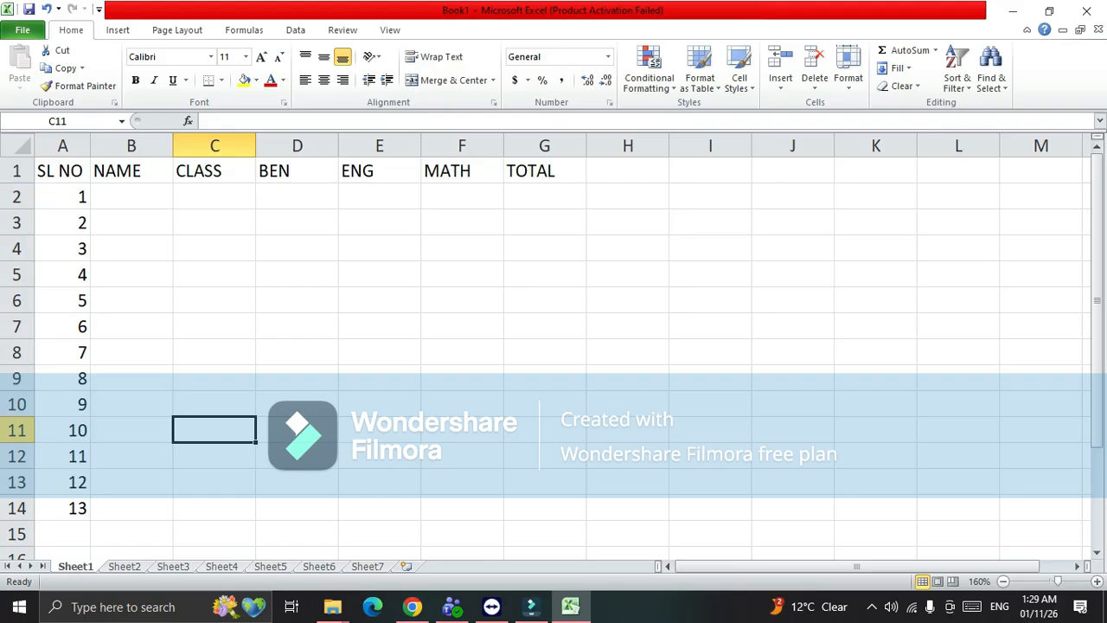
Enter the first four students' full names in the NAME column, cells B2 to B5
left_click(131, 197)
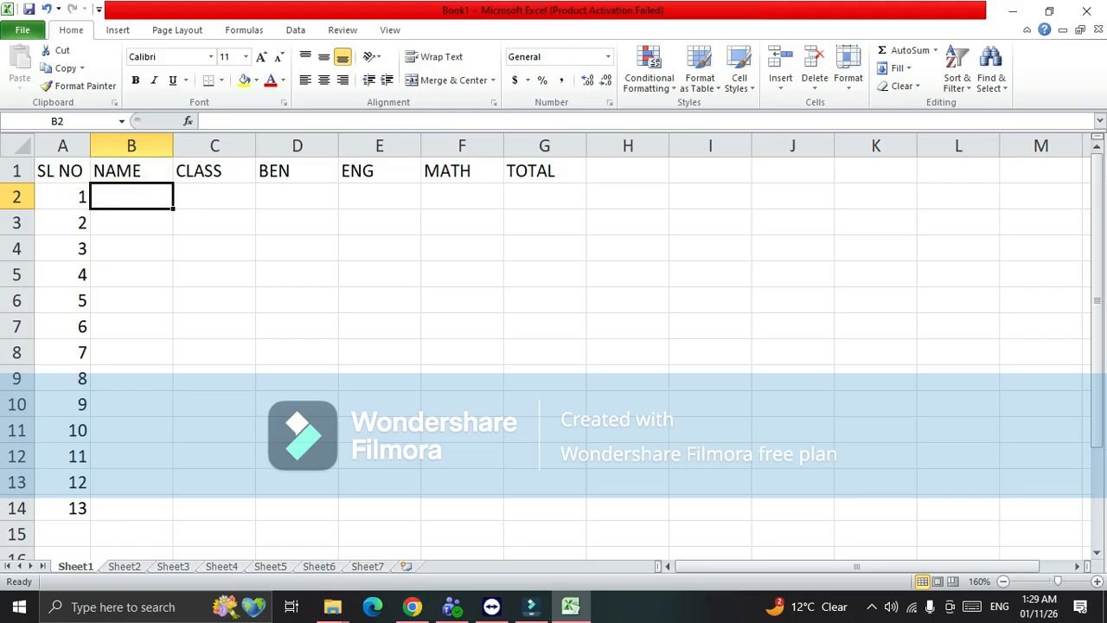
type("BHASKAR S")
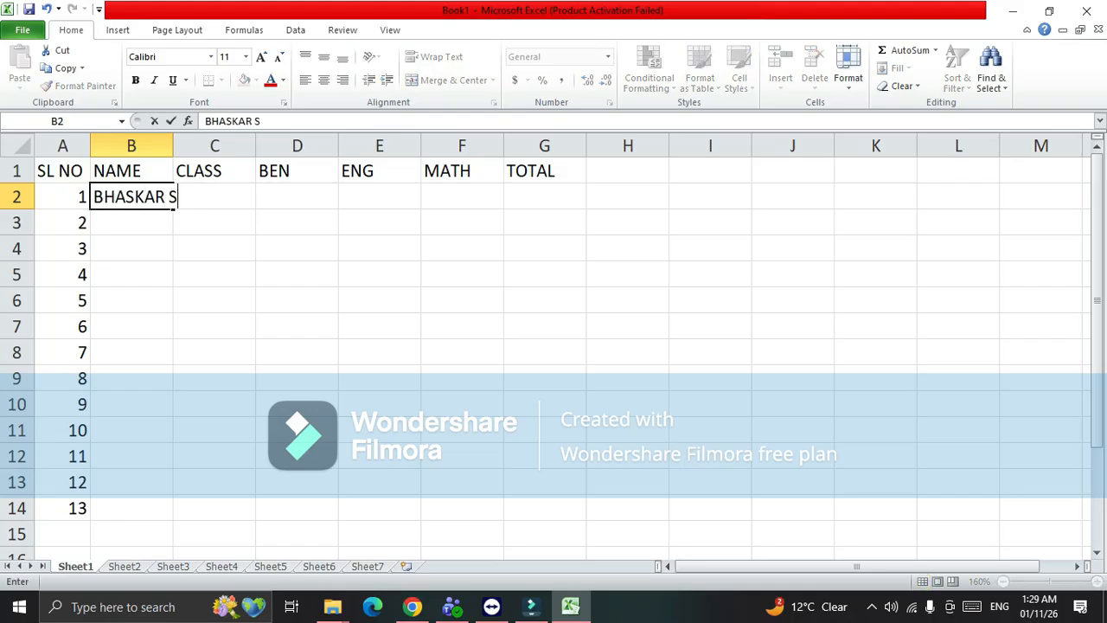
type("ARKAR")
key("Return")
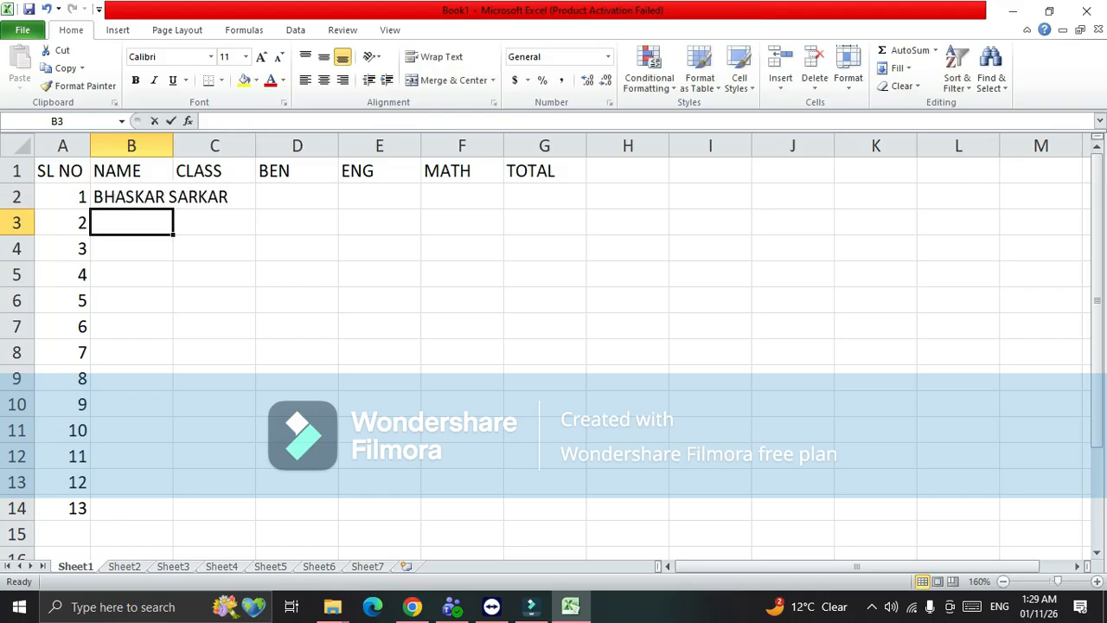
type("RAJU SARKAR")
key("Return")
type("RAKESH BARMNA")
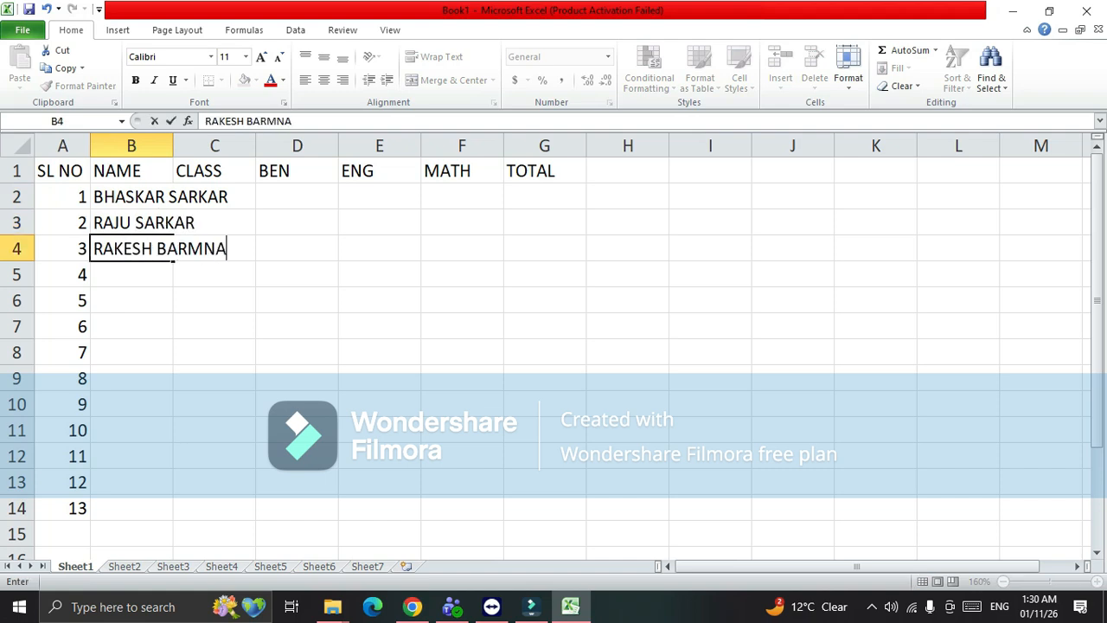
key("Return")
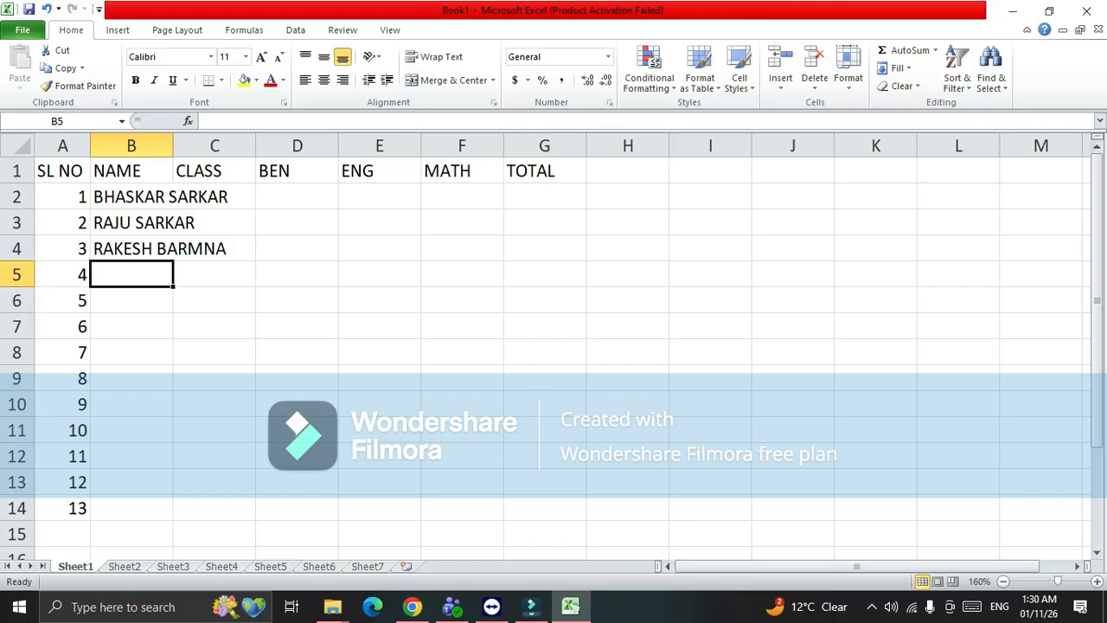
type("RAM DAS")
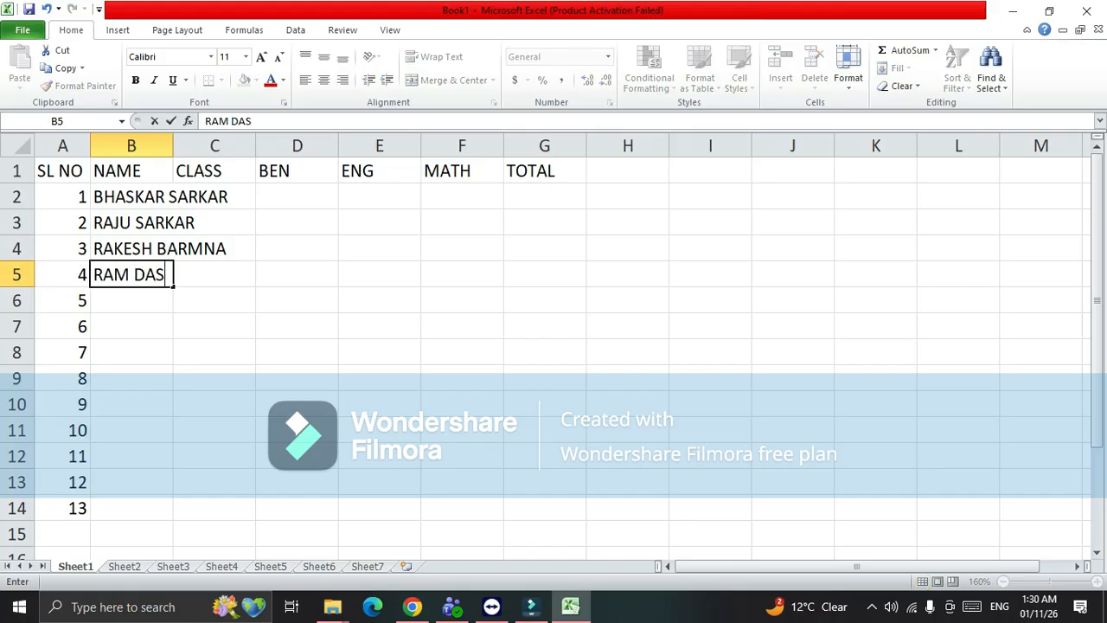
key("Return")
left_click(173, 249)
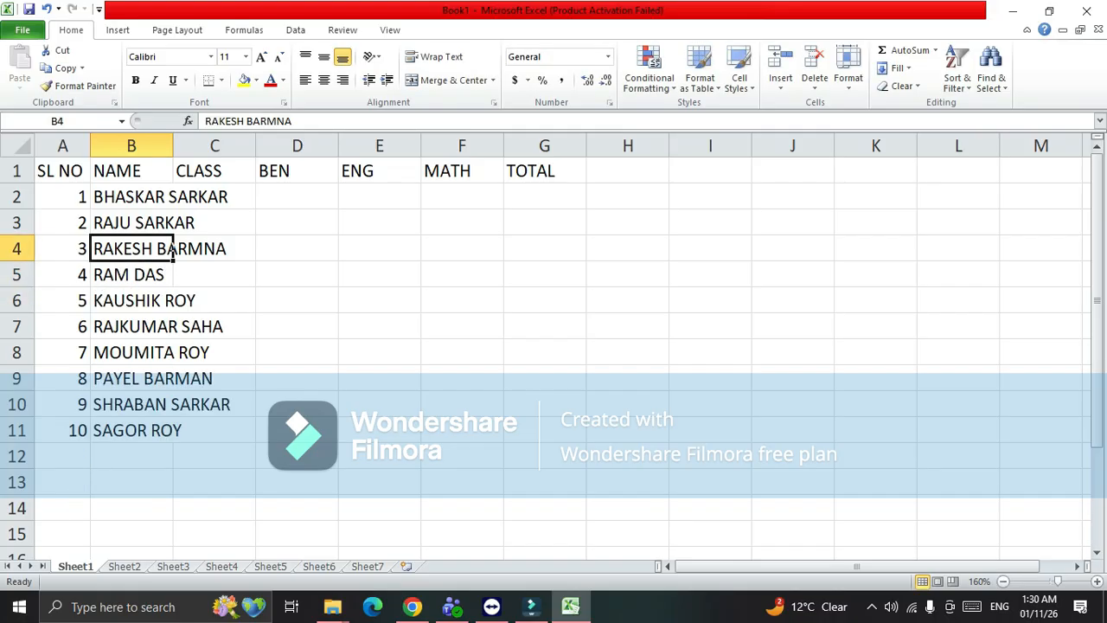
left_click(130, 145)
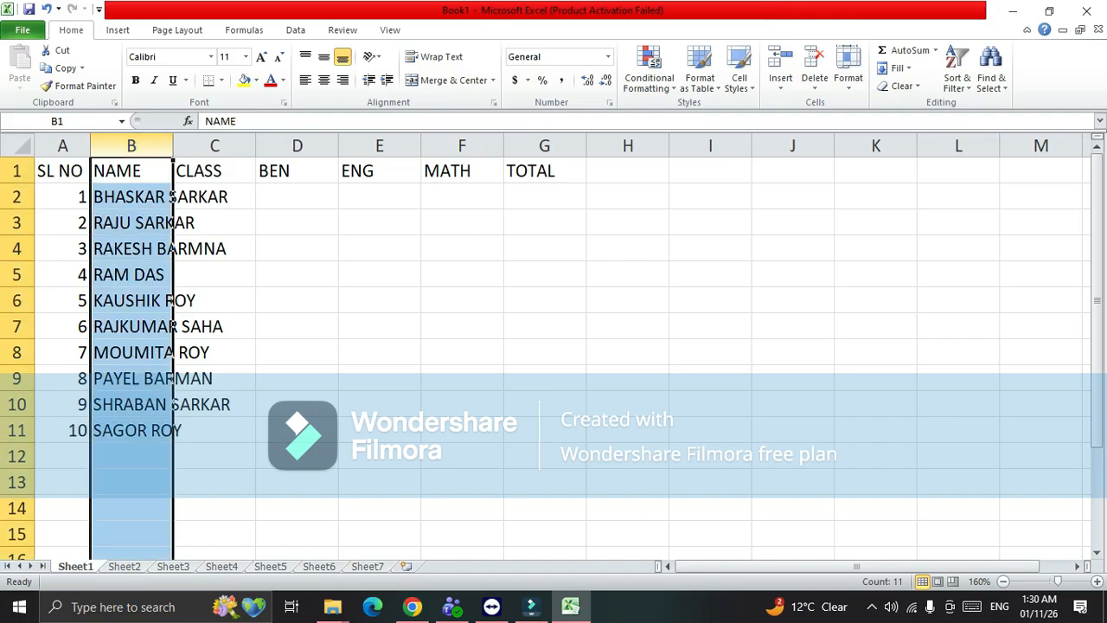
left_click(172, 249)
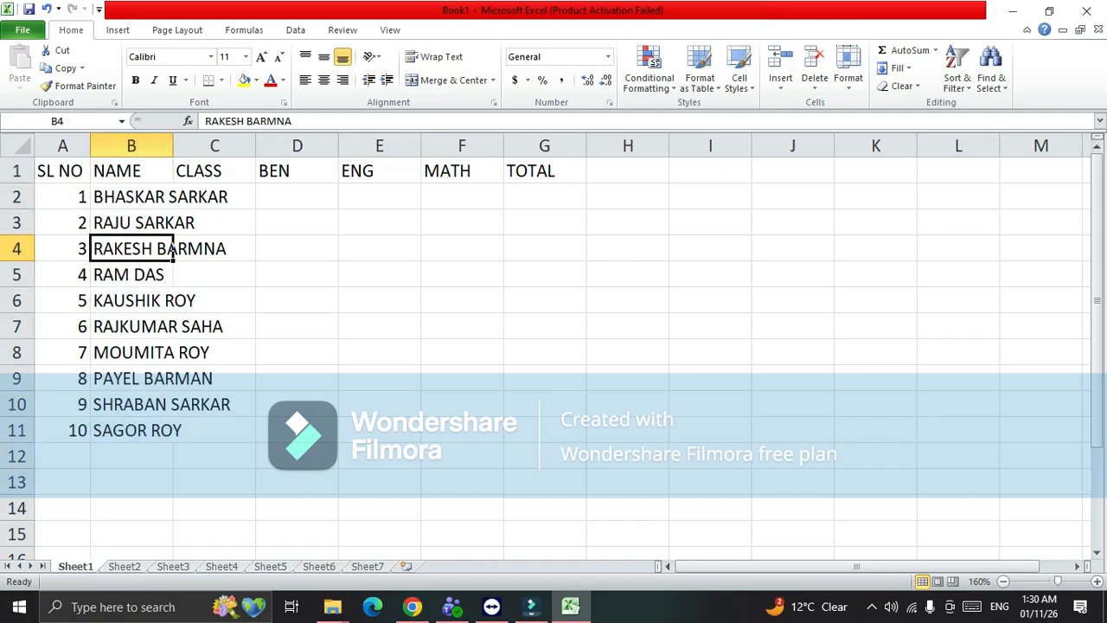
left_click(173, 198)
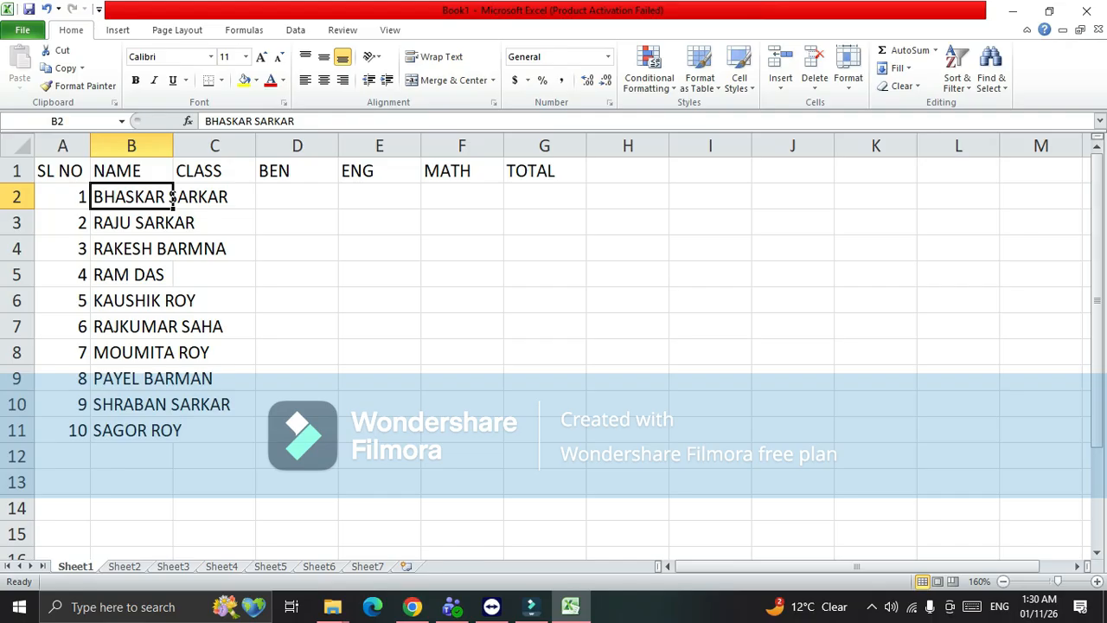
left_click(172, 223)
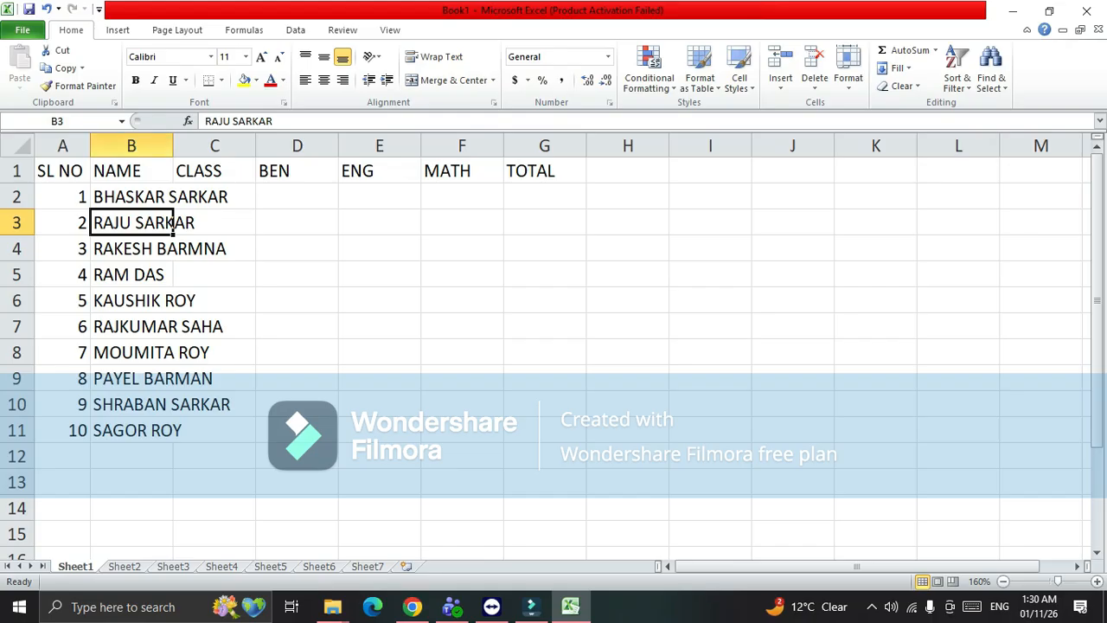
left_click(171, 197)
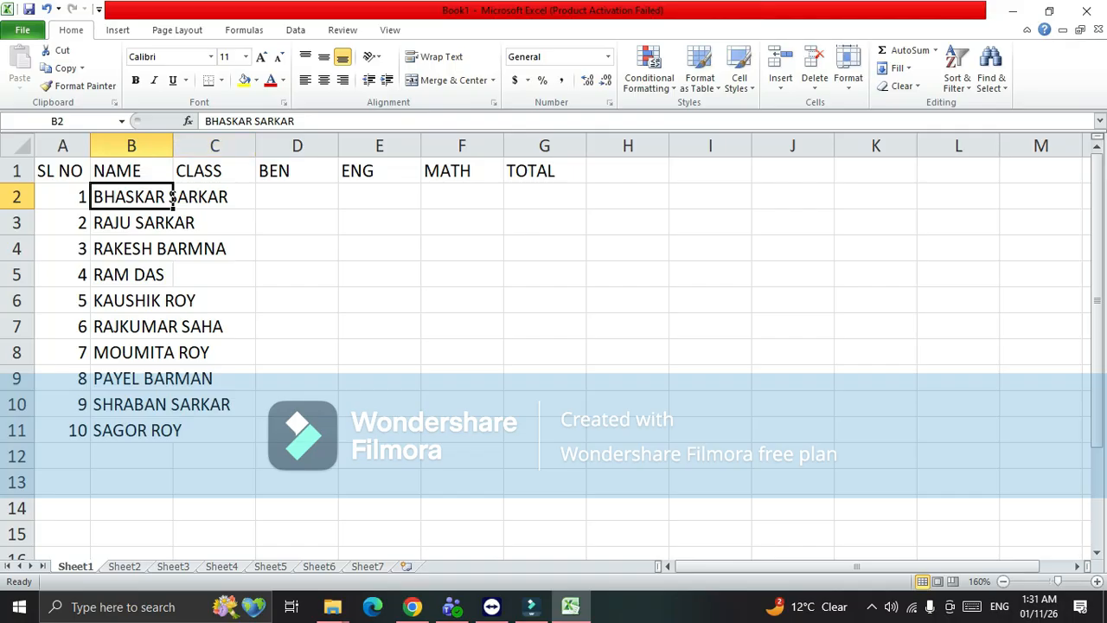
Widen the NAME column by hand to show the full names, and narrow it again
left_click_drag(173, 145, 245, 145)
left_click(287, 248)
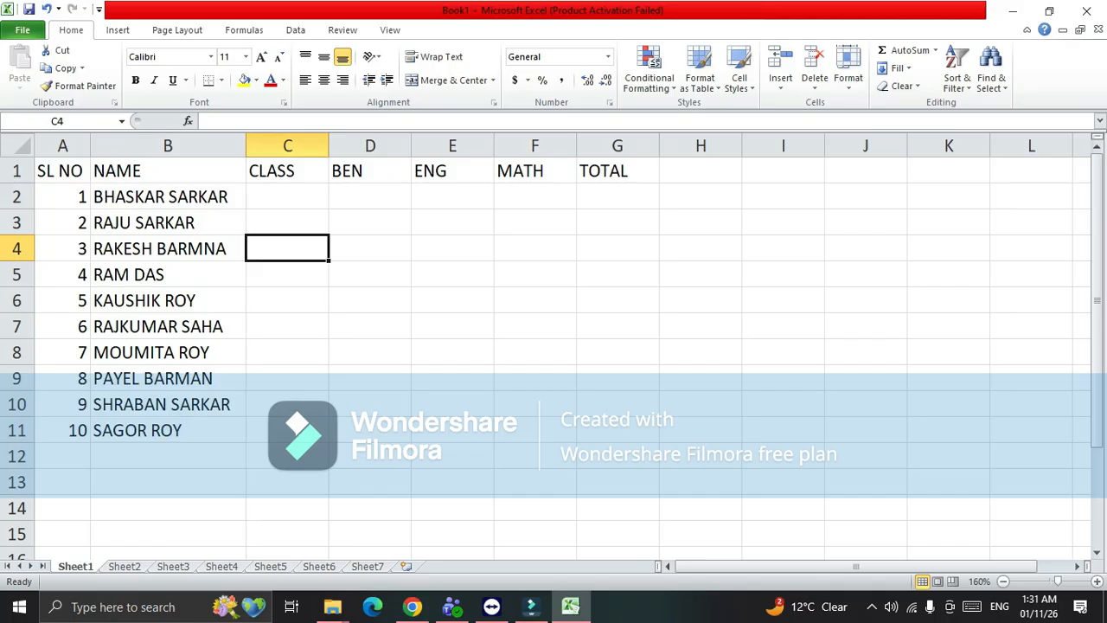
left_click_drag(246, 146, 176, 145)
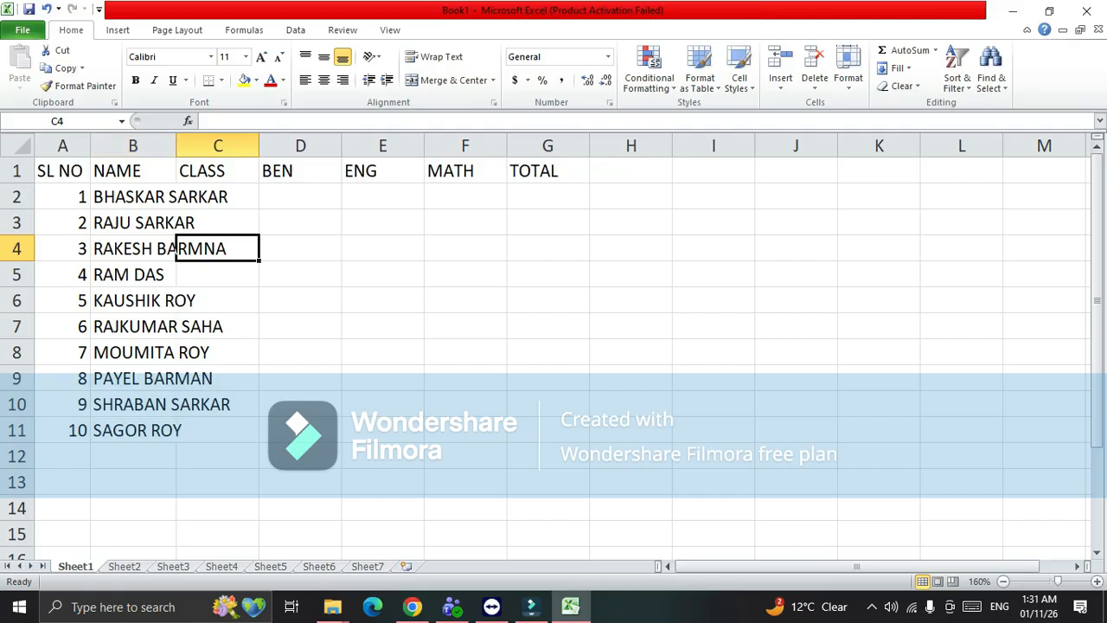
AutoFit the NAME column's width to its longest entry
double_click(175, 145)
left_click(169, 197)
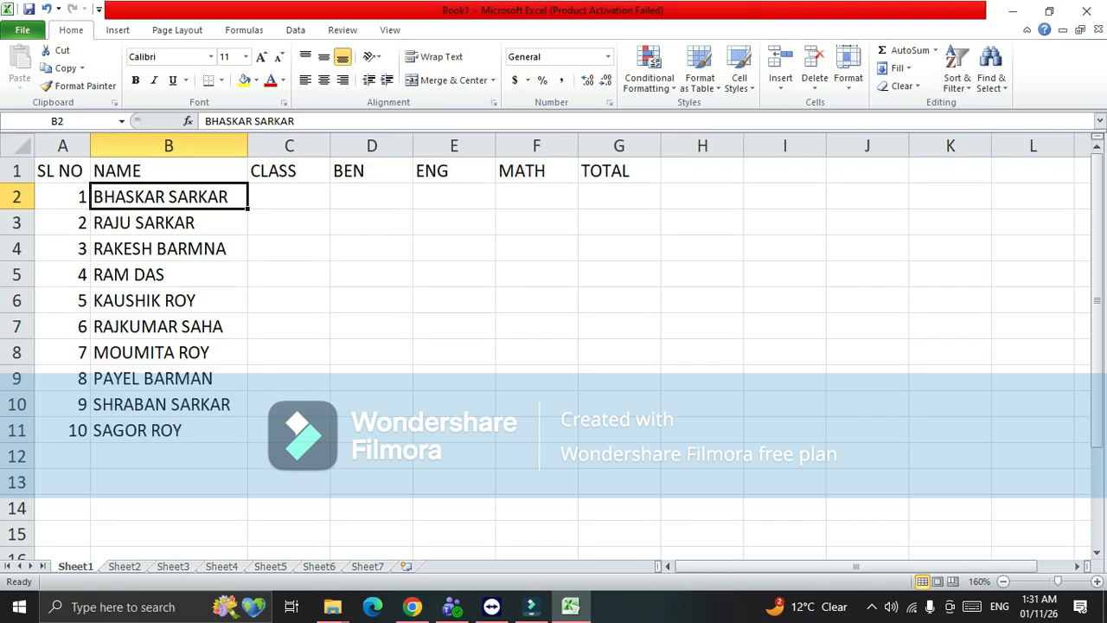
Enter the classes X, XI and V for the first three students in C2 to C4
left_click(289, 197)
type("X")
key("Return")
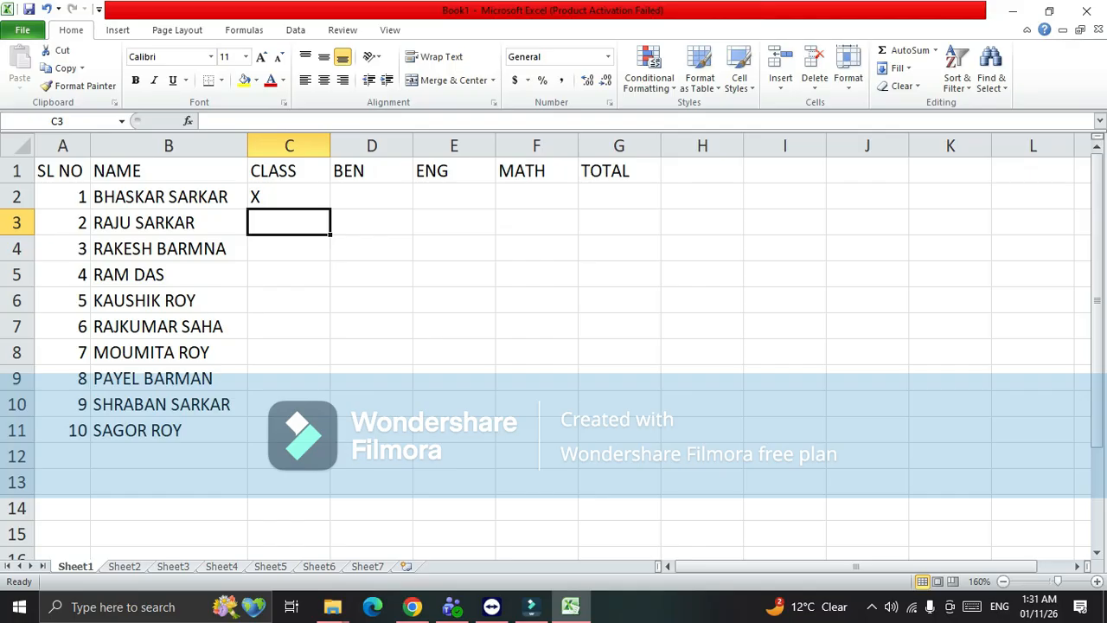
type("XI")
key("Return")
type("A")
key("Return")
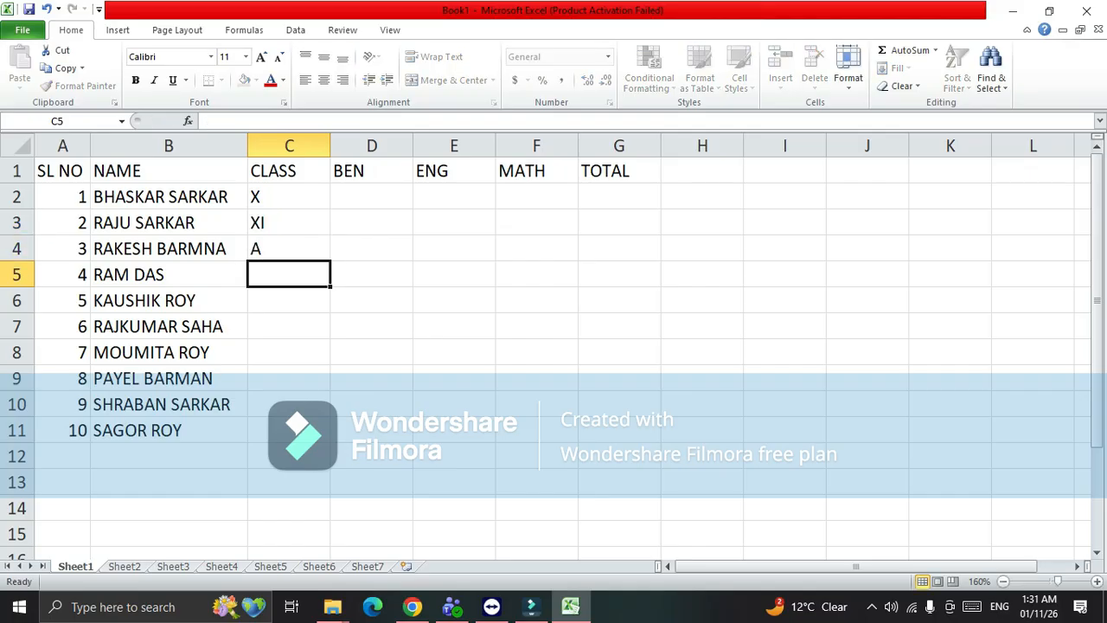
key("Up")
type("V")
key("Return")
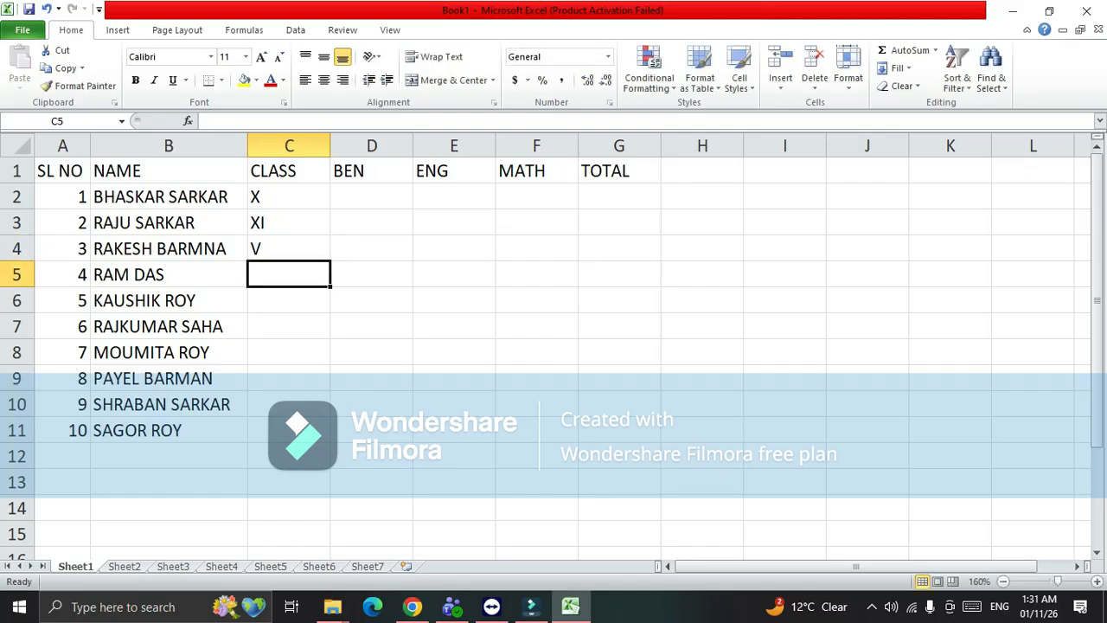
Enter the classes V, V, V, X, X, X and V for the remaining students in C5 to C11
type("V")
key("Return")
type("V")
key("Return")
type("V")
key("Return")
type("X")
key("Return")
type("X")
key("Return")
type("X")
key("Return")
type("V")
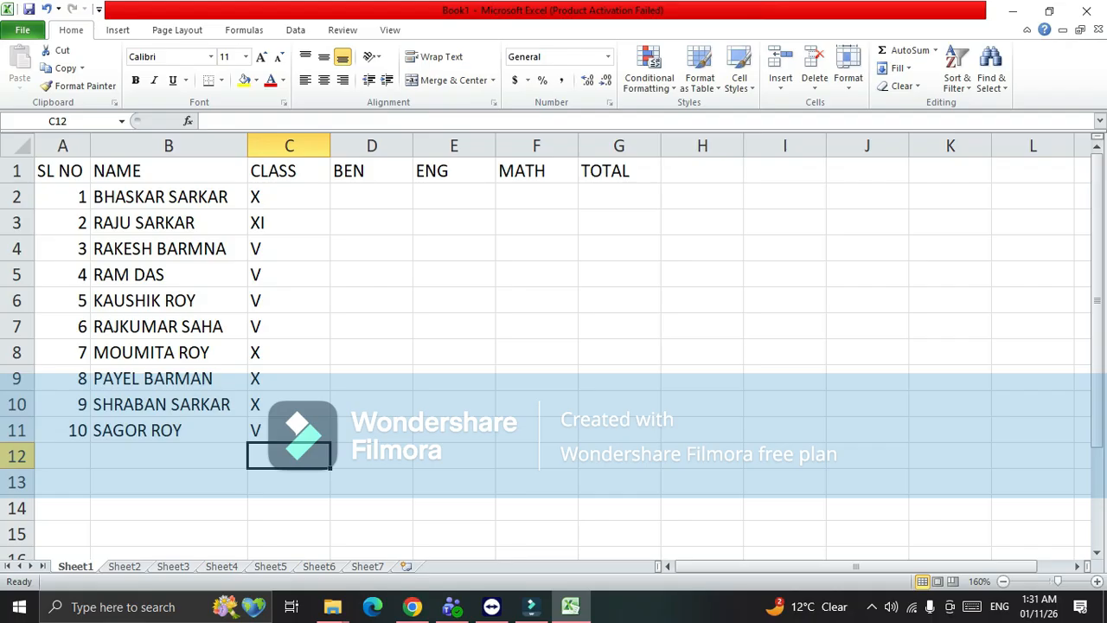
Fill the BEN, ENG and MATH marks in D2:F11 at once with the formula =RANDBETWEEN(30,80)
left_click(372, 196)
left_click_drag(372, 196, 536, 429)
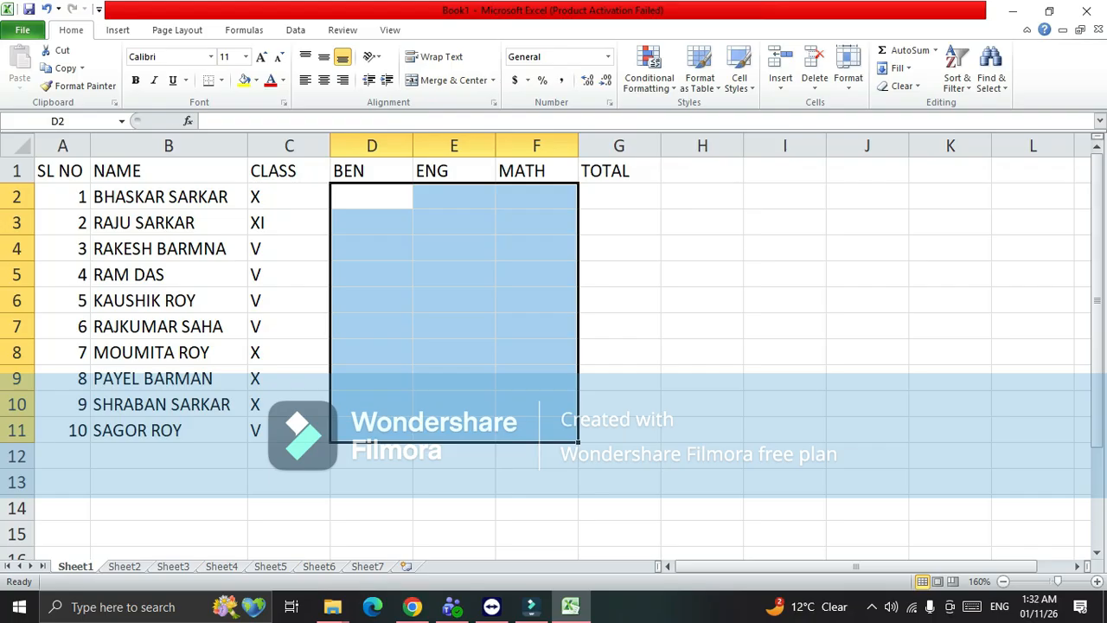
type("=RAN")
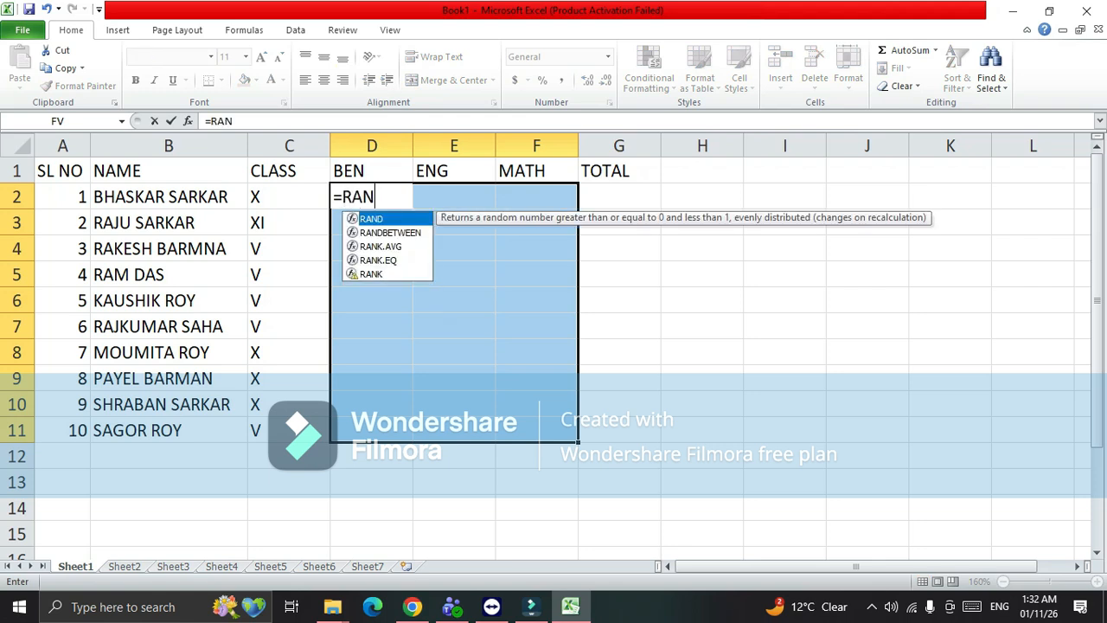
key("Down")
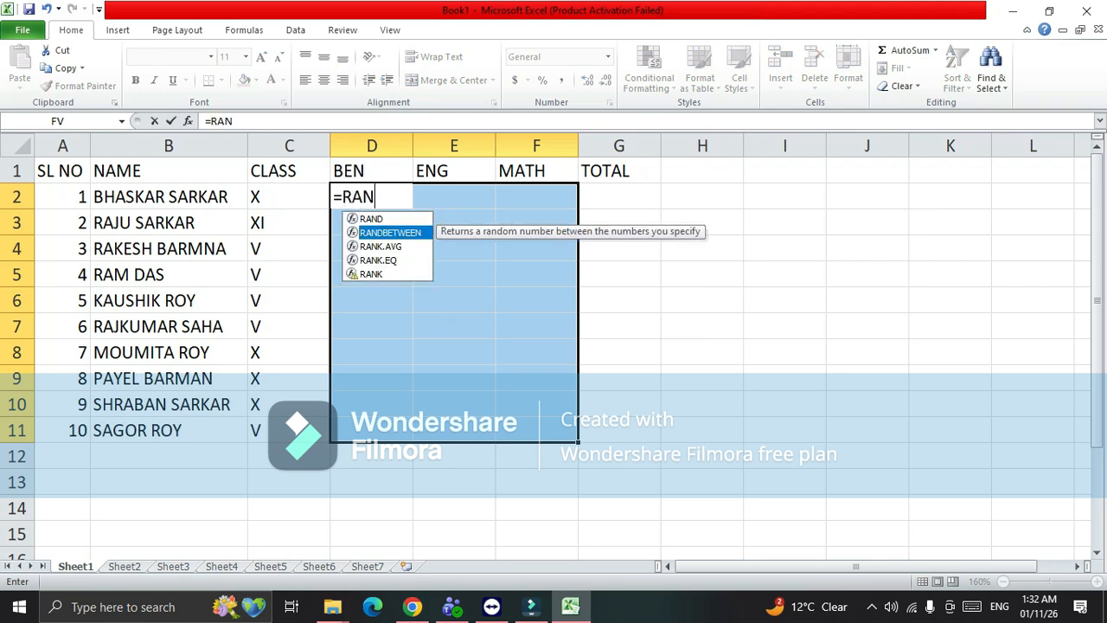
key("Tab")
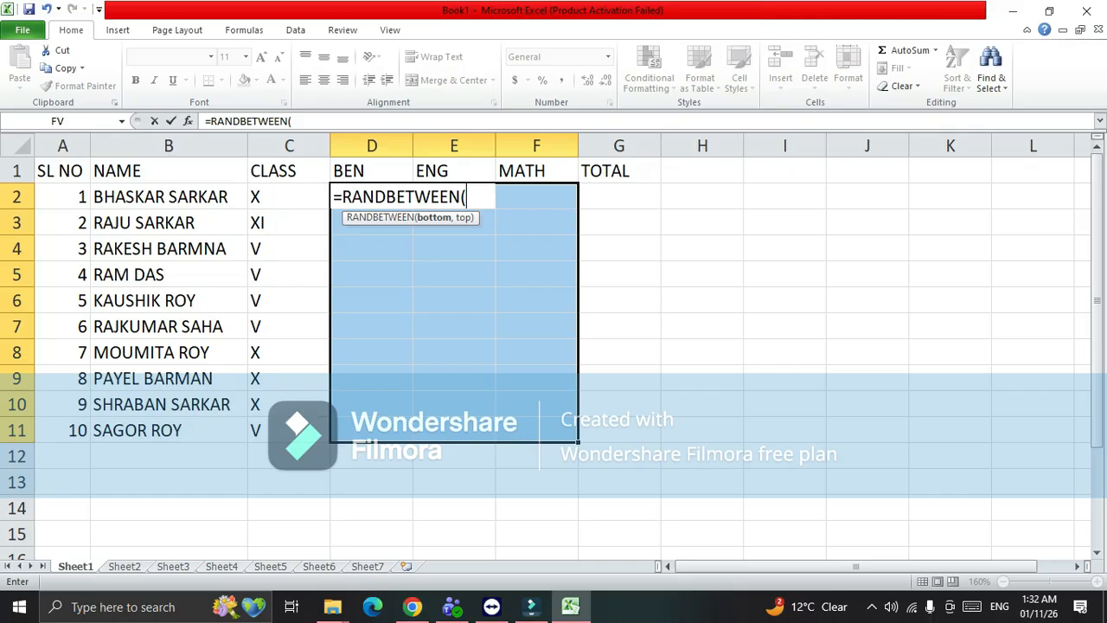
type("30,")
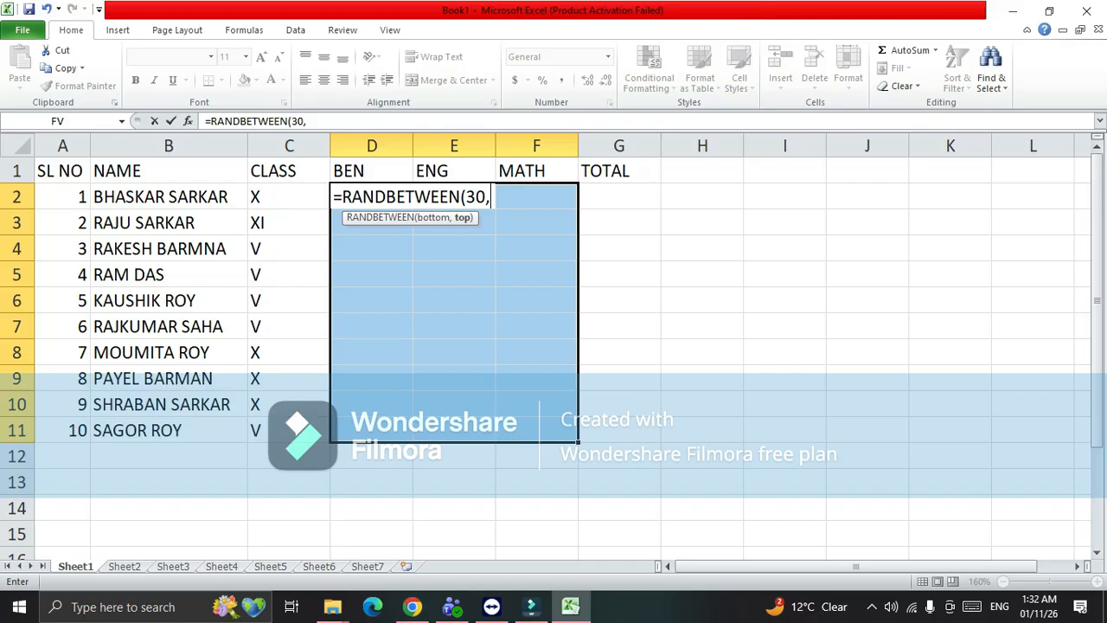
type("80")
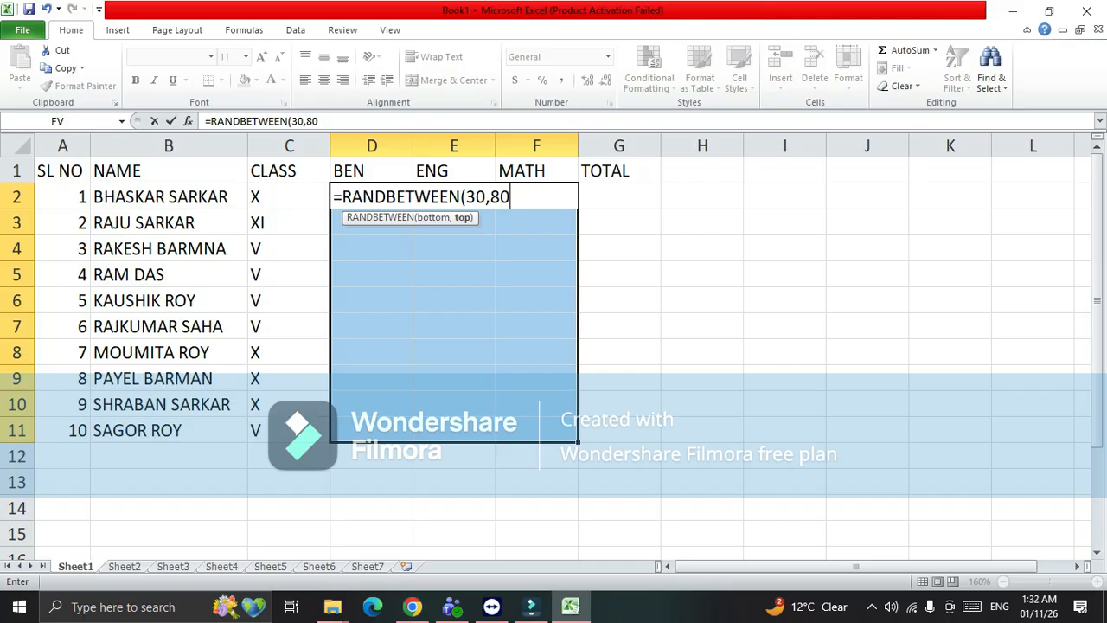
type(")")
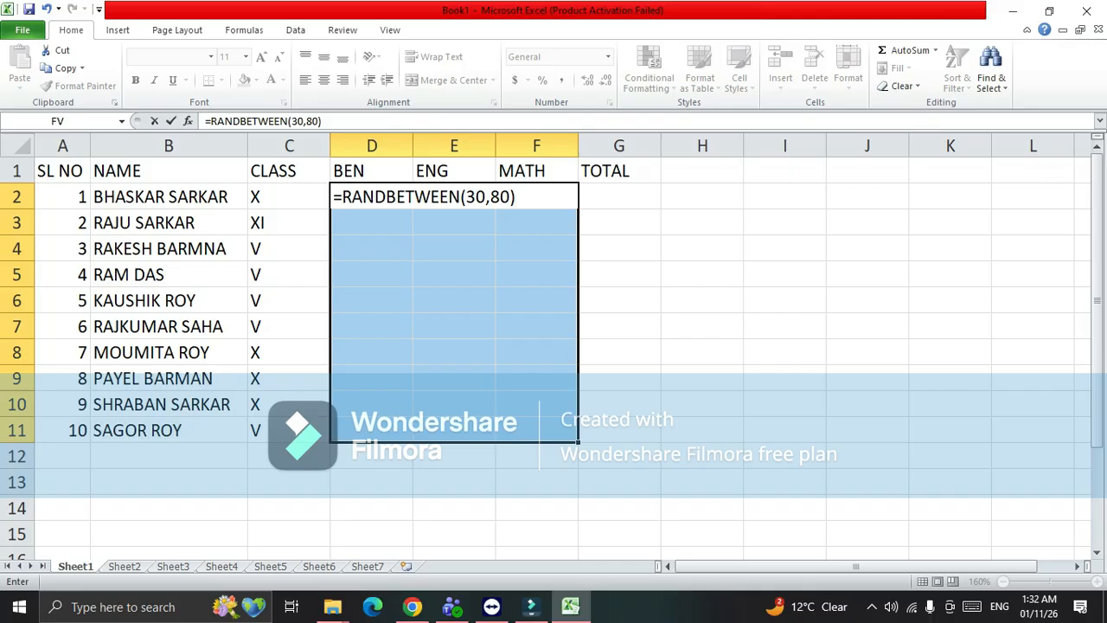
key("ctrl+Return")
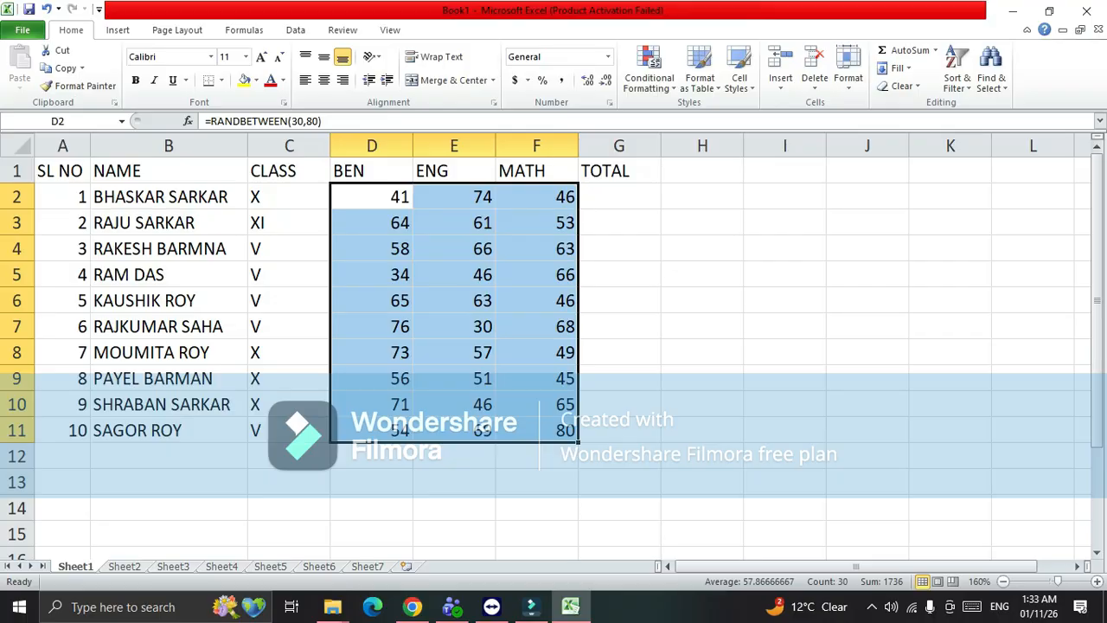
left_click(454, 248)
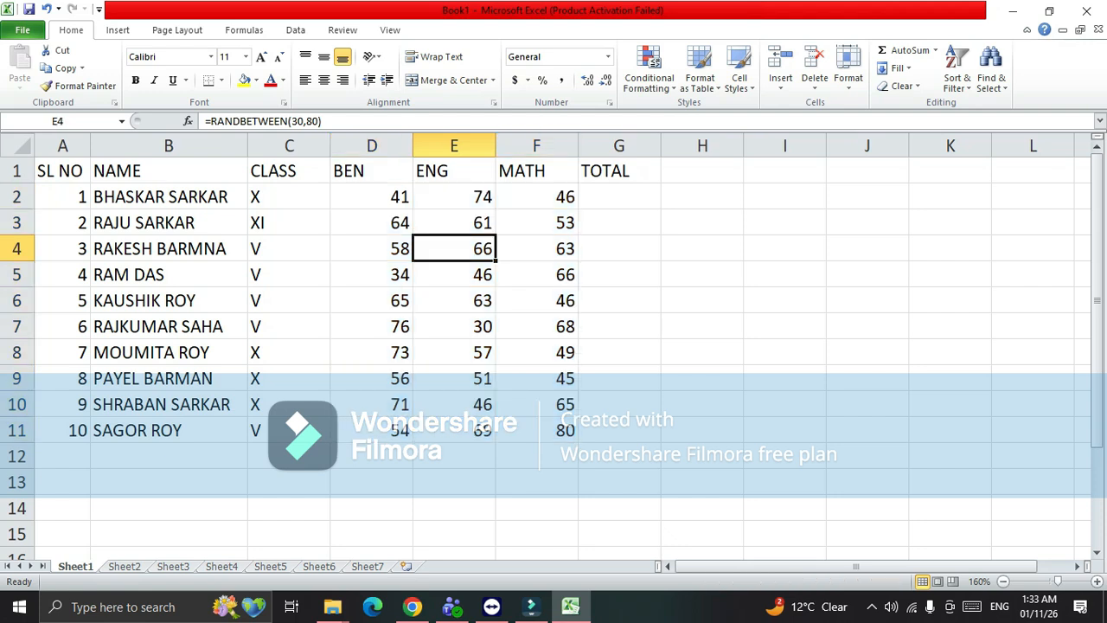
Enter the formula =SUM(D2:F2) in G2 to total the first student's three marks
left_click(619, 196)
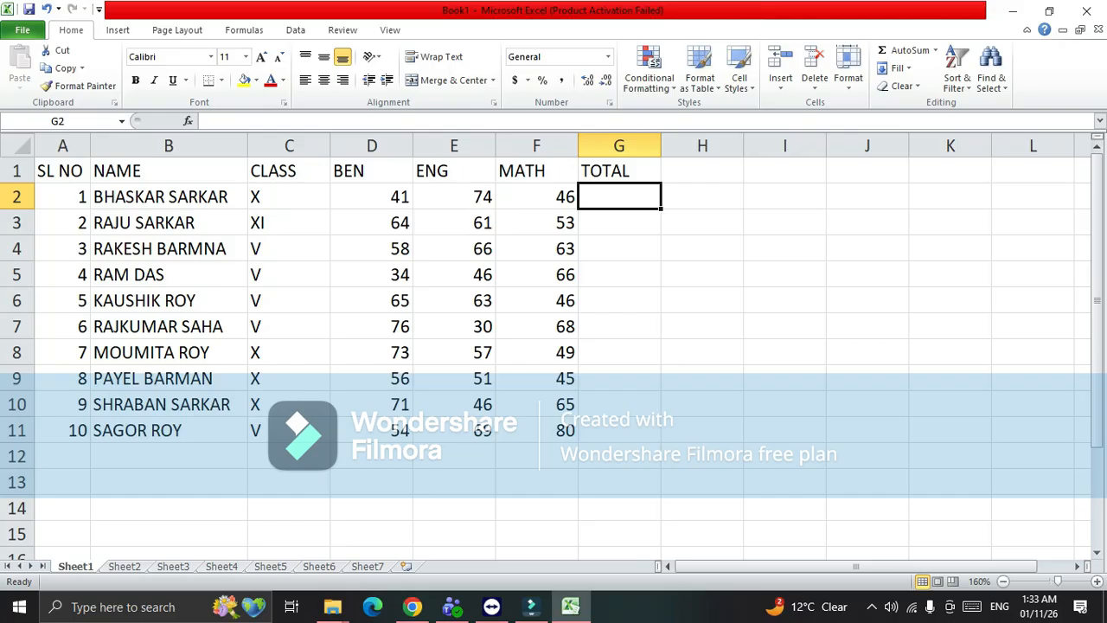
type("=SU")
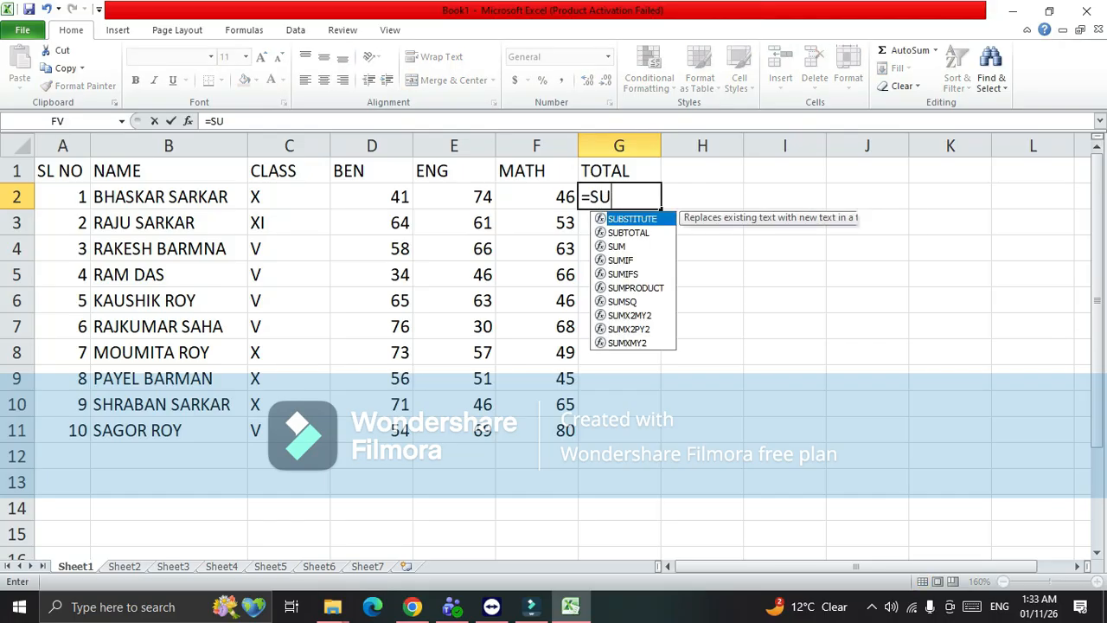
type("M")
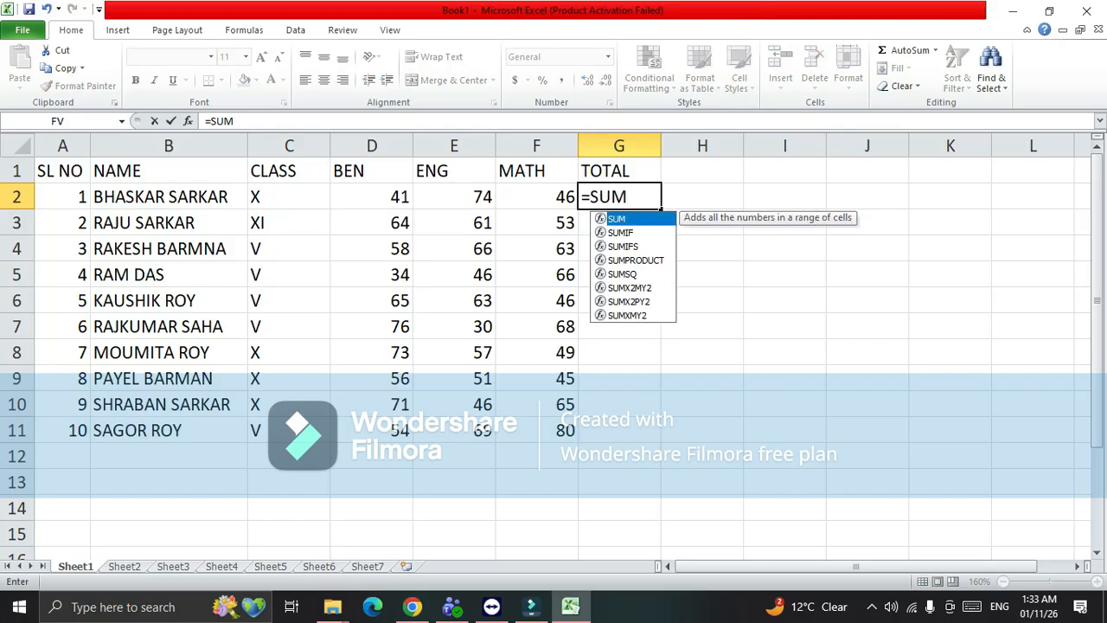
type("(")
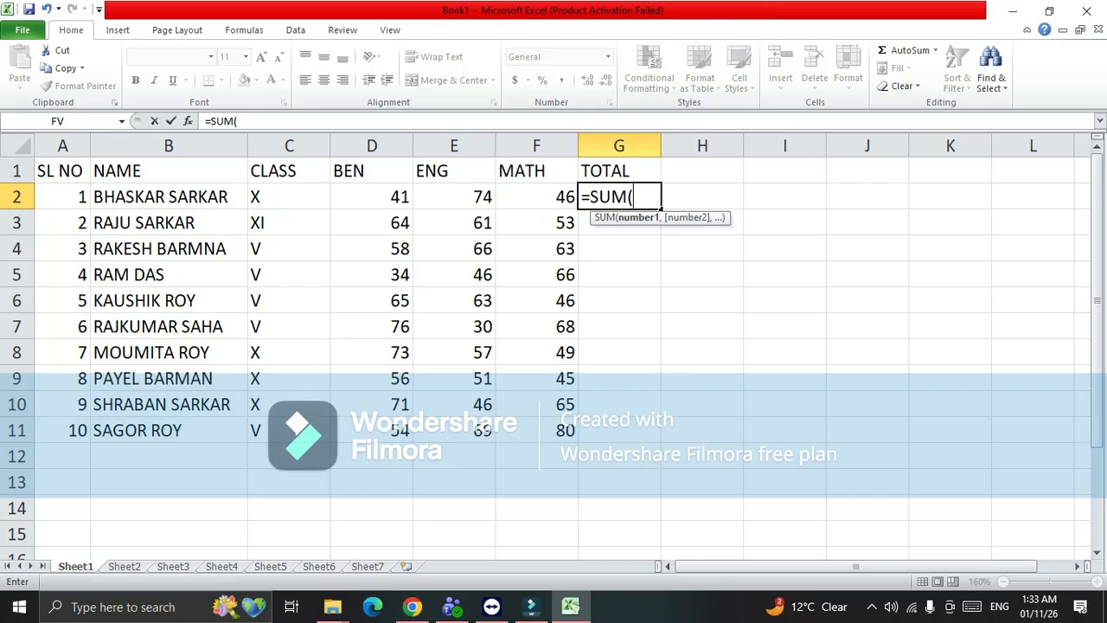
left_click_drag(372, 198, 536, 197)
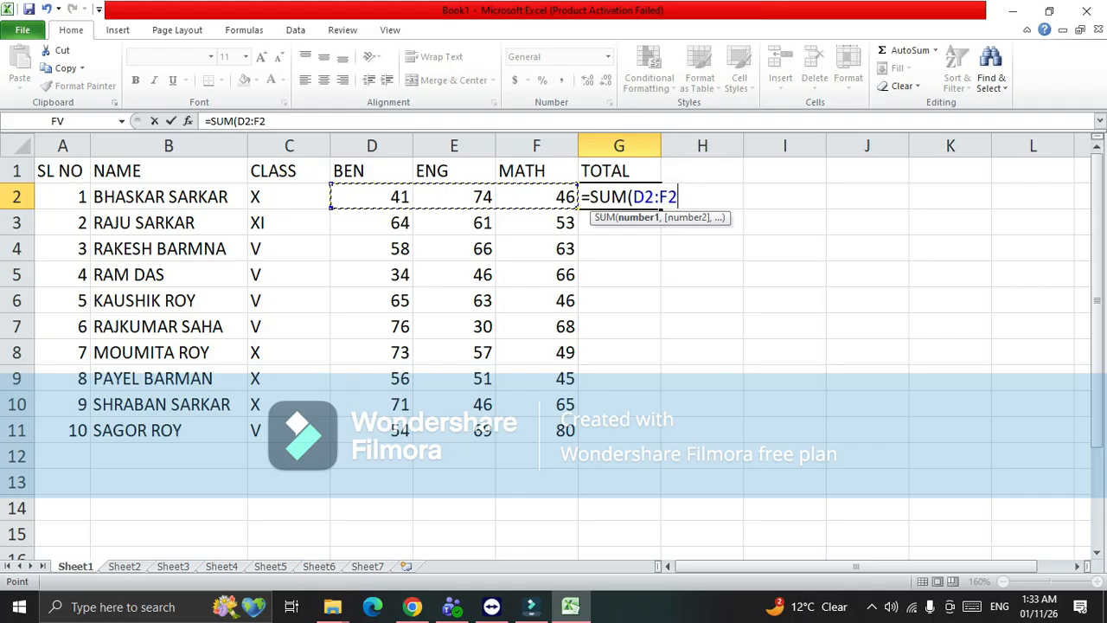
type(")")
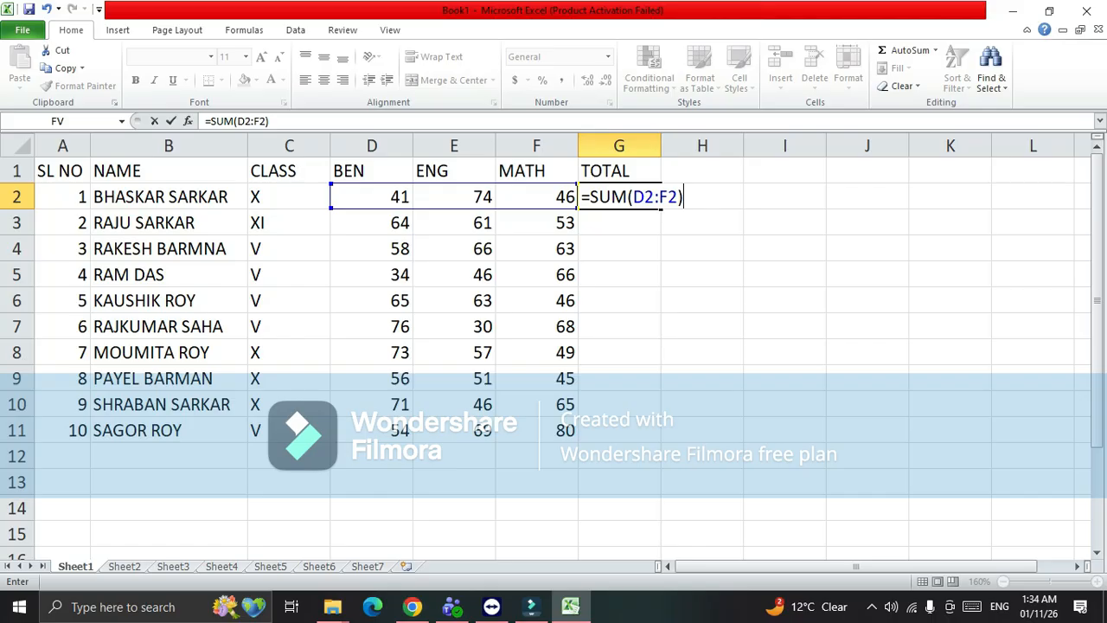
key("Return")
key("Up")
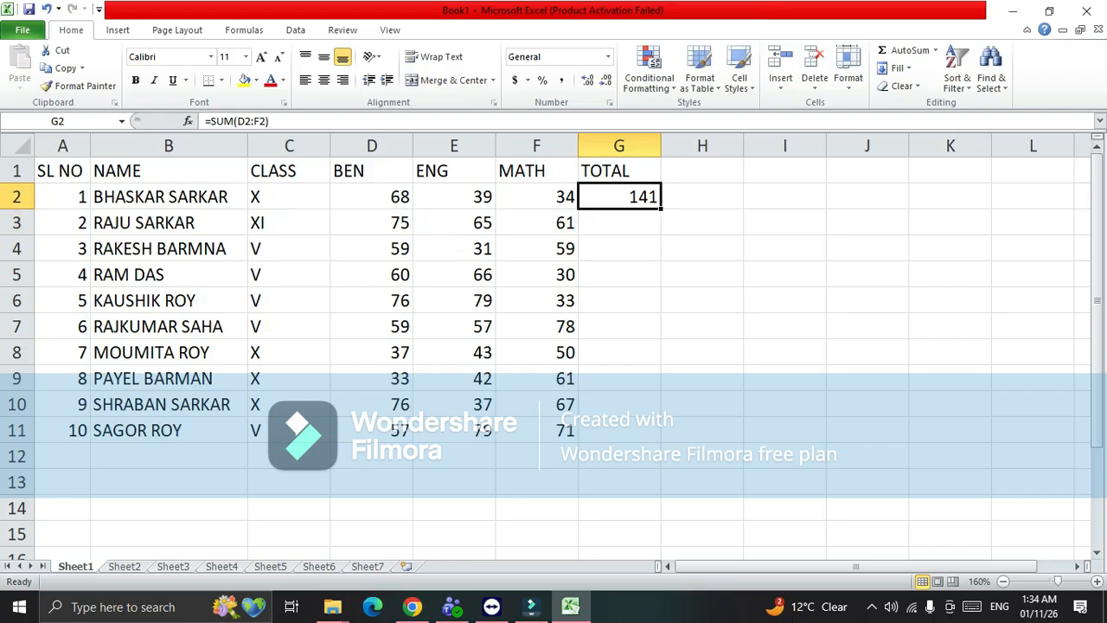
Fill the SUM formula from G2 down to G11 for the remaining students
key("Down")
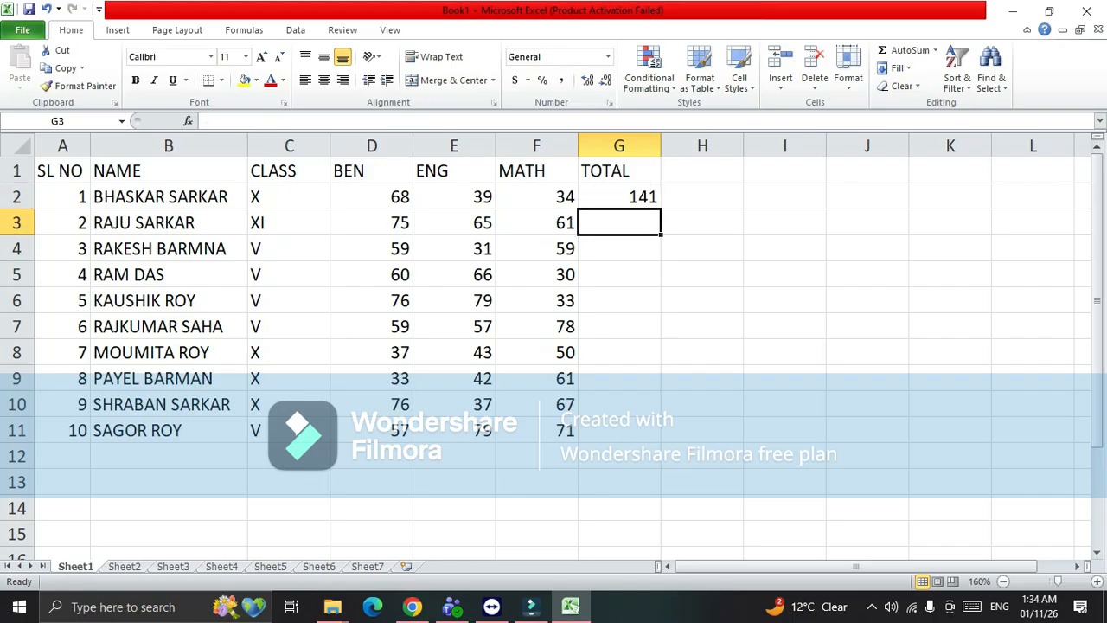
key("Up")
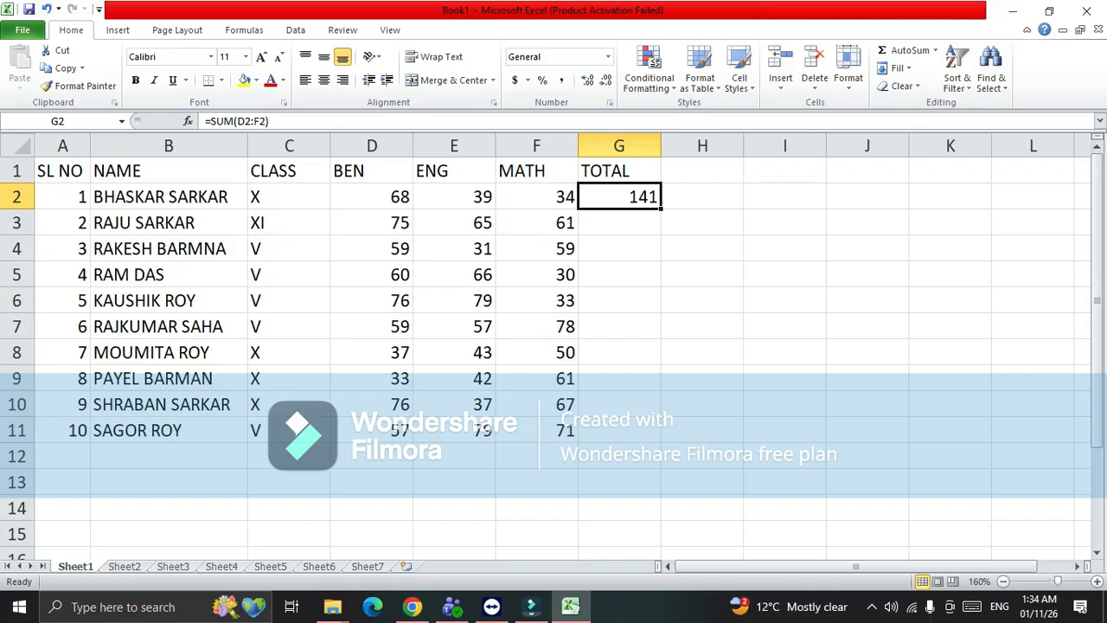
left_click_drag(660, 209, 660, 441)
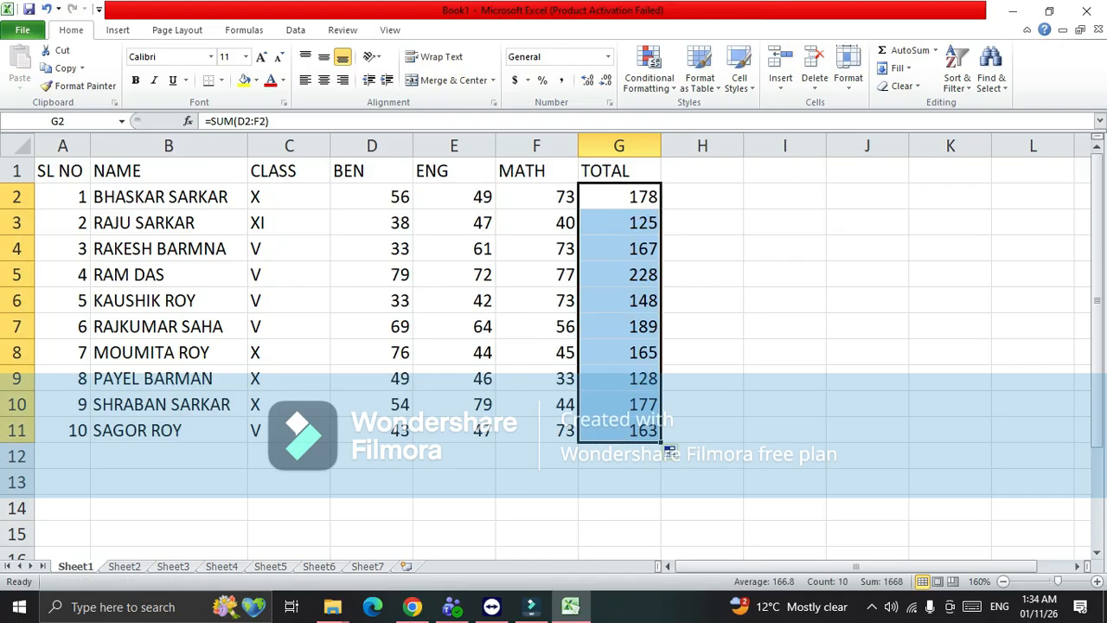
left_click(619, 353)
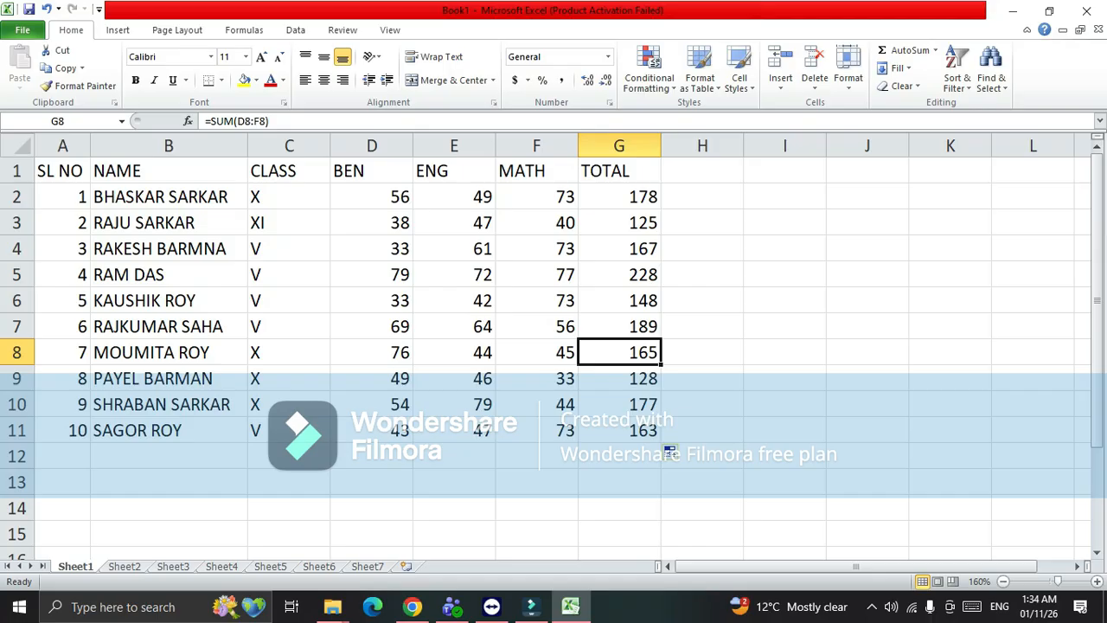
Apply All Borders to the whole marks table, A1:G11
left_click(169, 197)
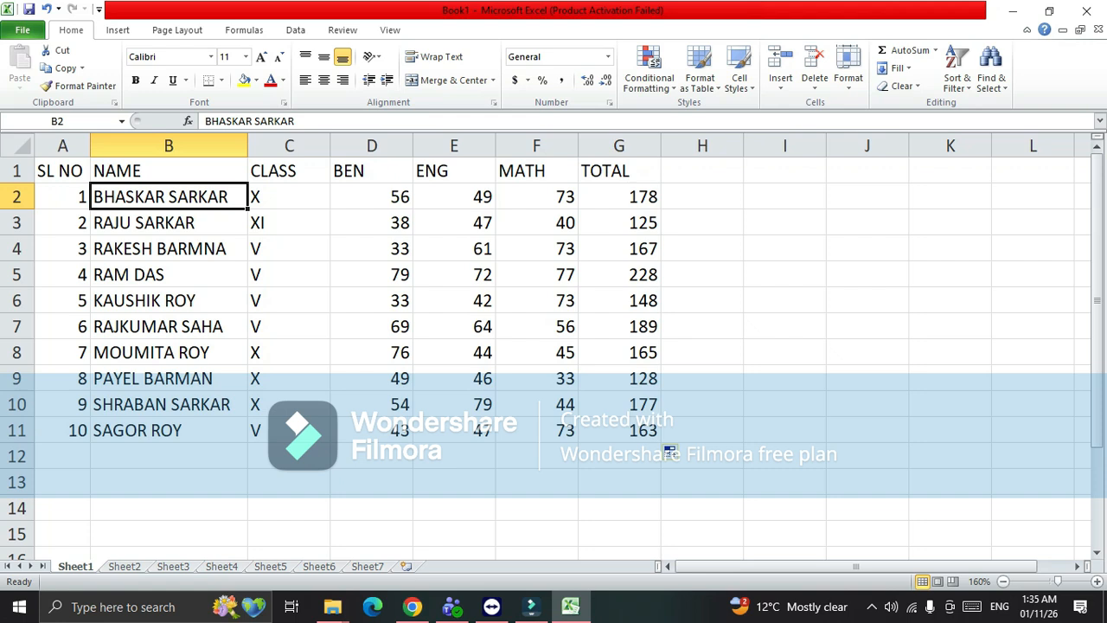
key("ctrl+Home")
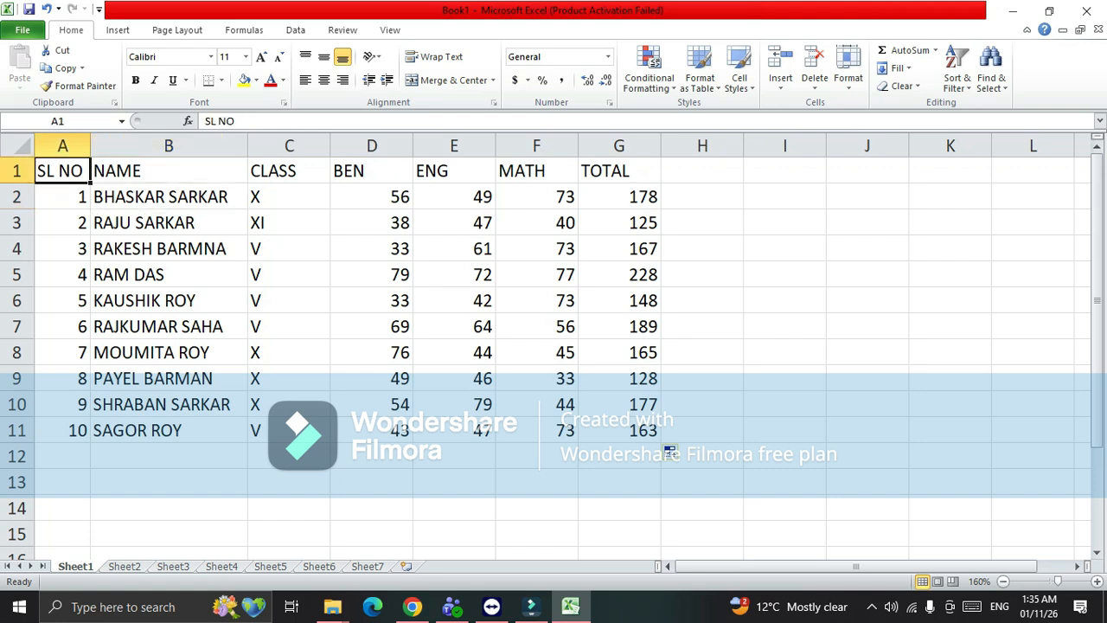
key("Right")
key("Down")
key("Down")
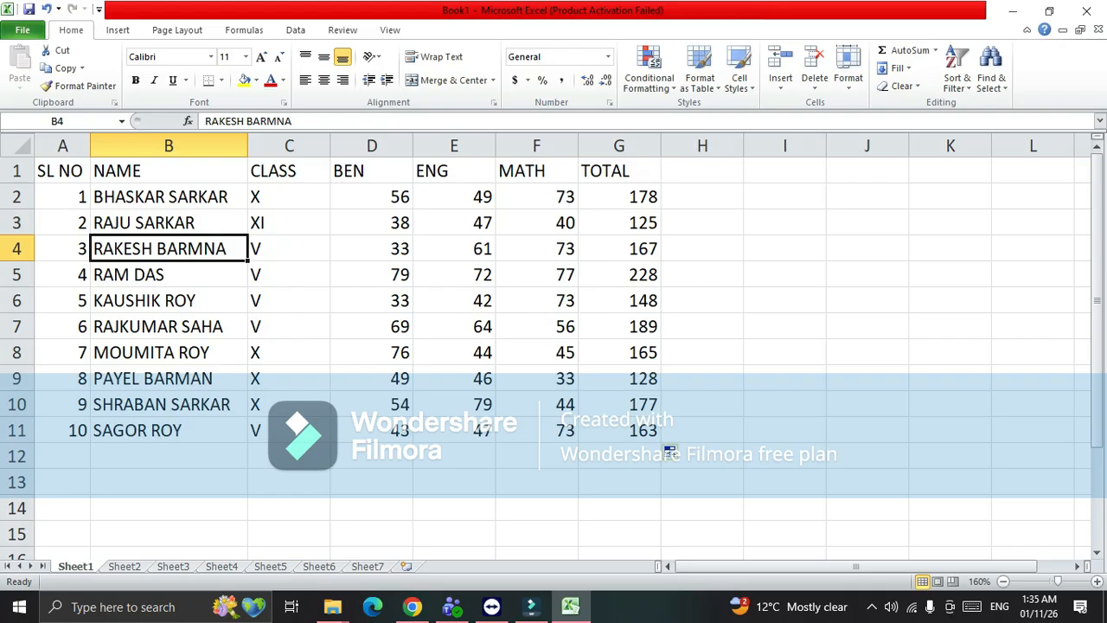
key("ctrl+a")
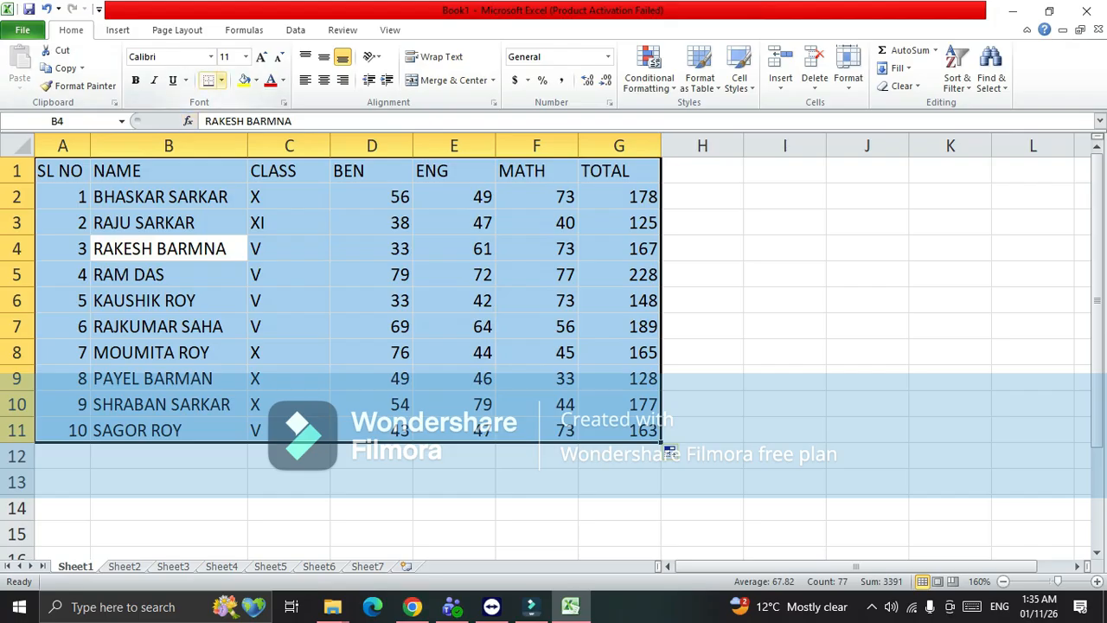
left_click(221, 80)
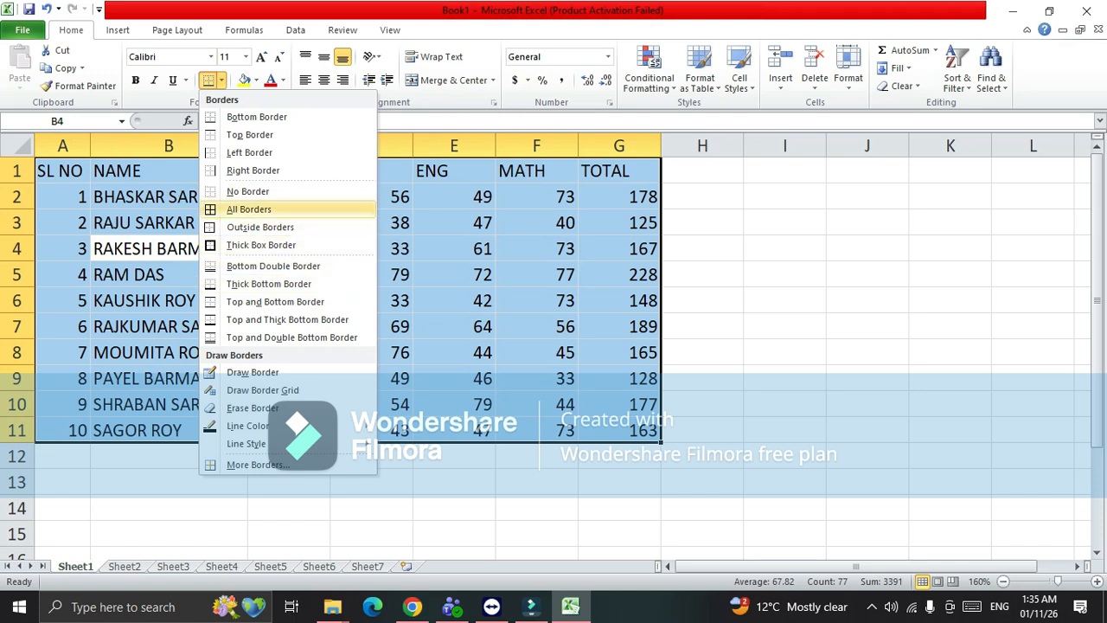
left_click(246, 210)
left_click(289, 274)
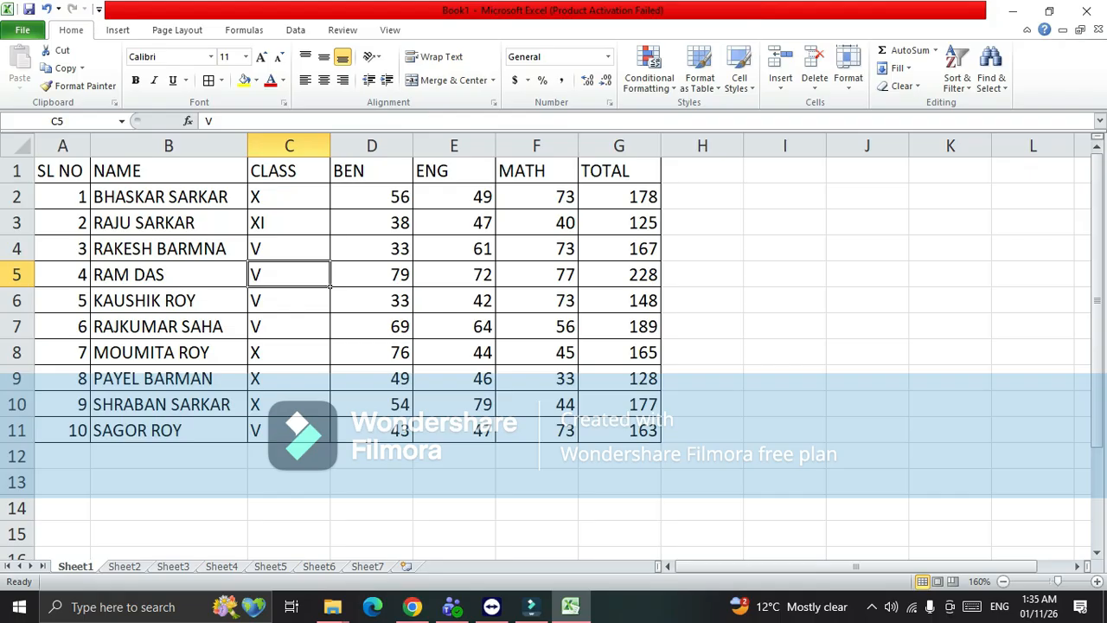
left_click(288, 248)
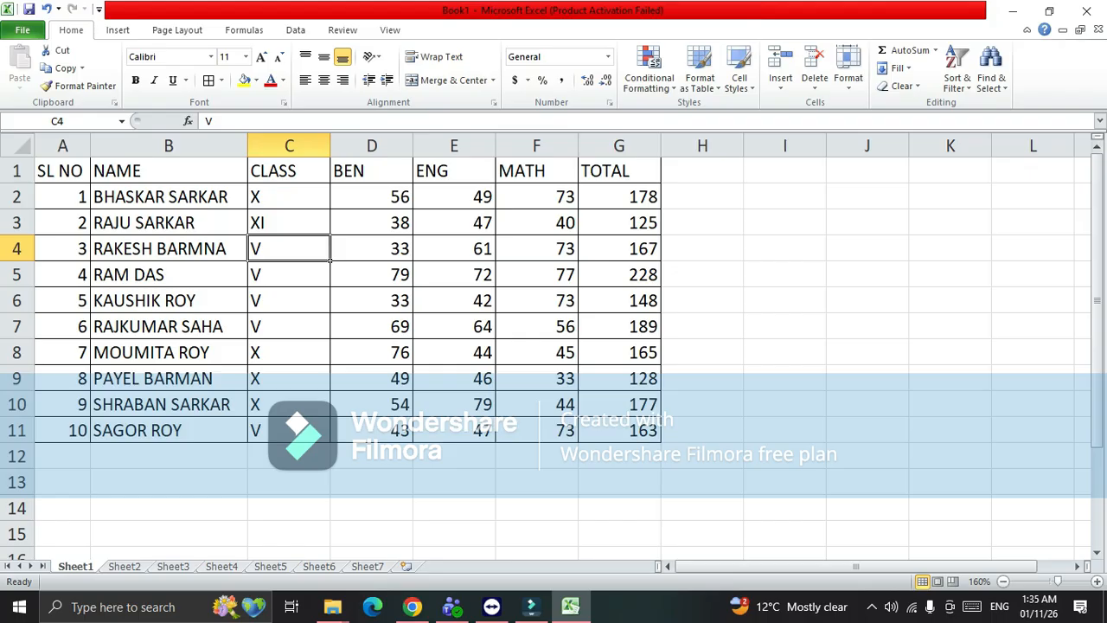
Give the header row A1:G1 a yellow fill and a red font colour
left_click_drag(63, 170, 639, 177)
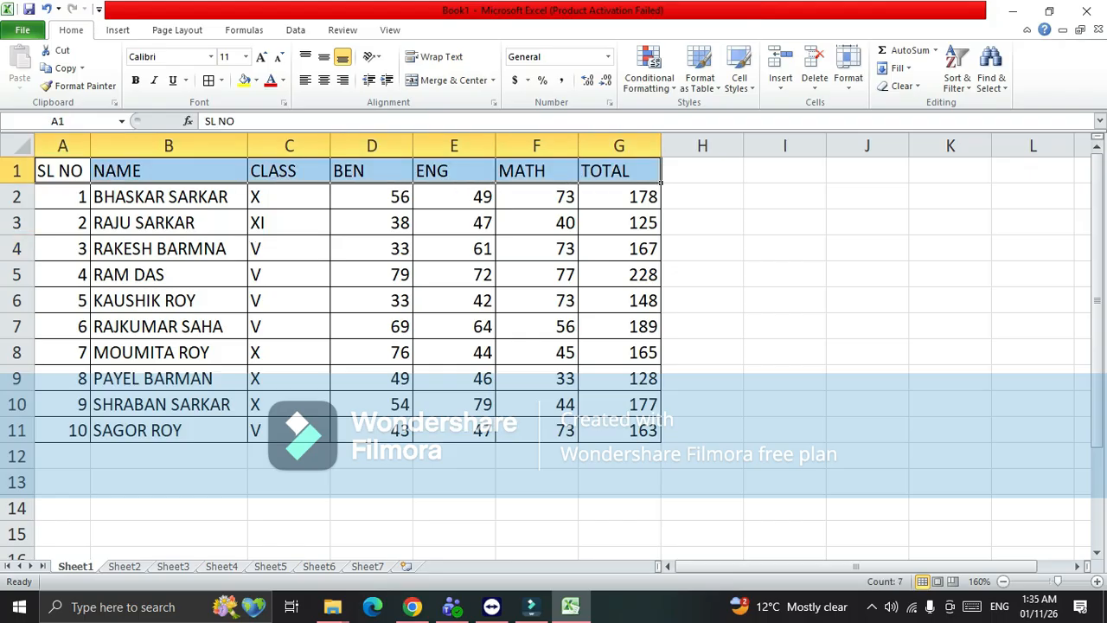
left_click(244, 80)
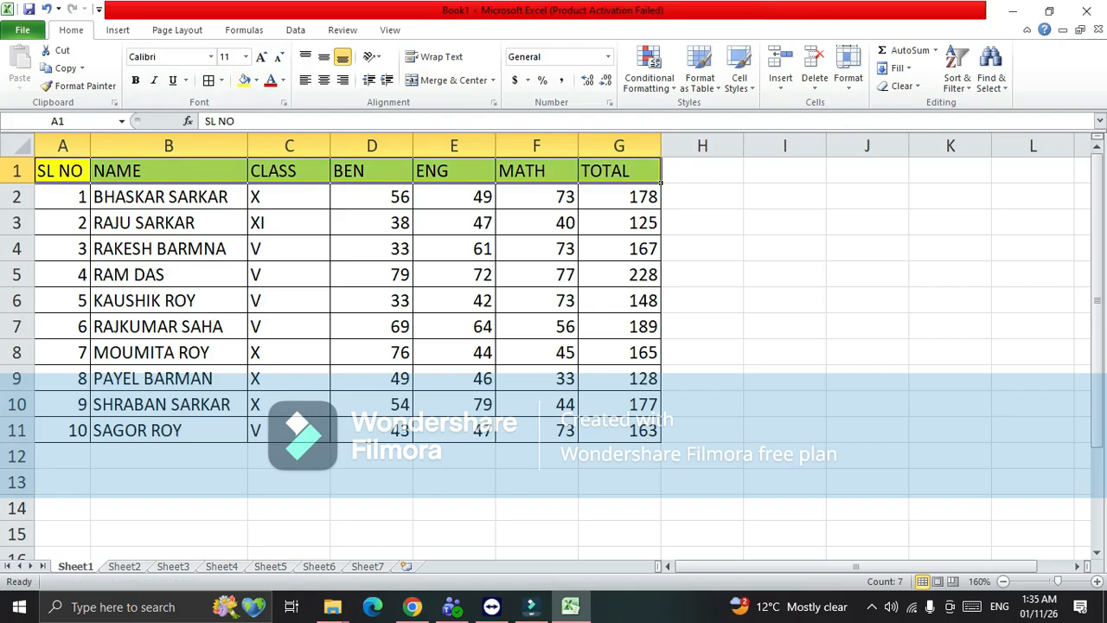
left_click(271, 79)
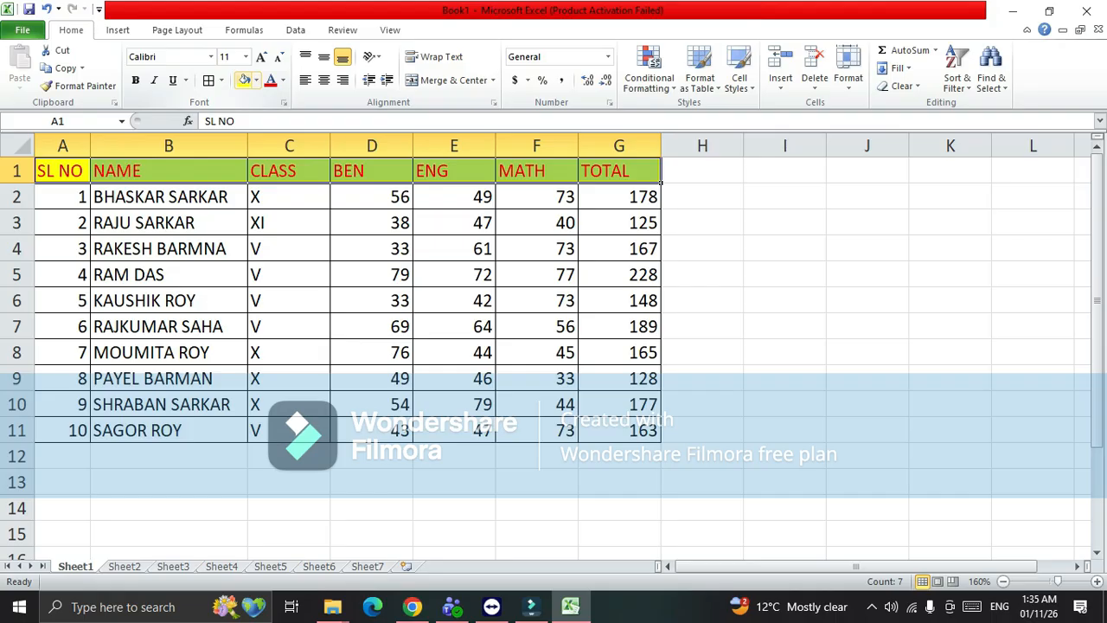
Make the header row text bold and italic, and centre it horizontally and vertically
left_click(135, 79)
left_click(154, 79)
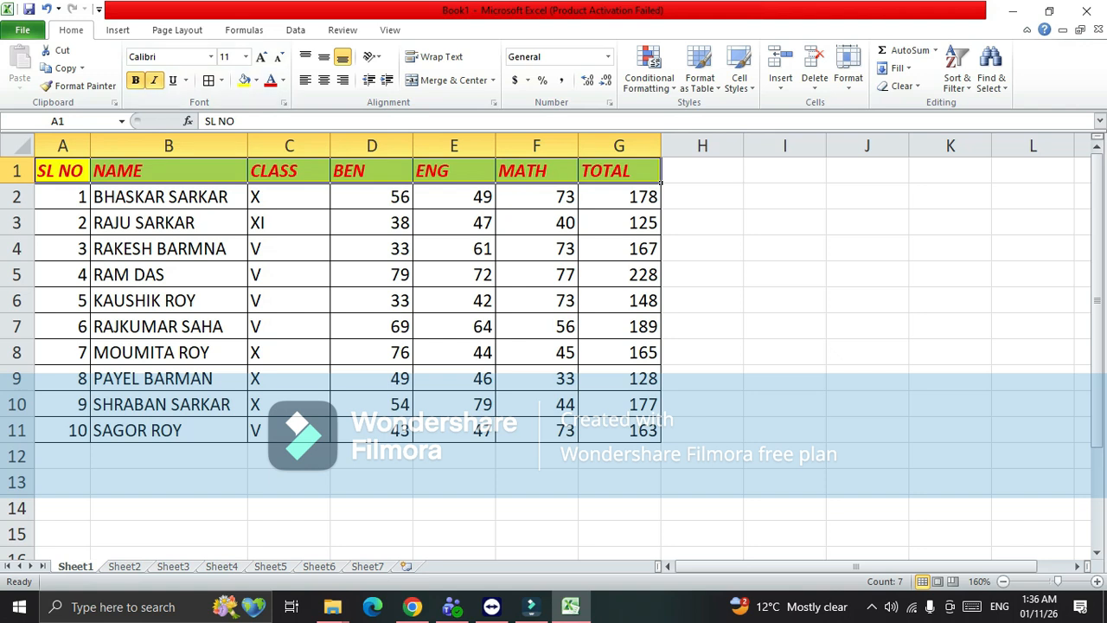
left_click(323, 80)
left_click(324, 56)
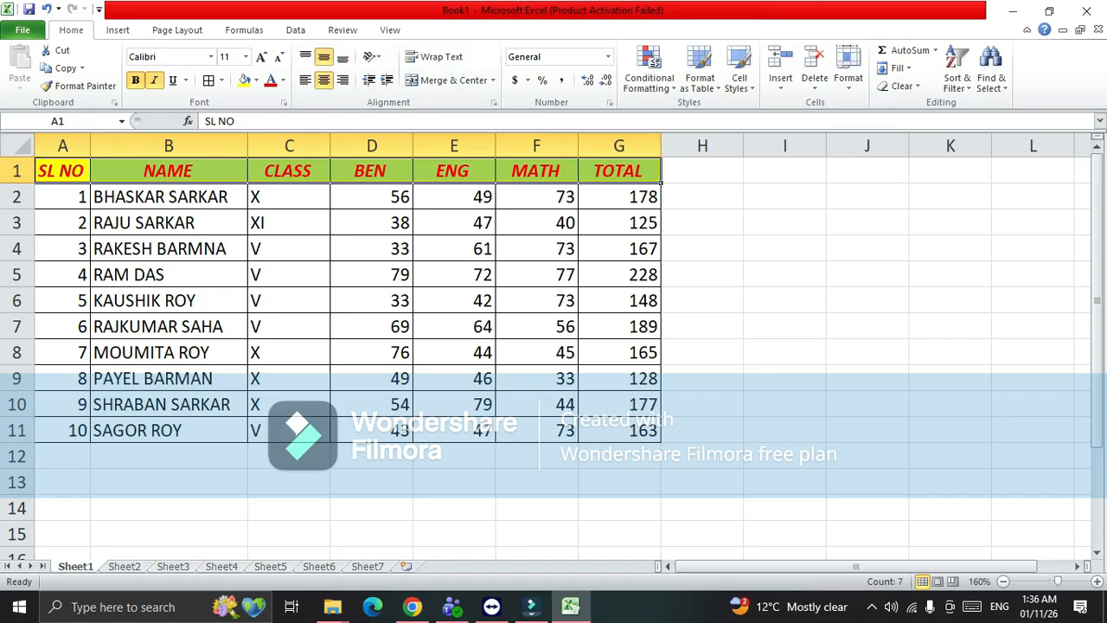
left_click(168, 222)
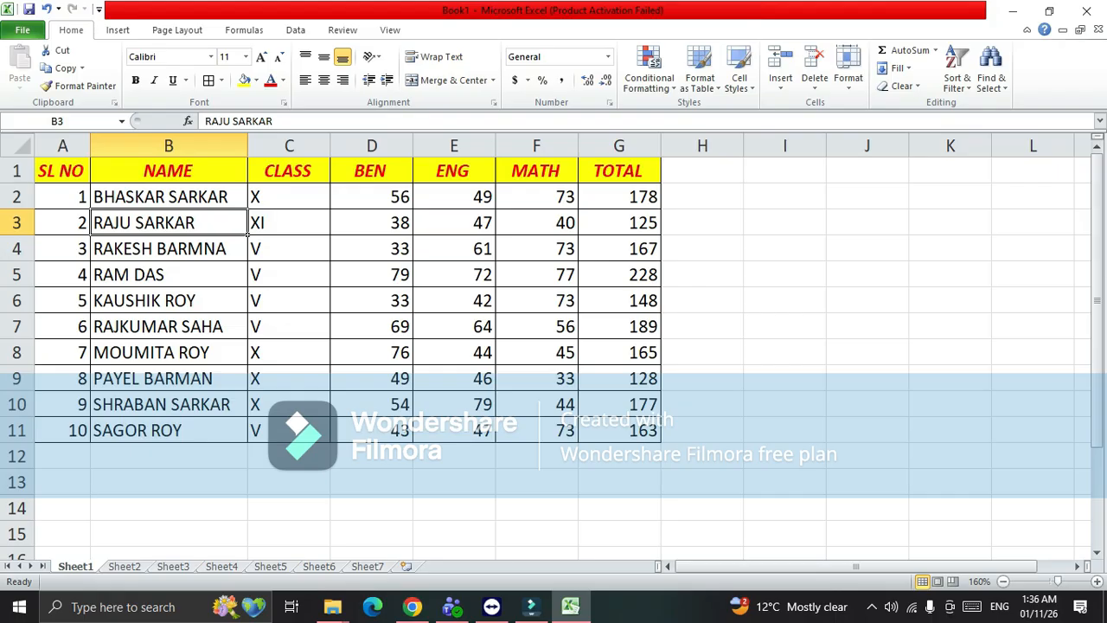
Set the font colour of the student data in A2:G11 to the darkest purple theme colour
left_click_drag(62, 198, 659, 432)
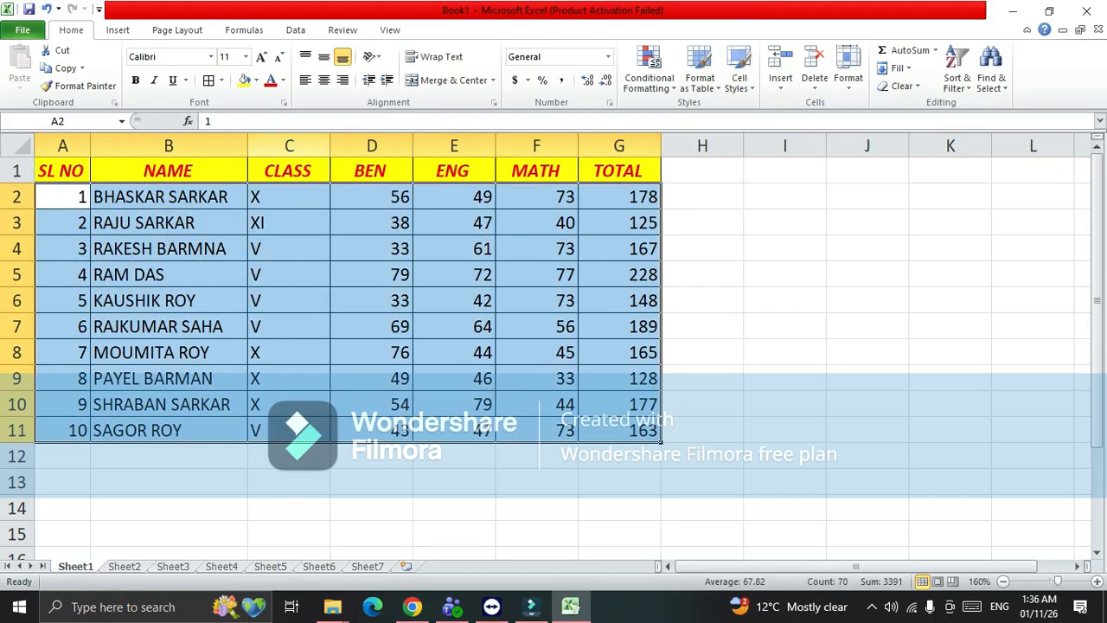
left_click(283, 79)
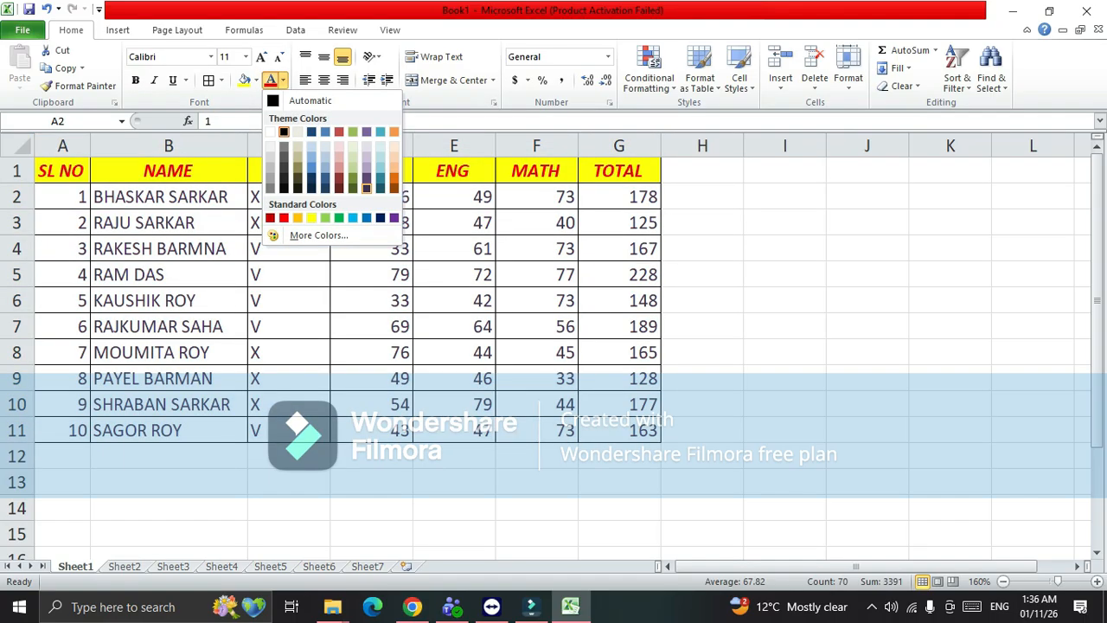
key("Escape")
left_click(408, 282)
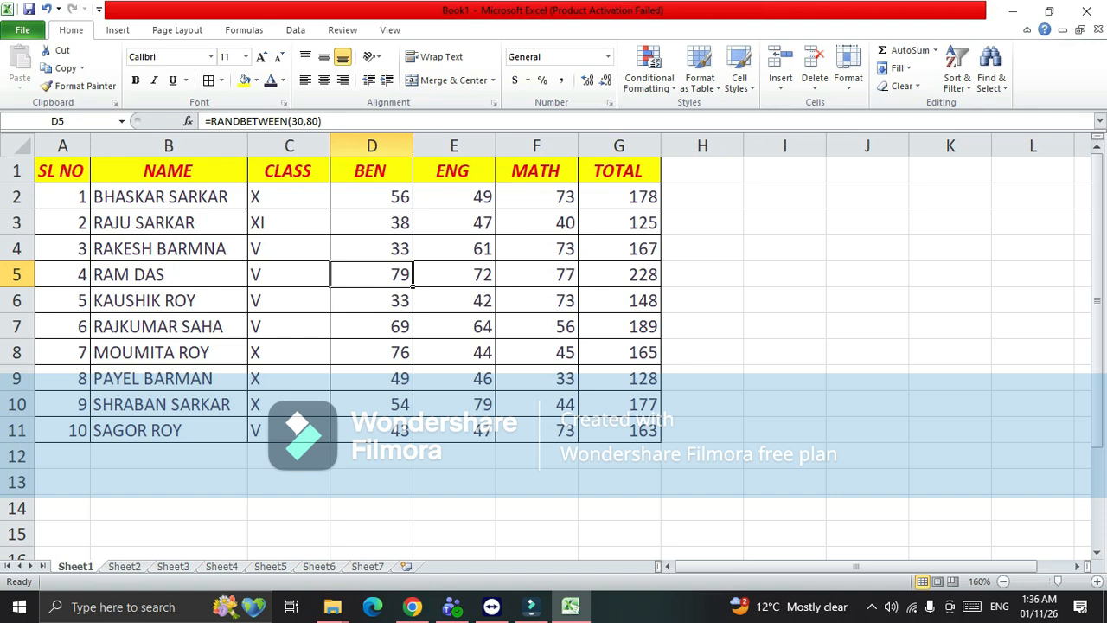
left_click_drag(62, 197, 661, 441)
left_click(289, 300)
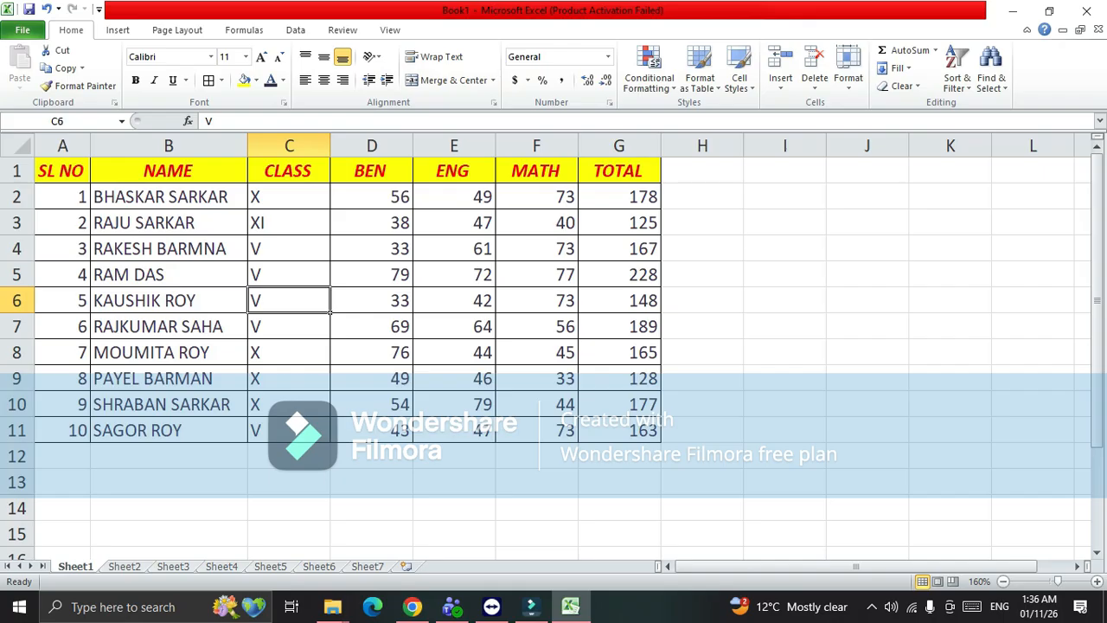
Change the font of the entire marks table to Arial Black
key("ctrl+a")
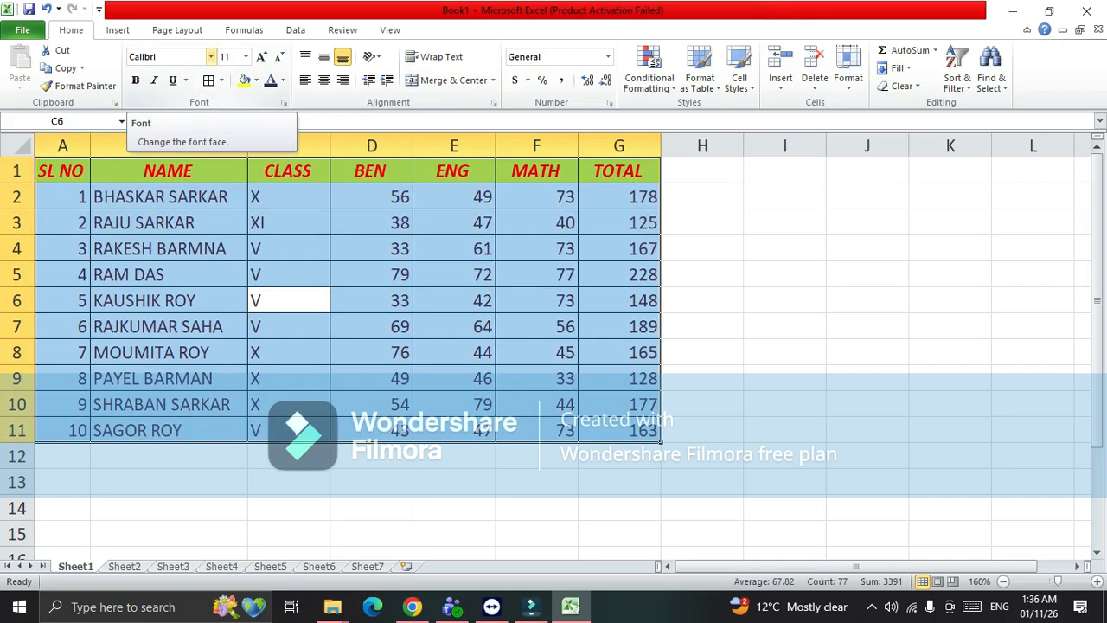
left_click(210, 56)
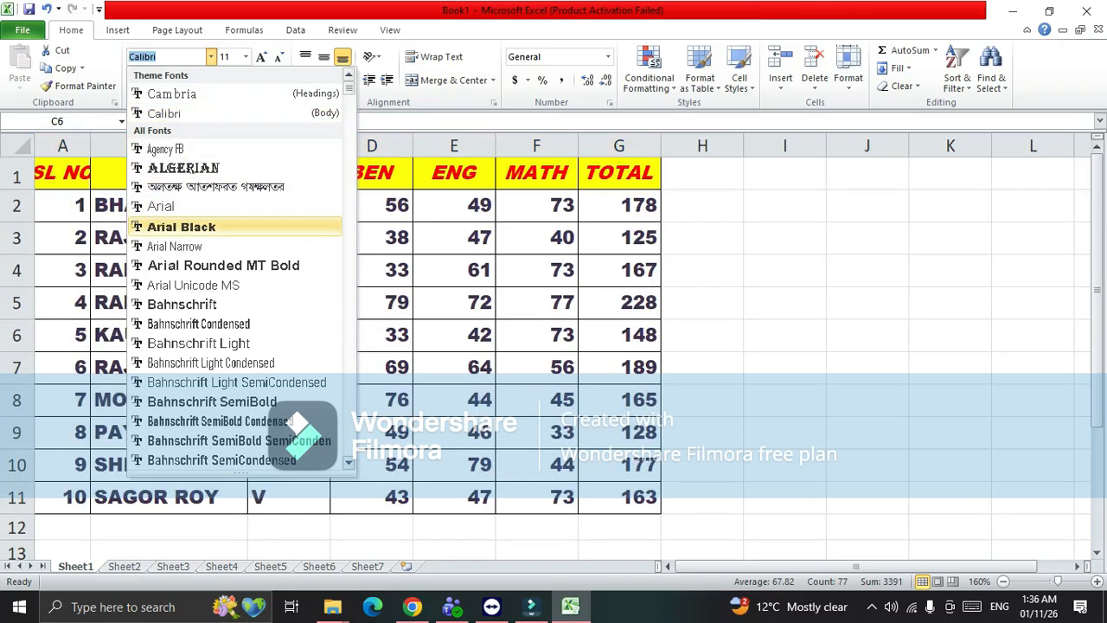
left_click(181, 226)
left_click(289, 238)
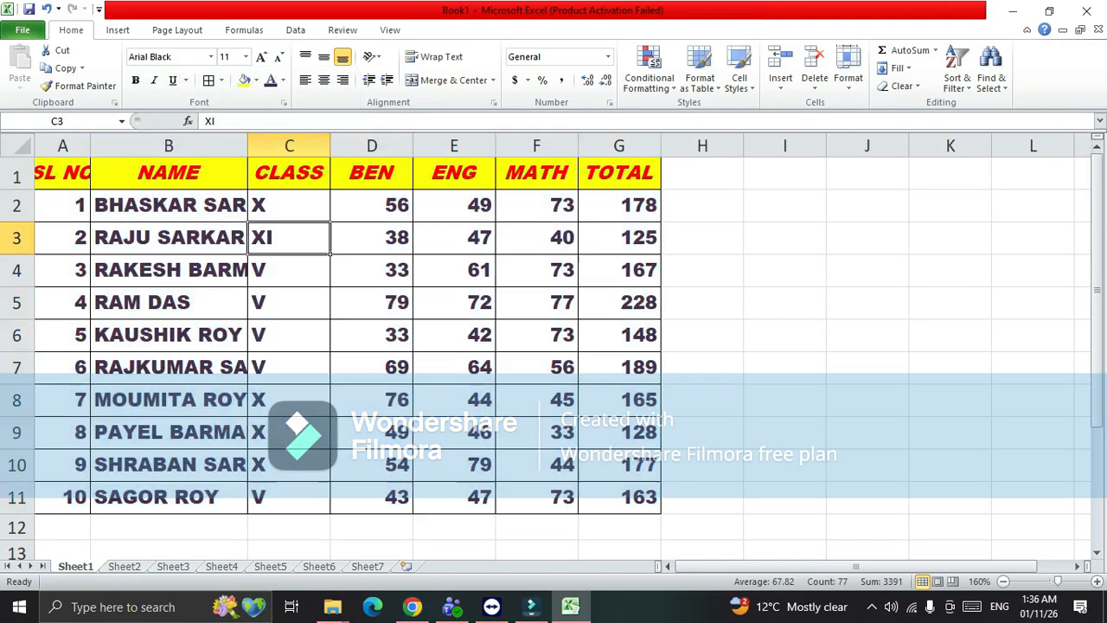
left_click(168, 303)
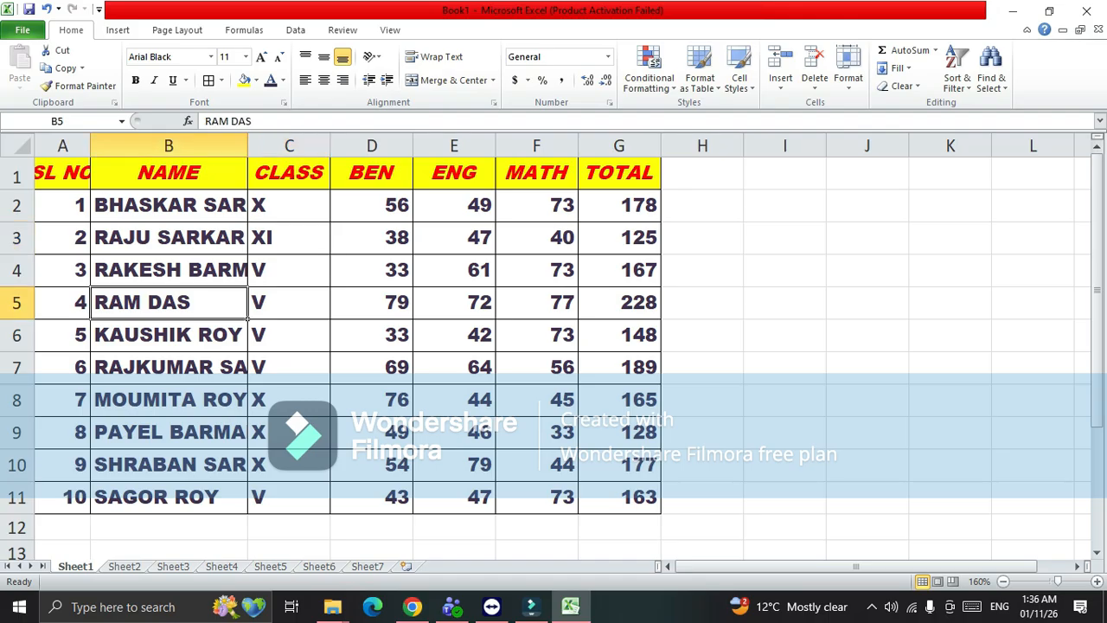
AutoFit the NAME column so the names in the new font fit completely
left_click(169, 206)
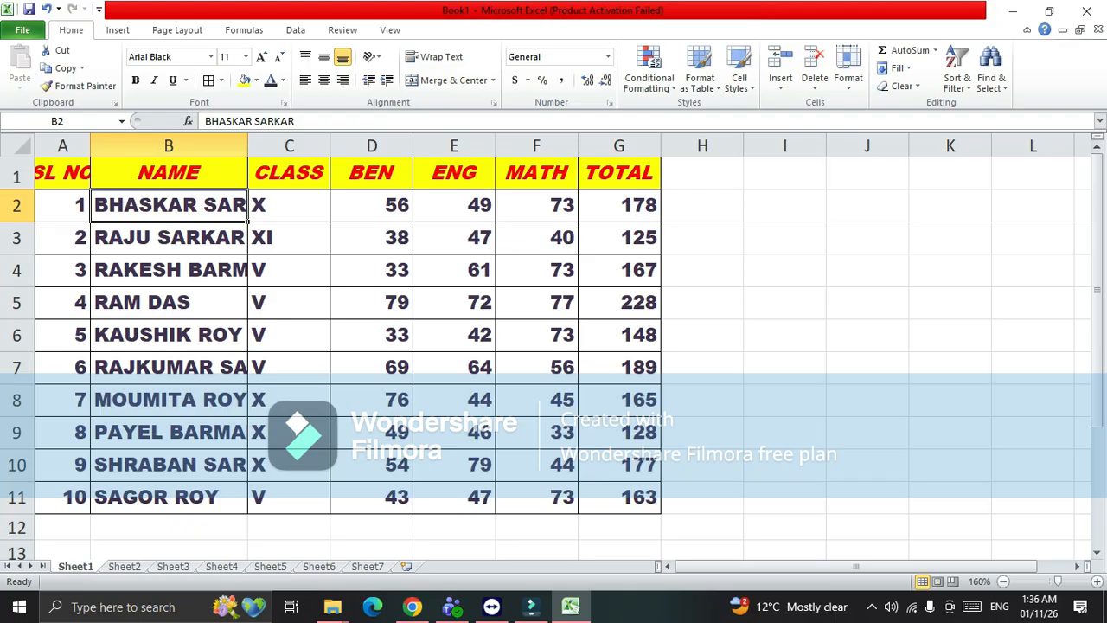
left_click(169, 238)
left_click(168, 206)
double_click(247, 145)
left_click(204, 270)
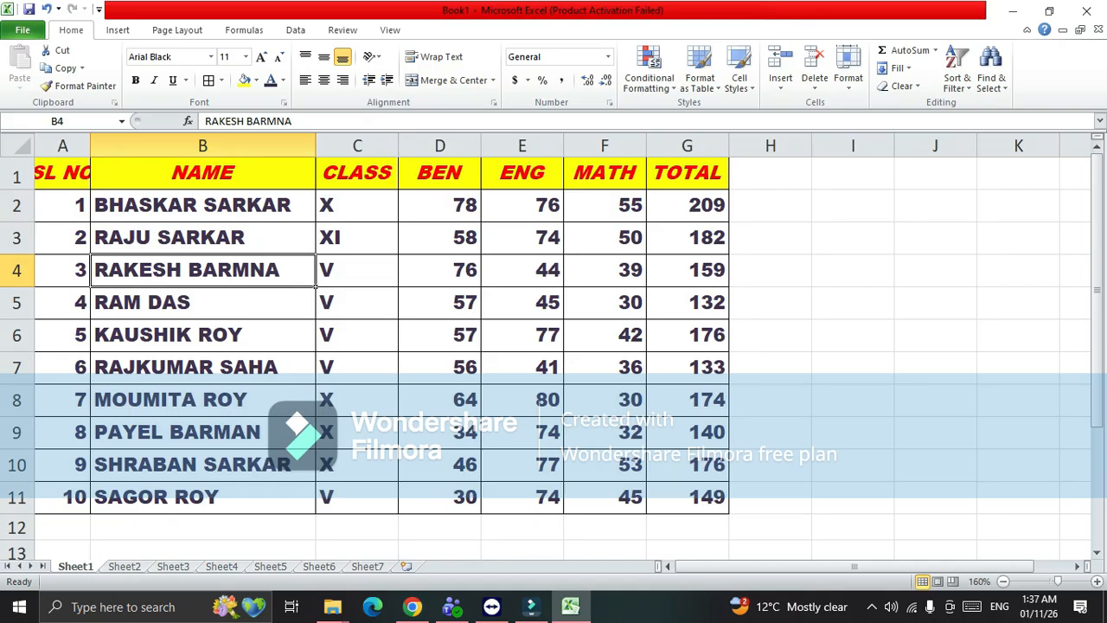
left_click(203, 238)
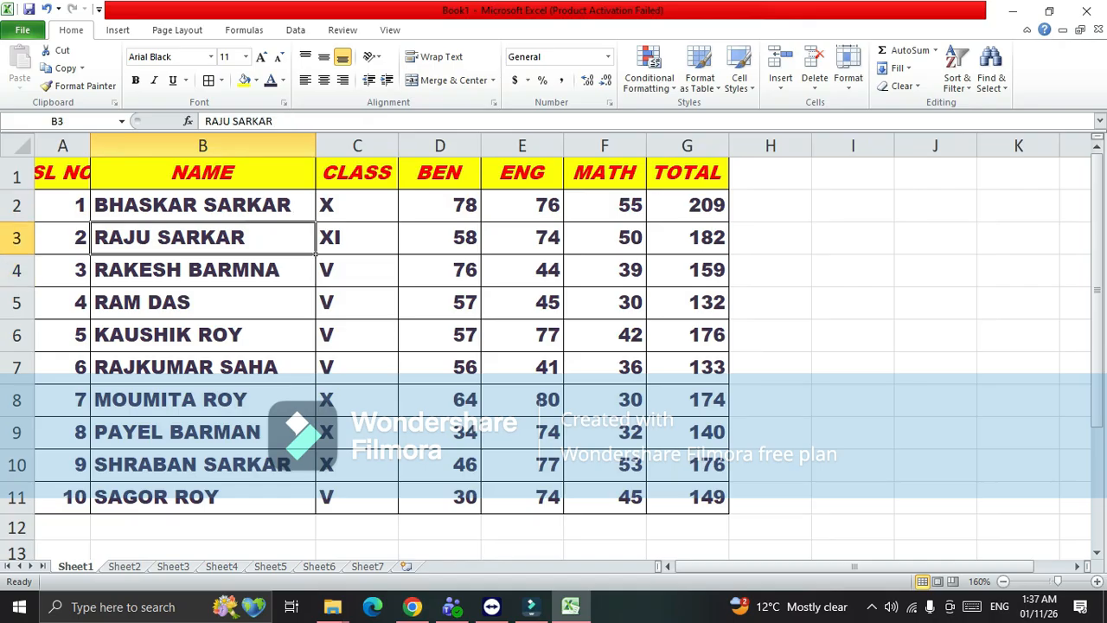